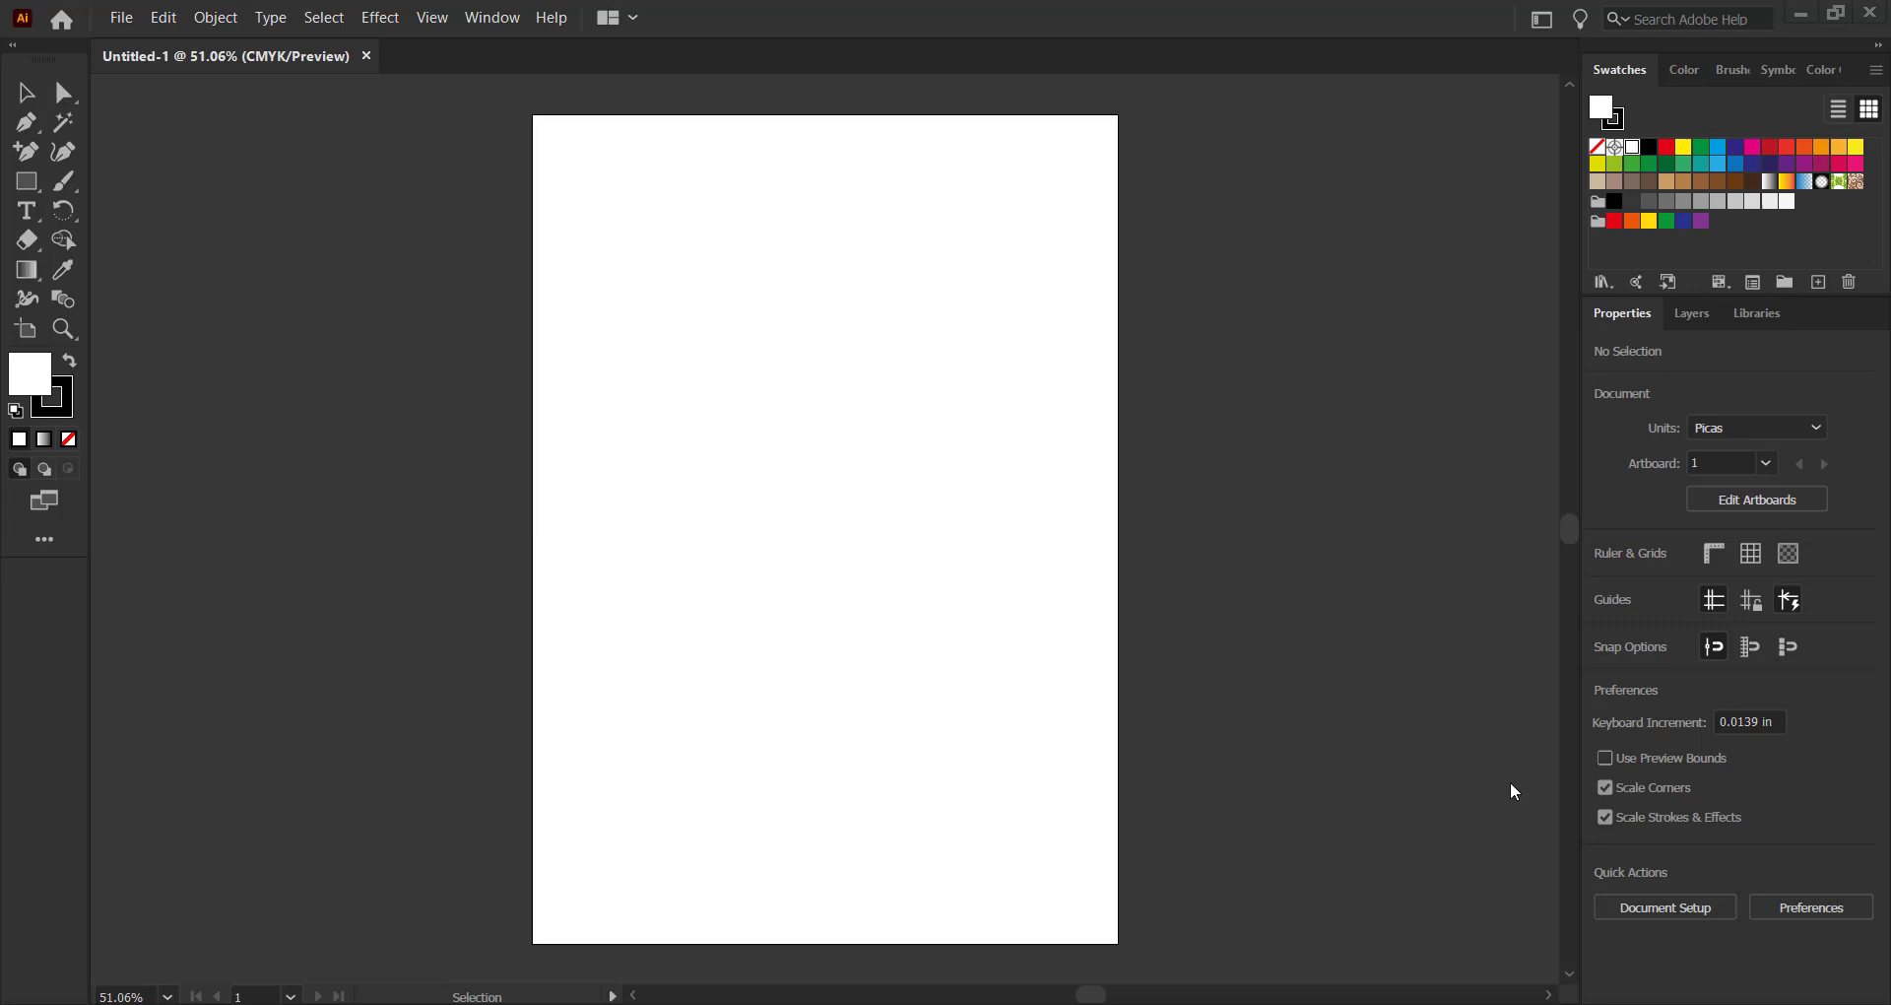
Draw a circle about 4.79 in wide with the Ellipse tool near the artboard's centre and fill it black
click(28, 186)
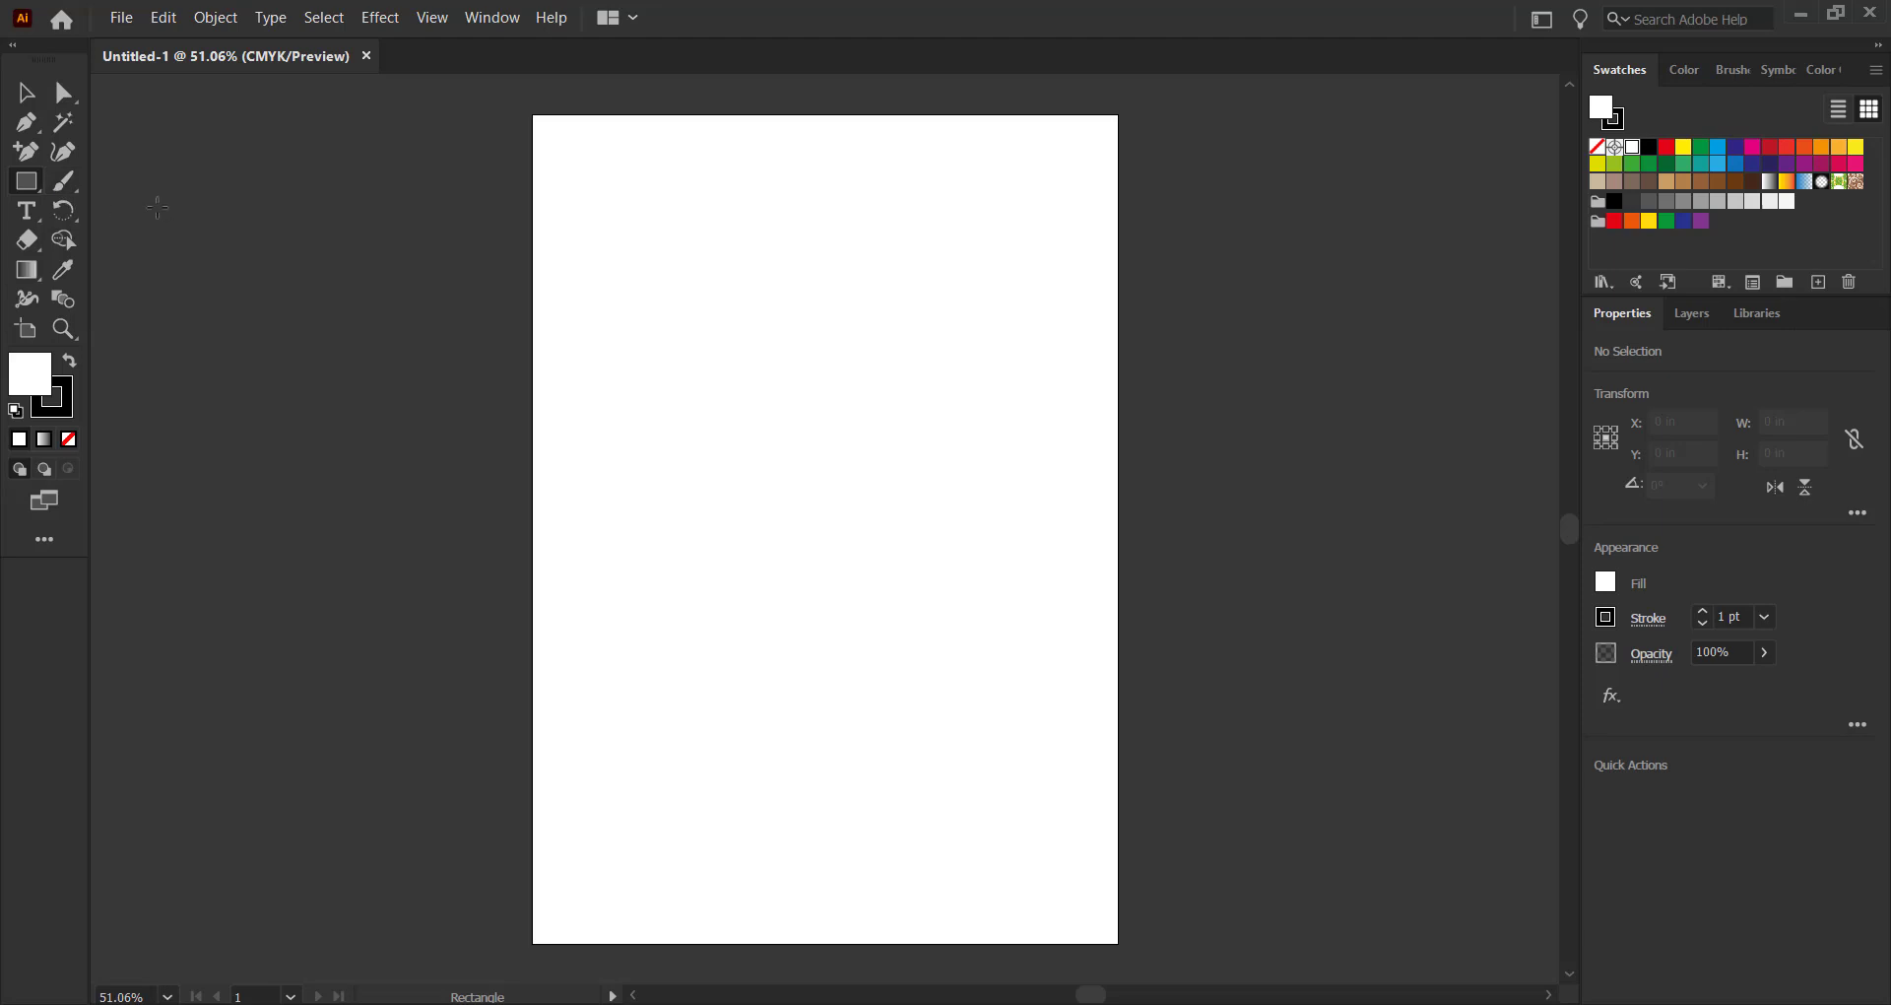
drag(35, 183, 94, 213)
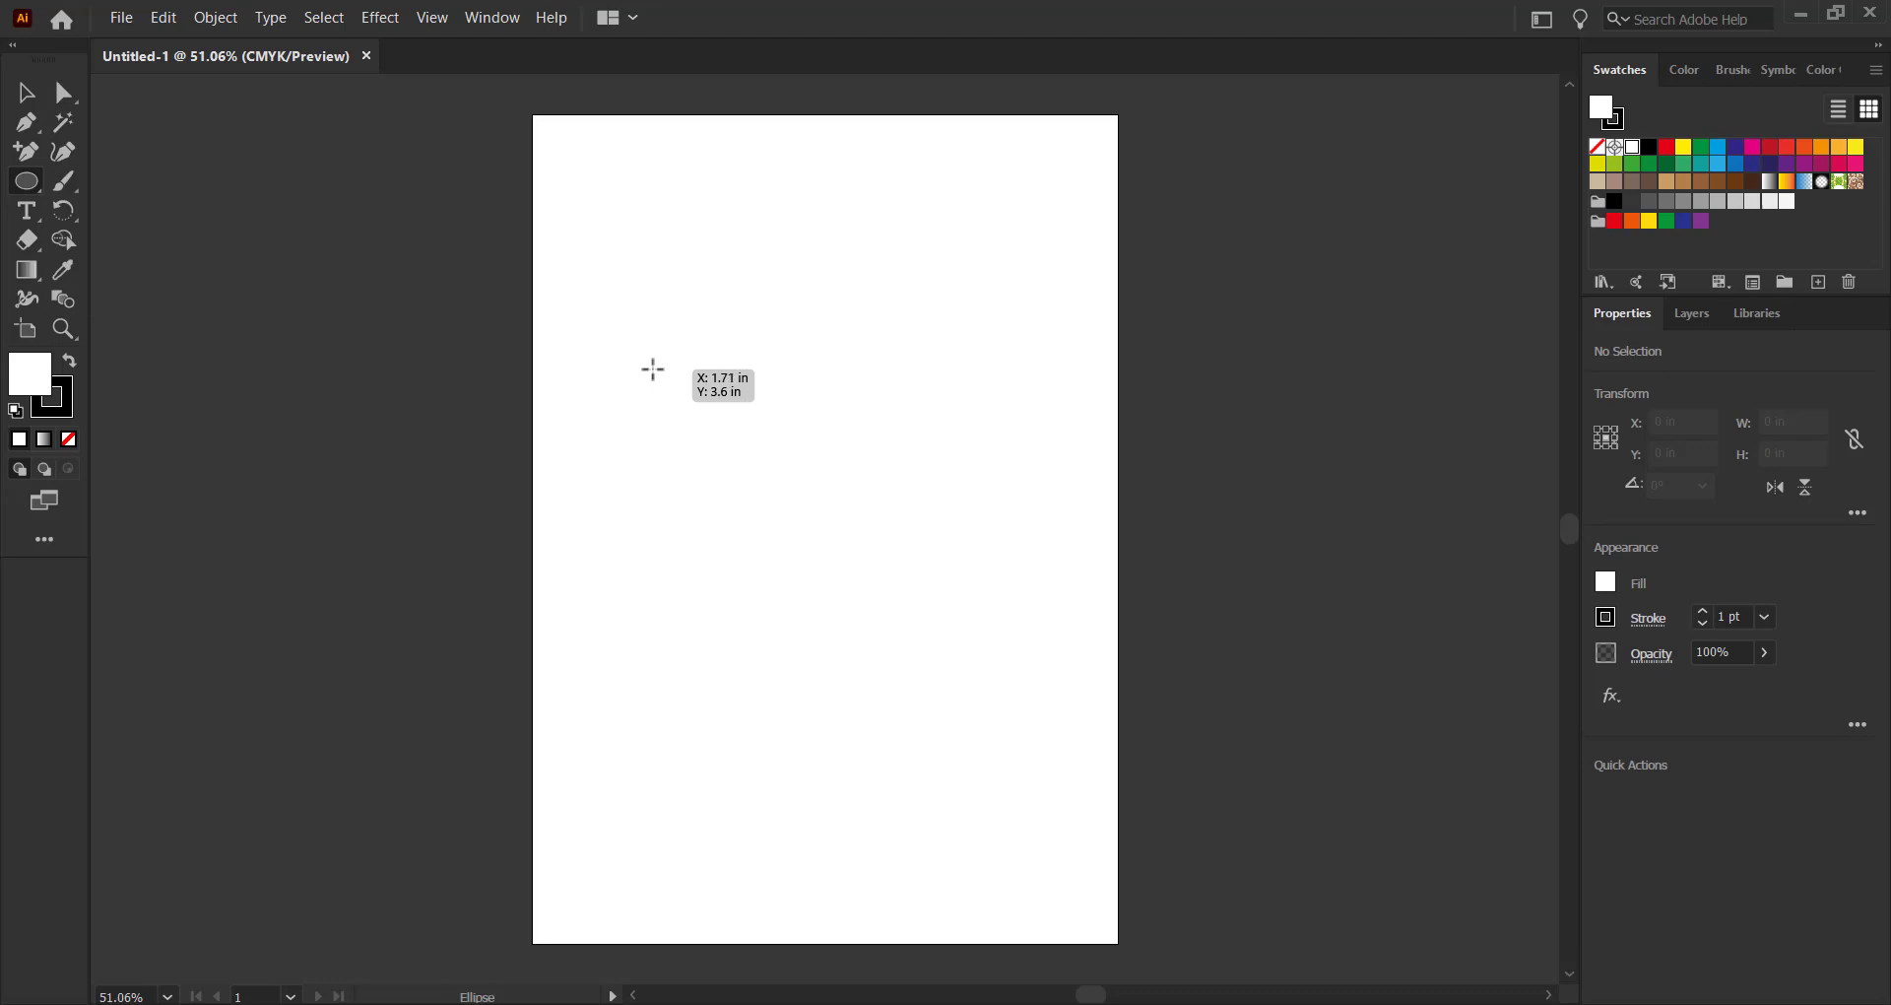
drag(642, 367, 975, 558)
key(v)
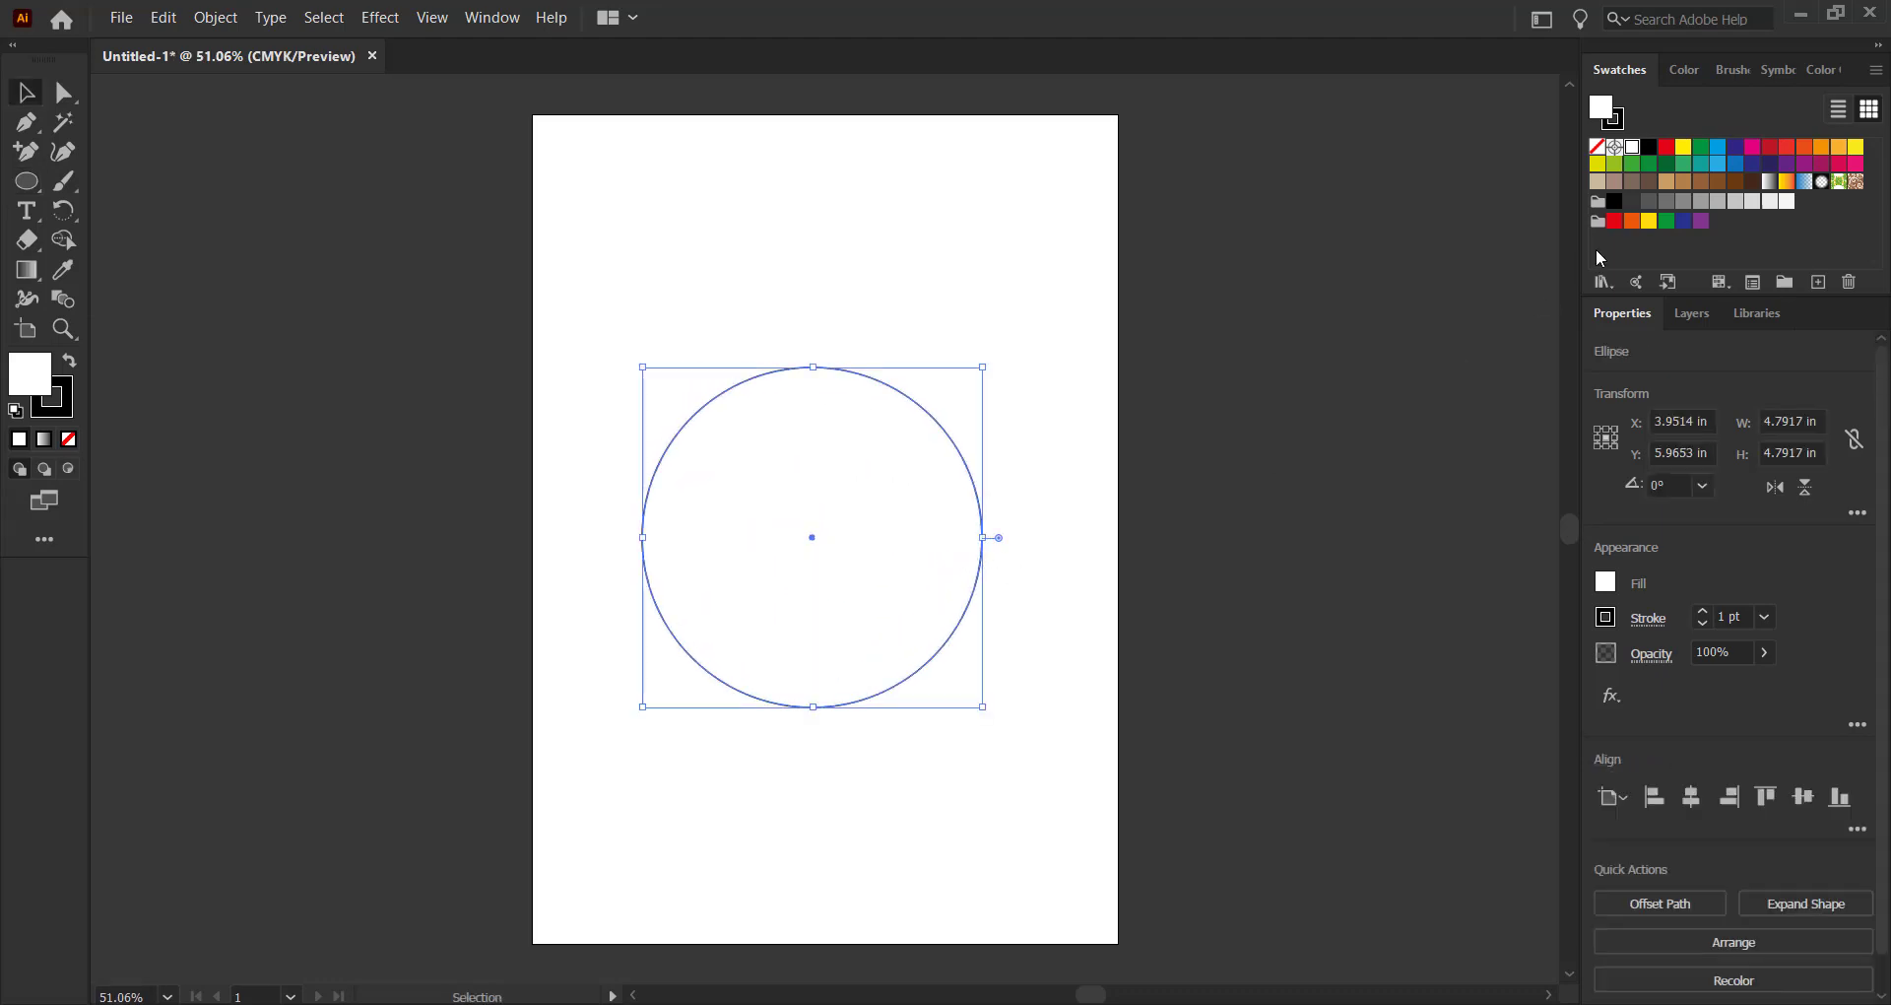
click(1648, 146)
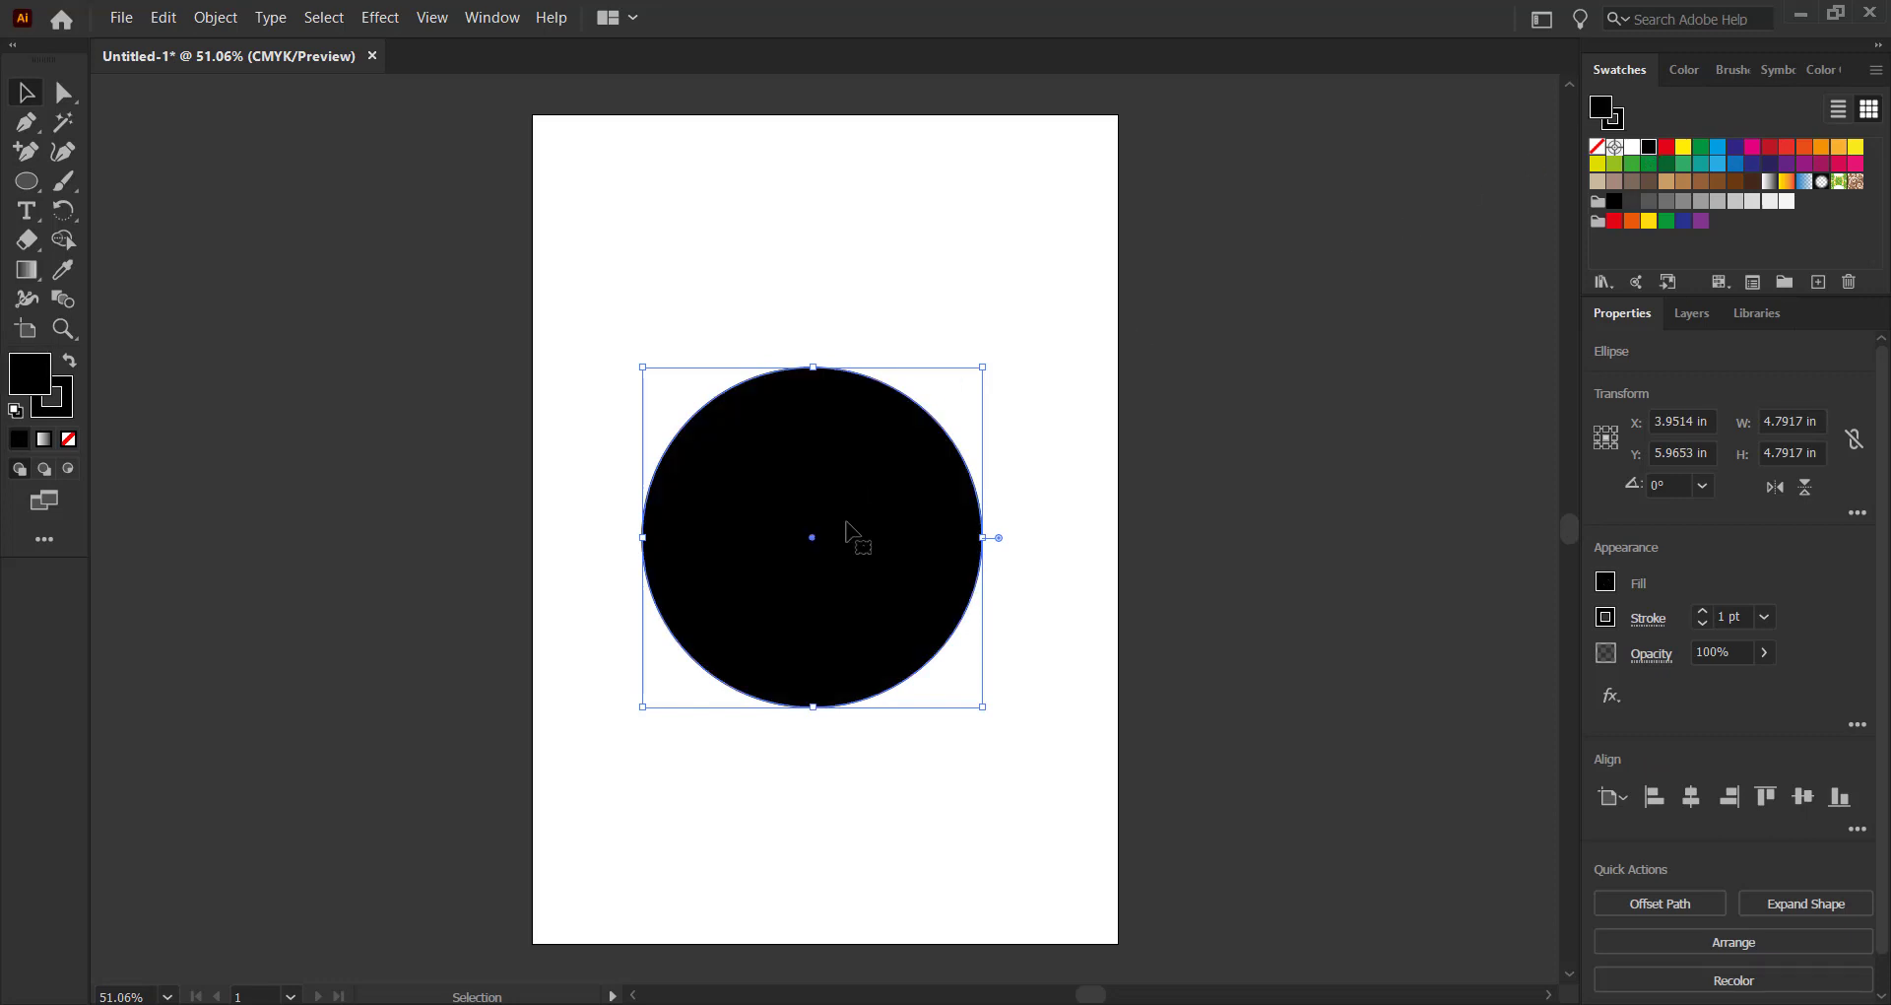
Duplicate the black circle so the copy overlaps it up and to the right, and fill the copy yellow
drag(904, 490, 957, 427)
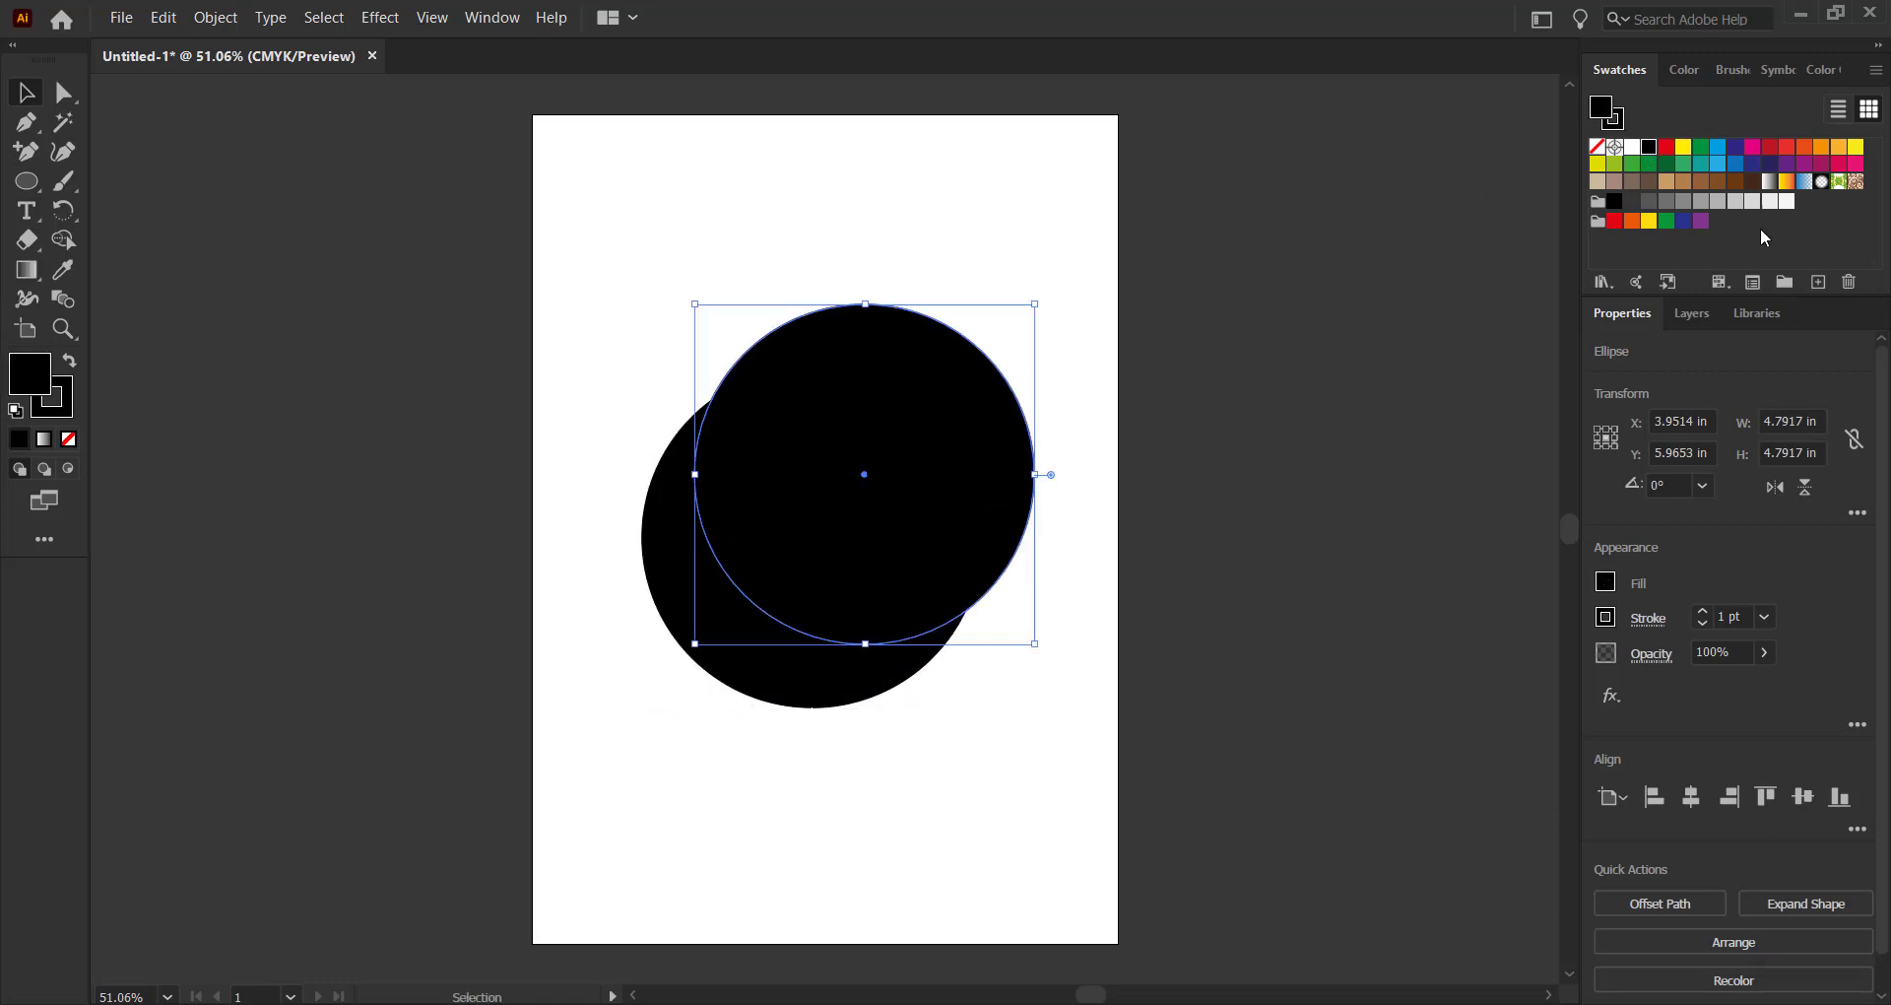
click(1683, 145)
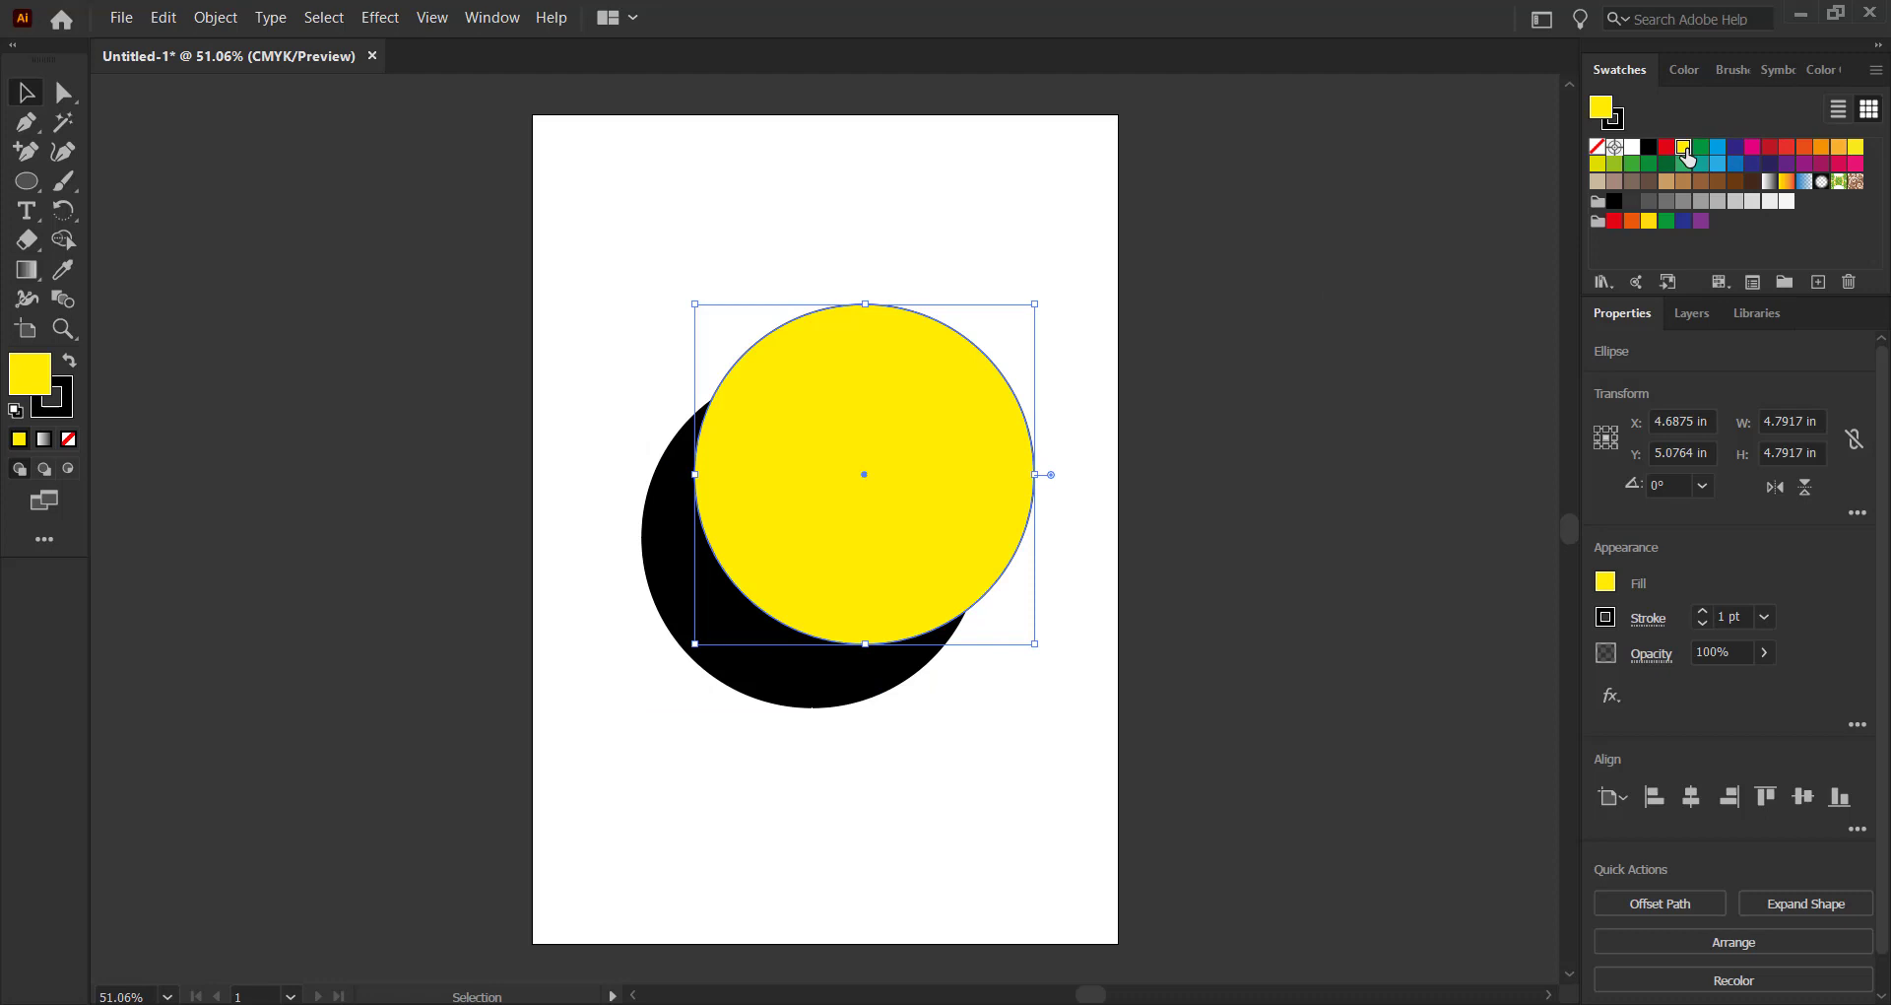
click(1201, 341)
Try an orange fill on the front circle by raising its magenta value to 35%
click(912, 489)
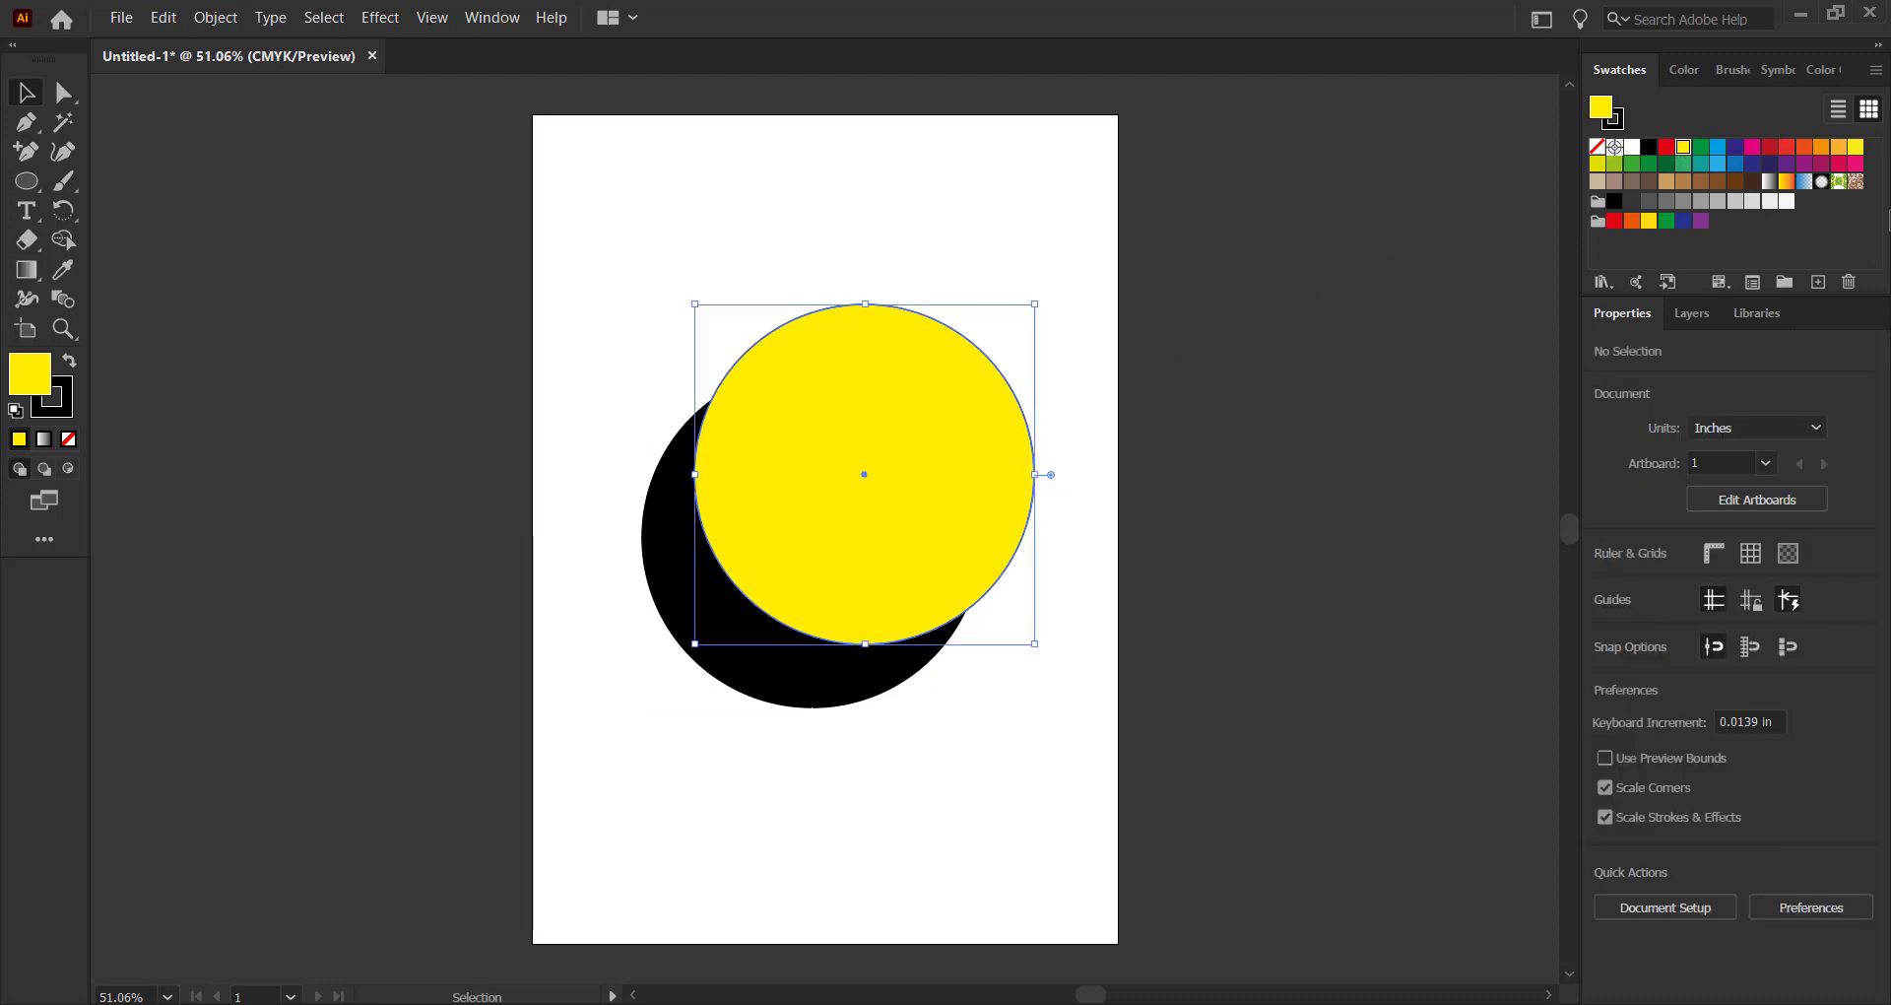
click(1685, 69)
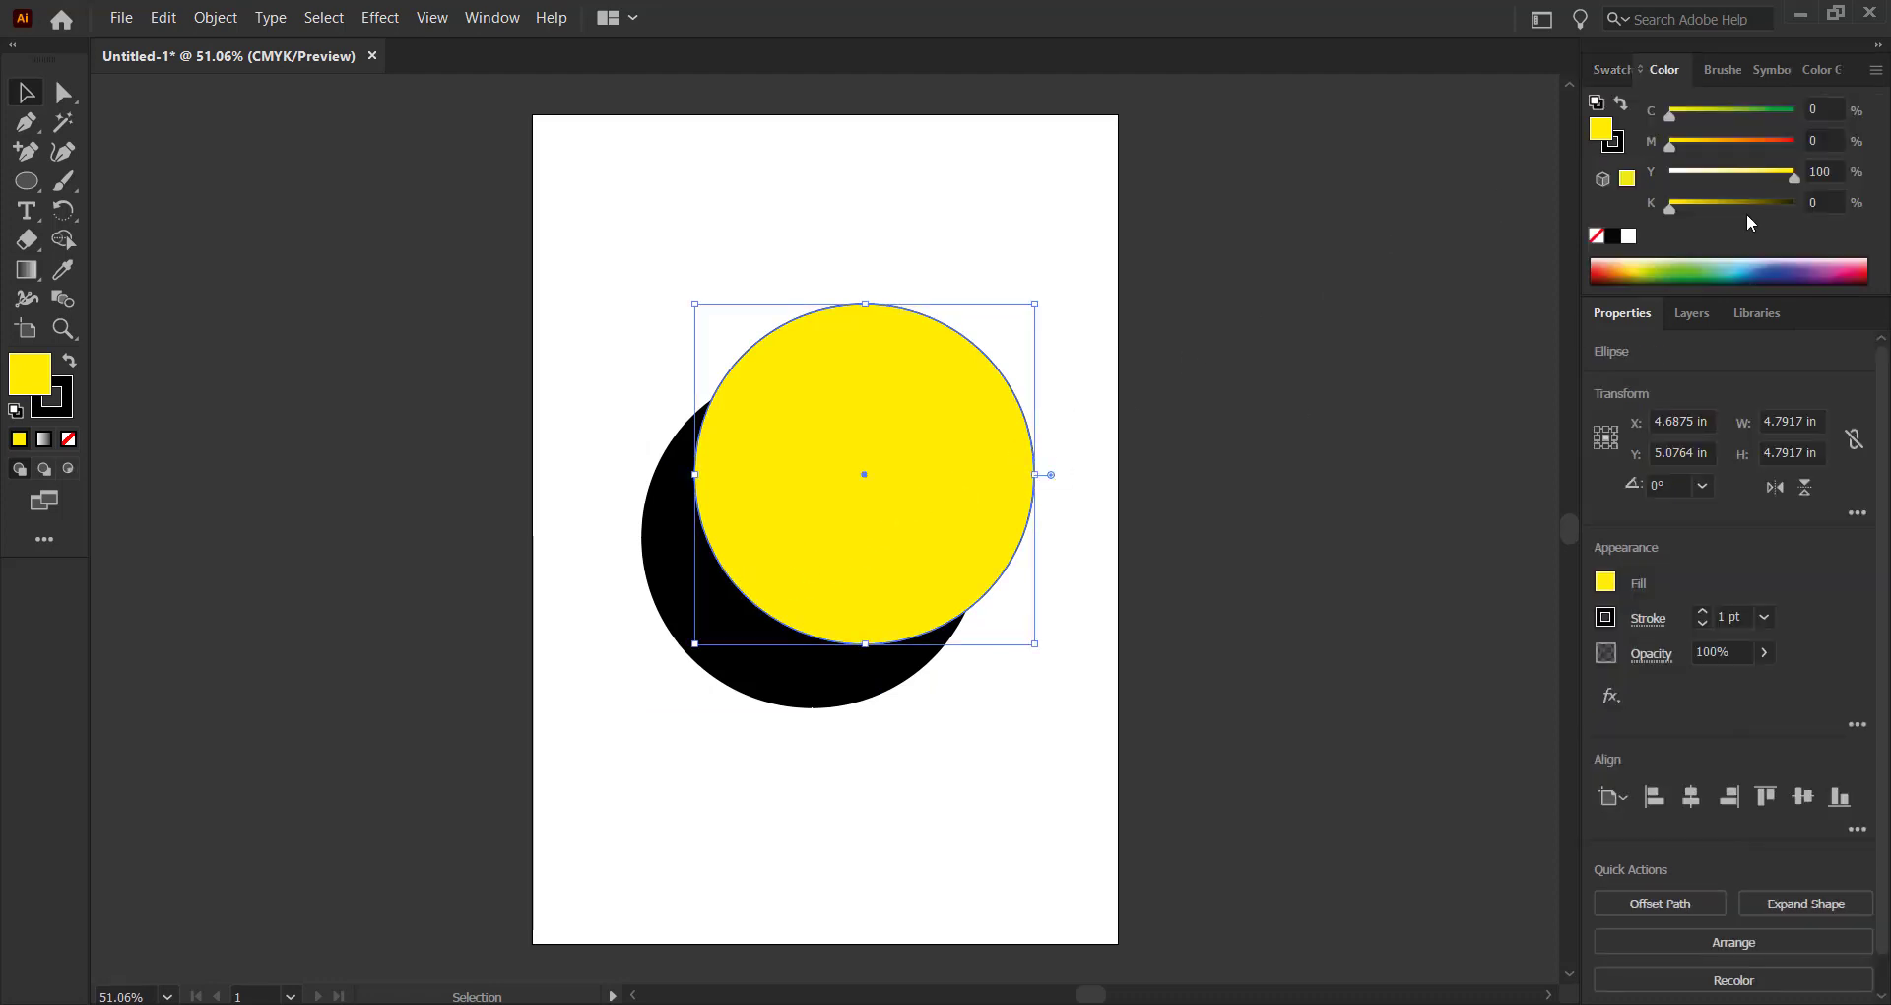
click(1714, 145)
click(1251, 280)
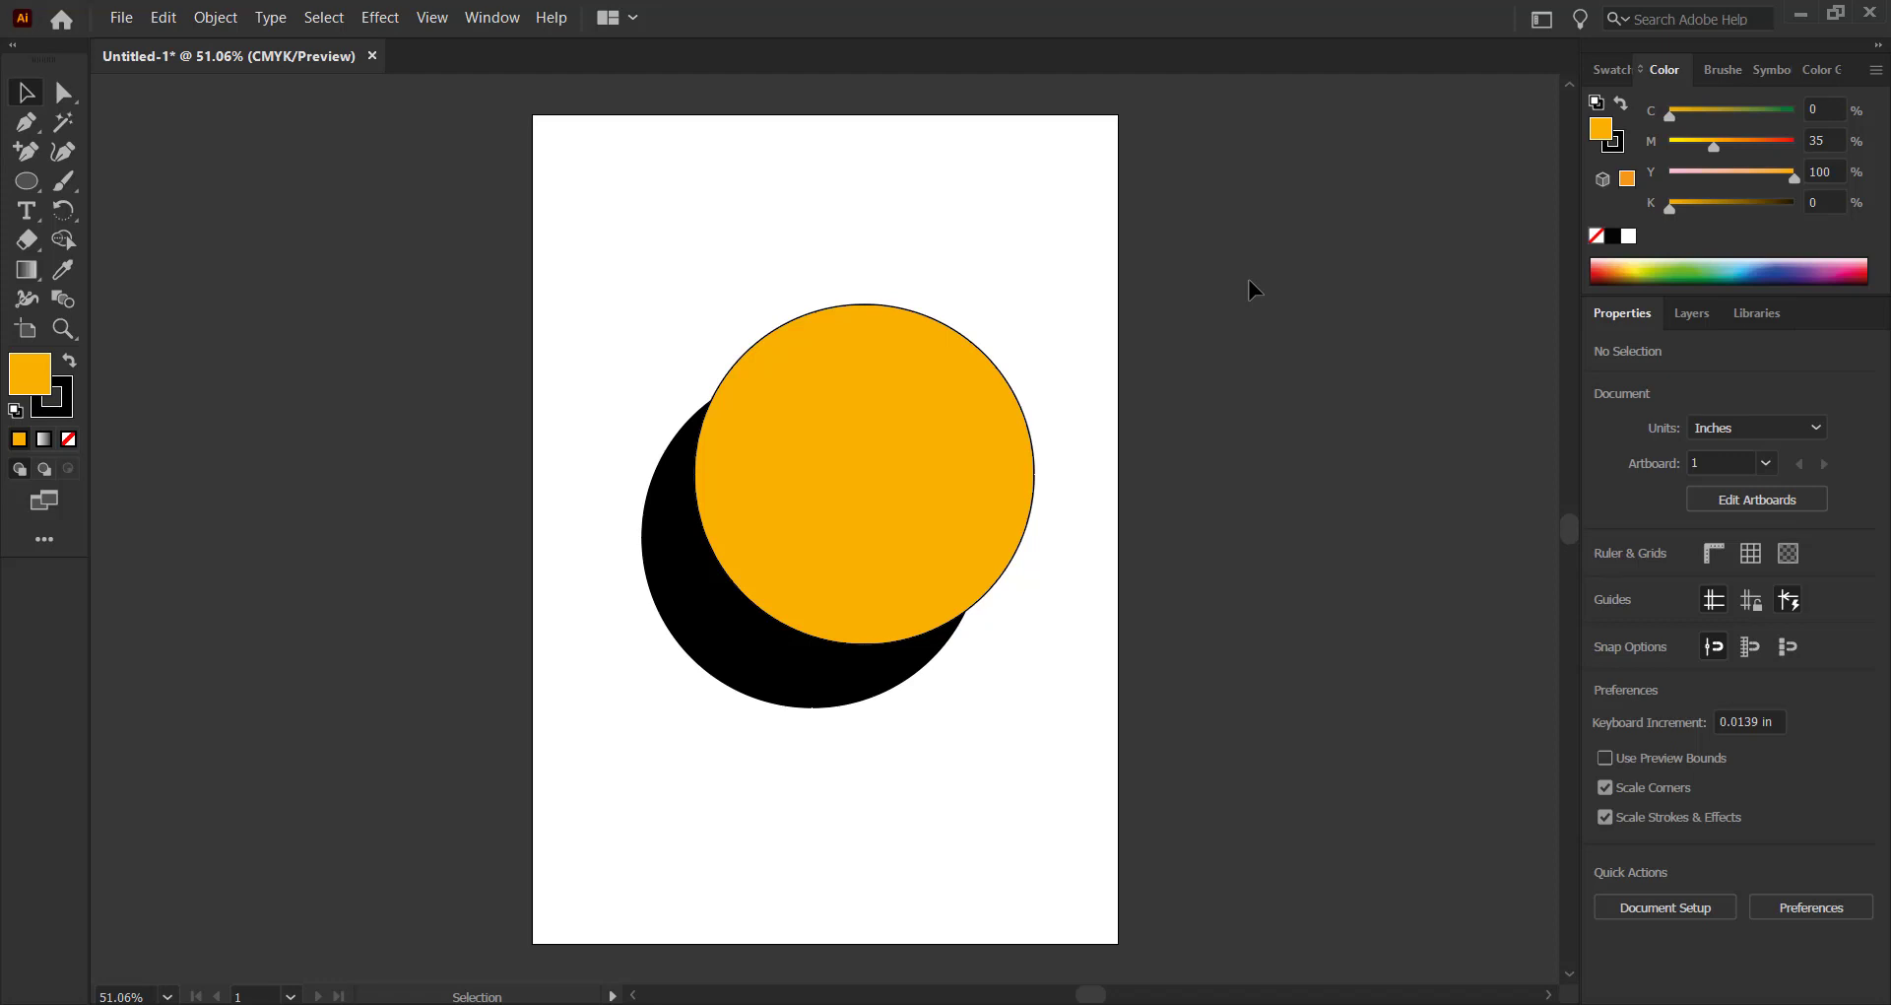
click(931, 470)
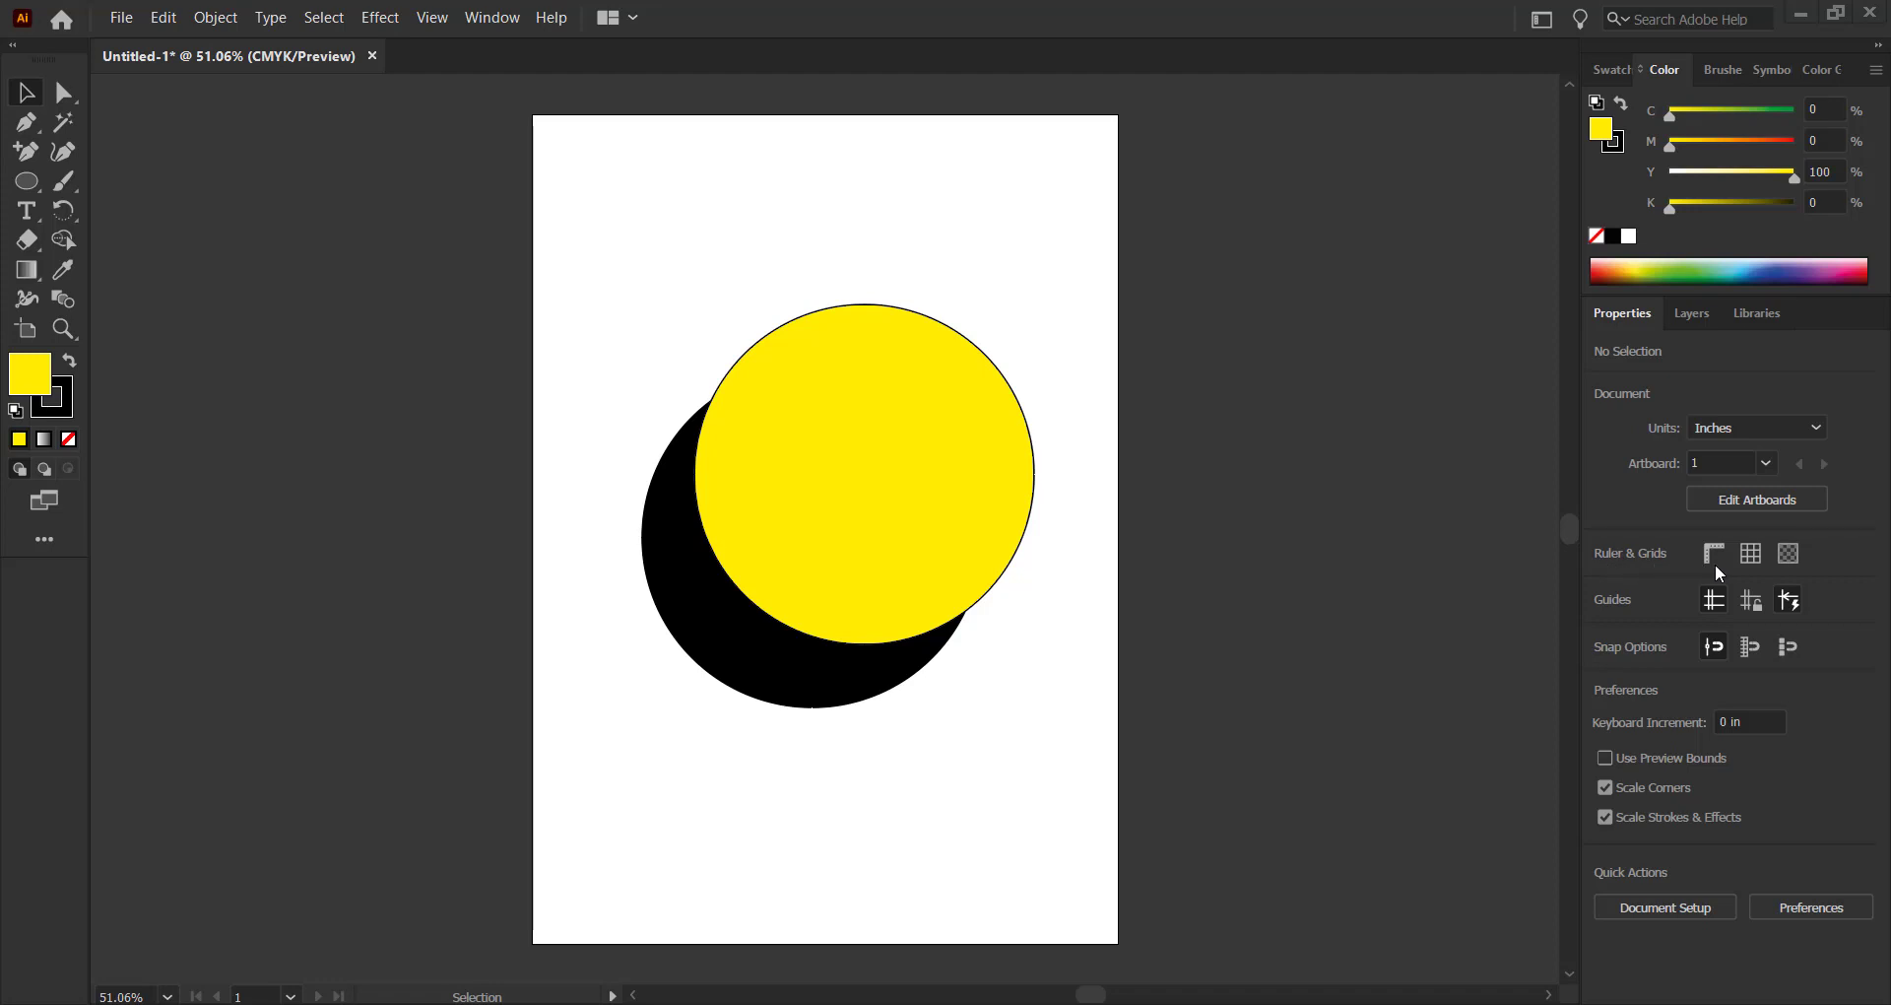
Show the transparency grid to check the artwork's background, and hide it again
click(1789, 554)
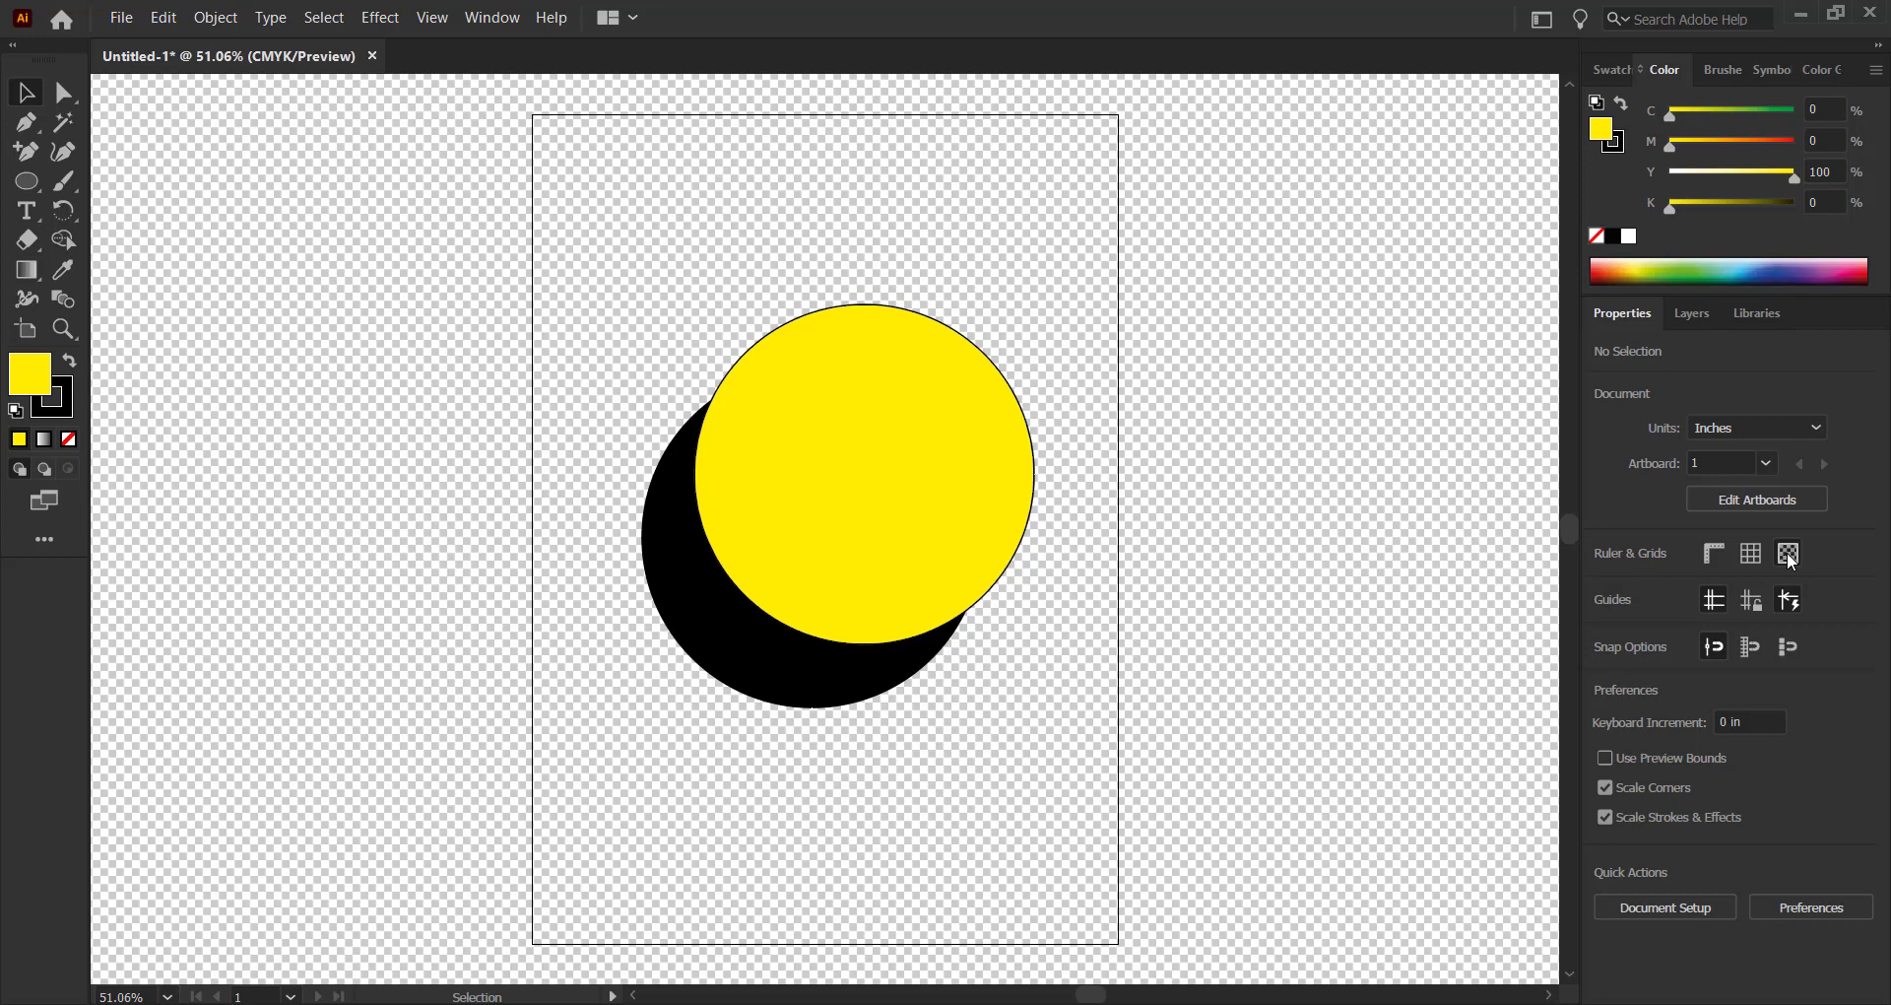
click(1788, 556)
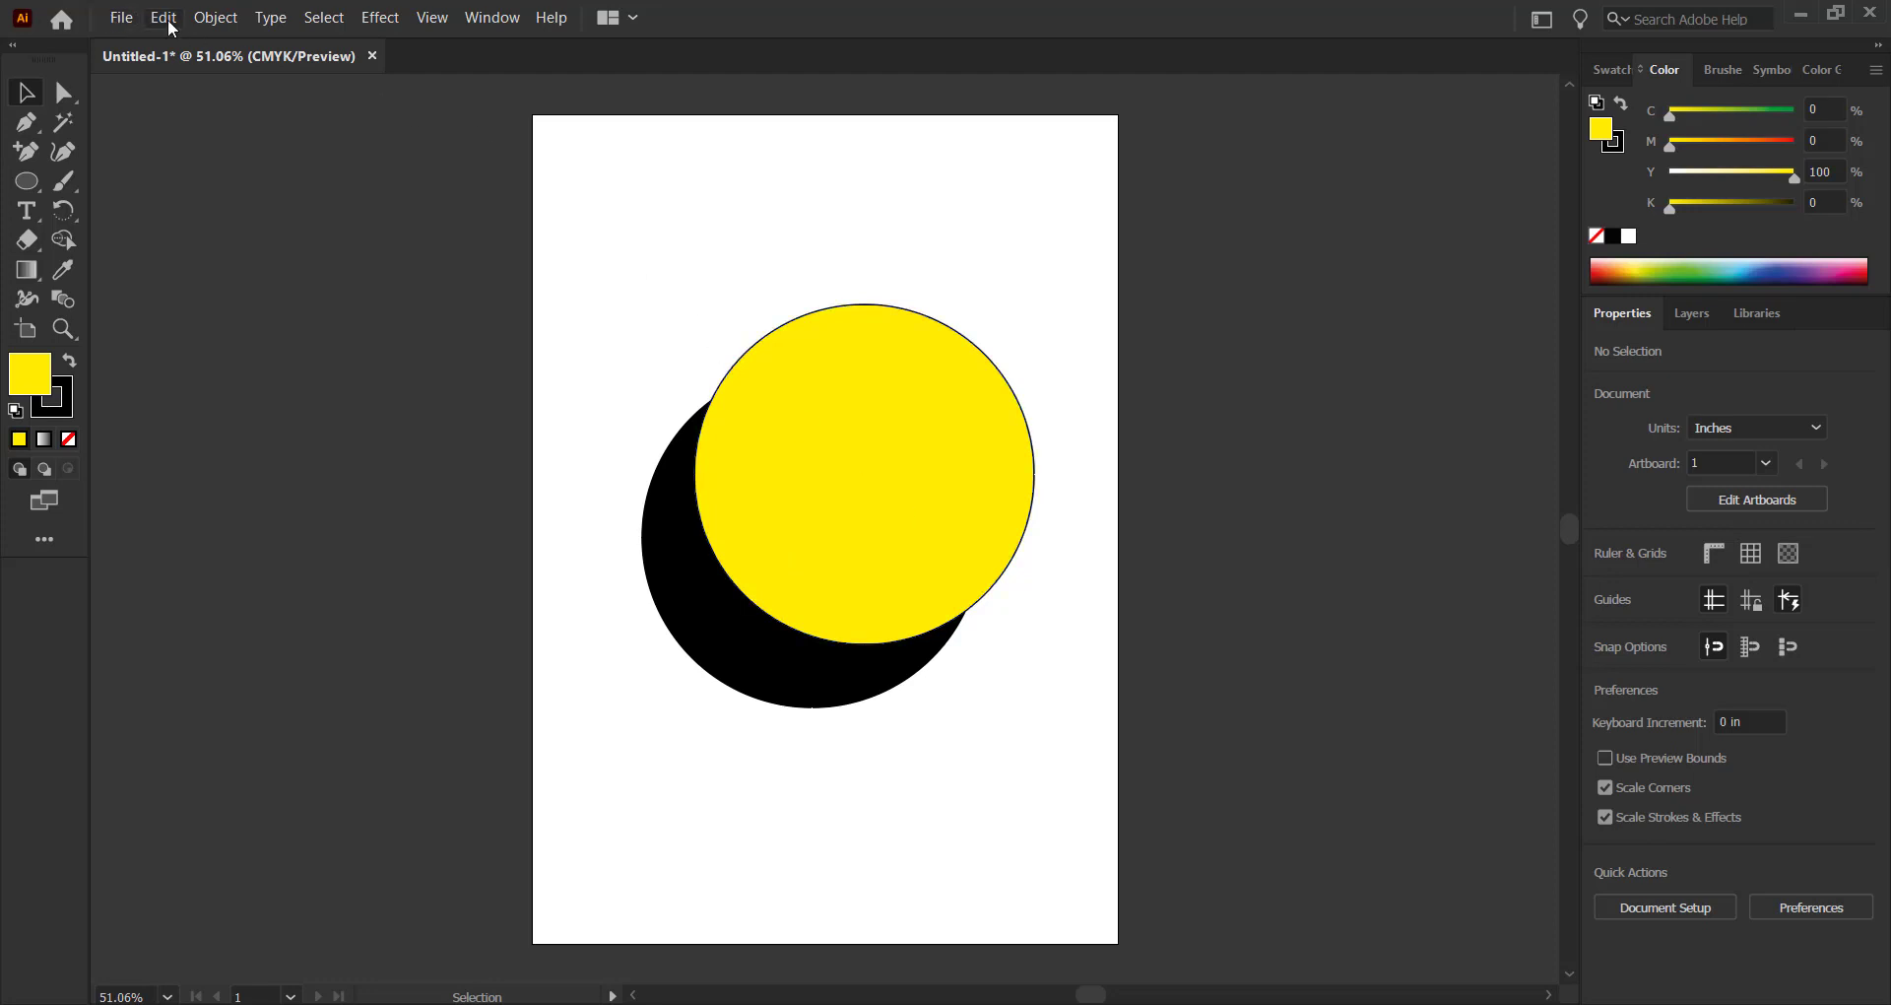
Start a Save for Web (Legacy) export of the artwork and set its format to PNG-24
click(128, 19)
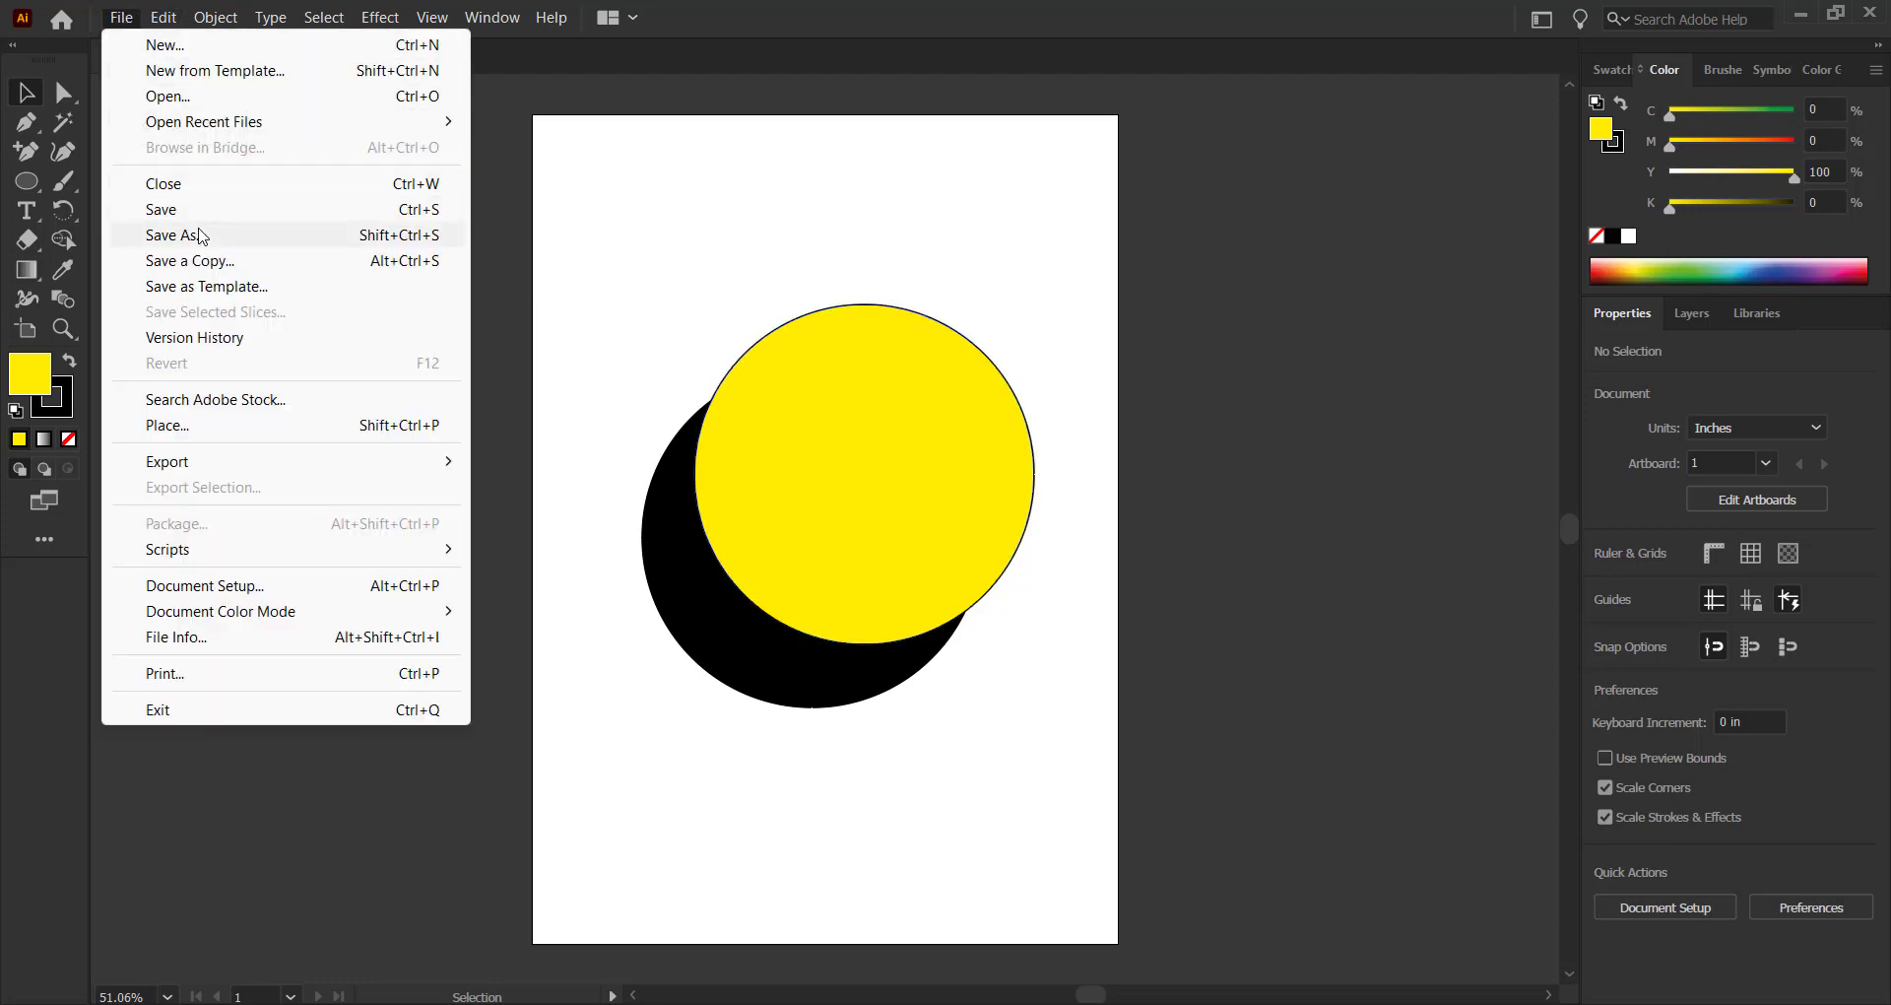
mouse_move(205, 476)
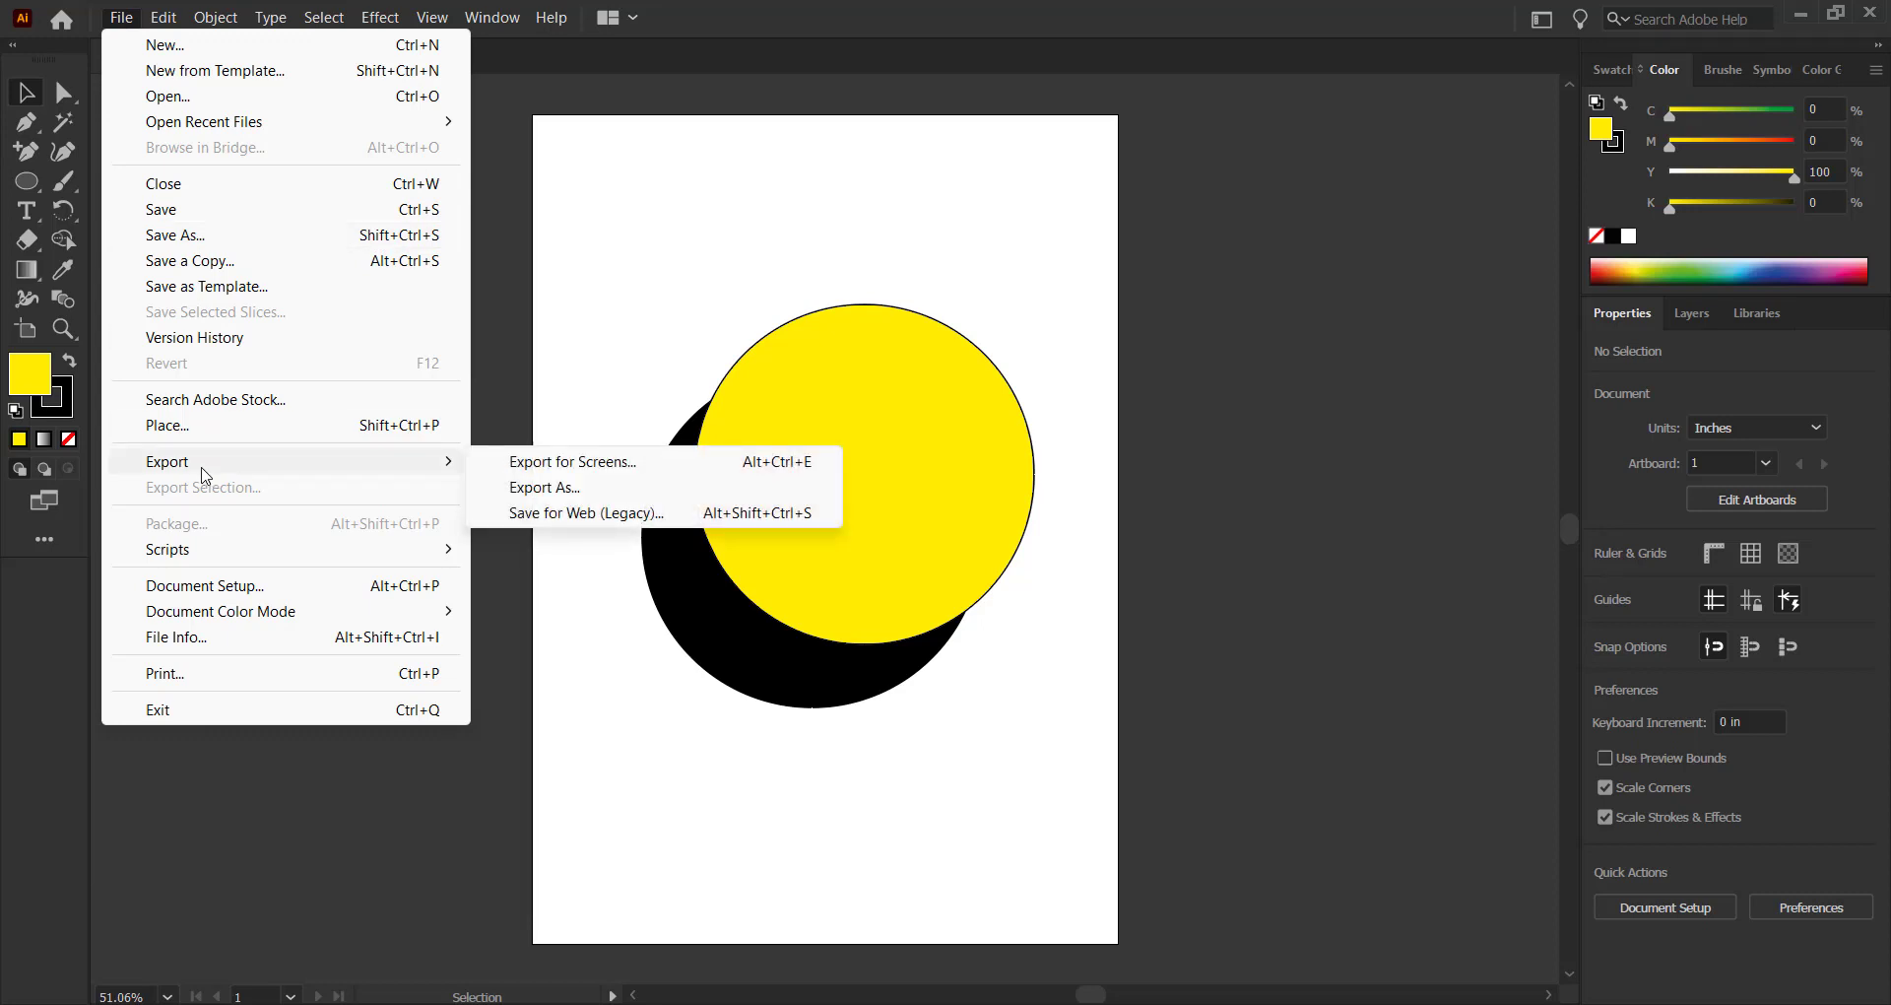
click(602, 513)
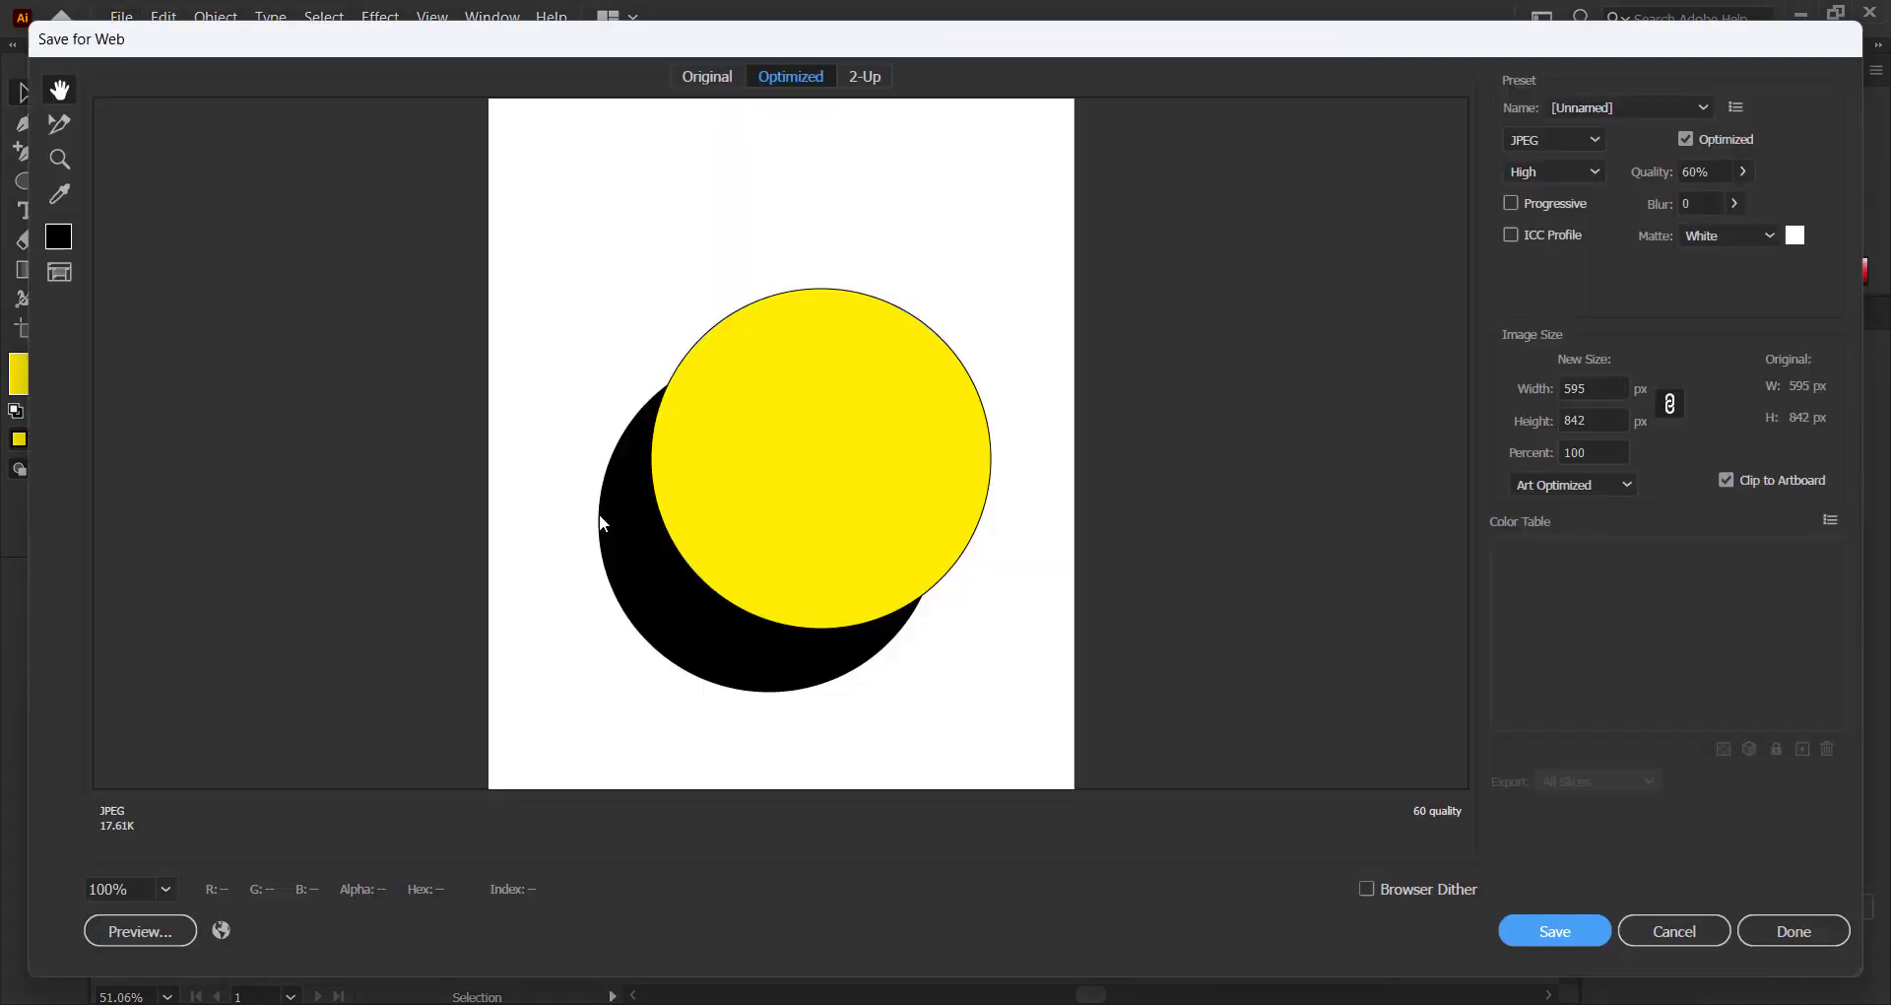
click(1546, 141)
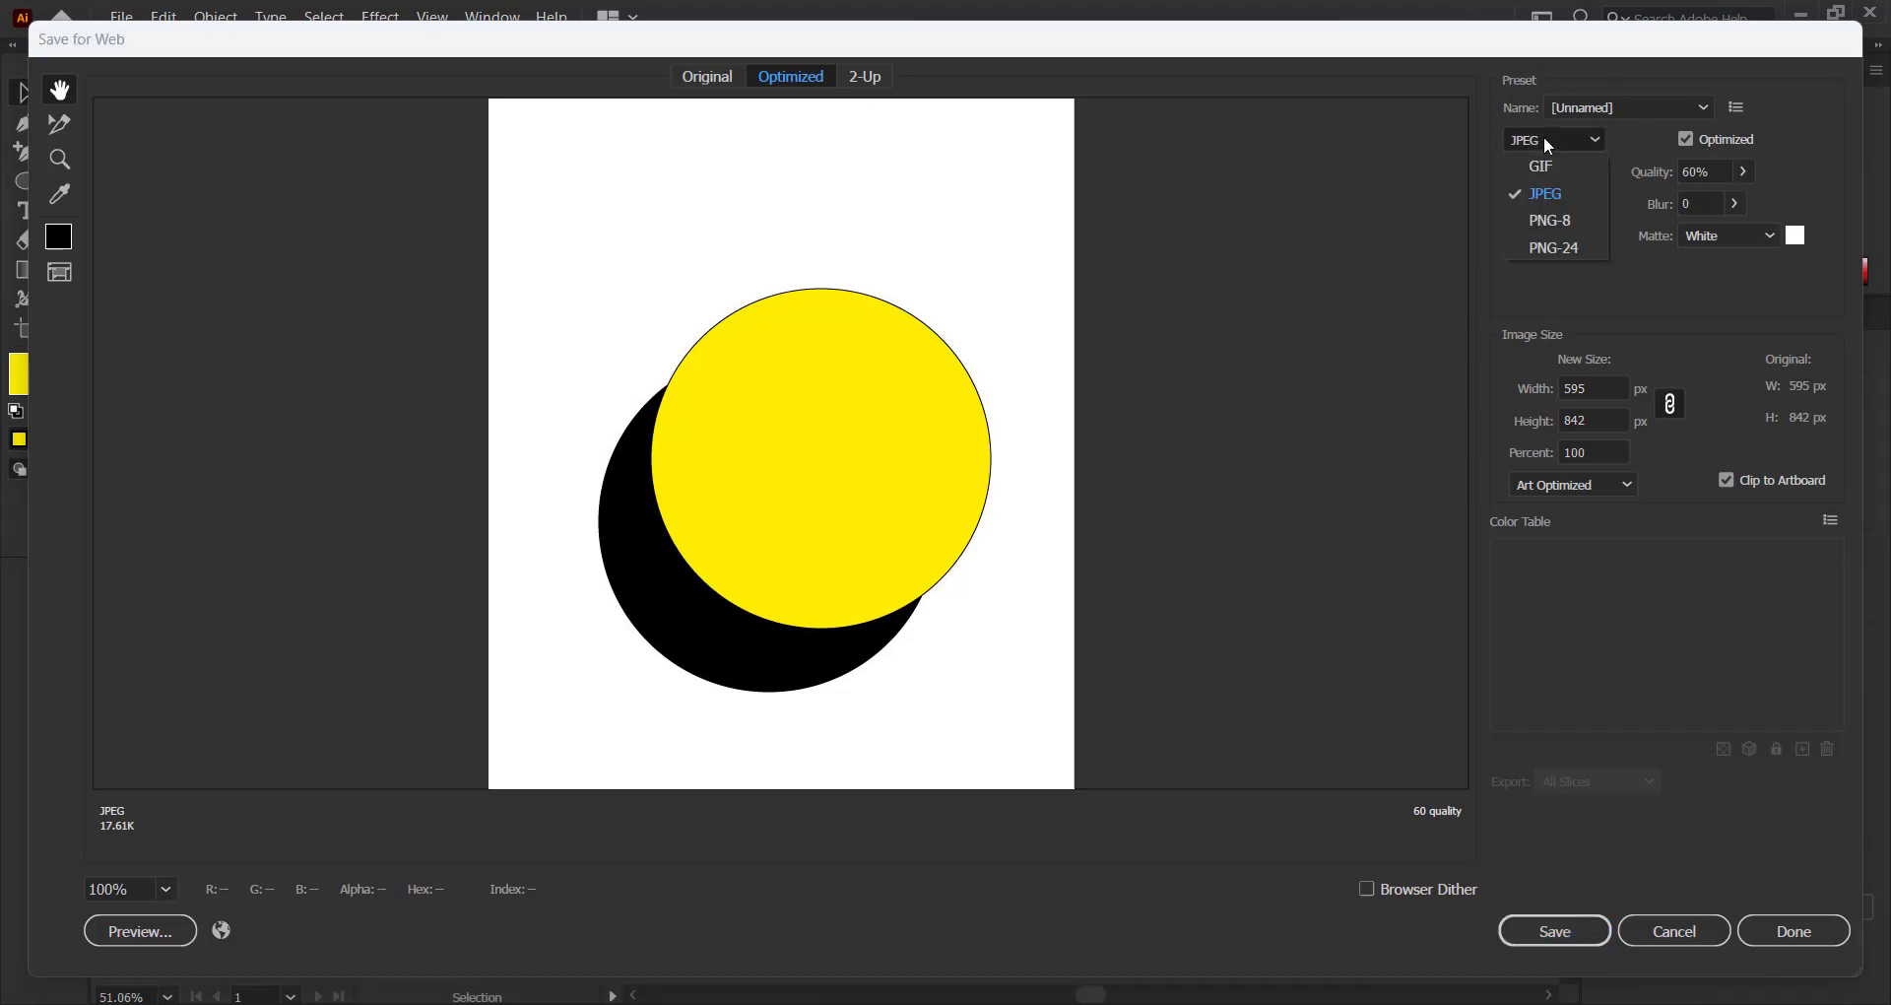
click(1568, 255)
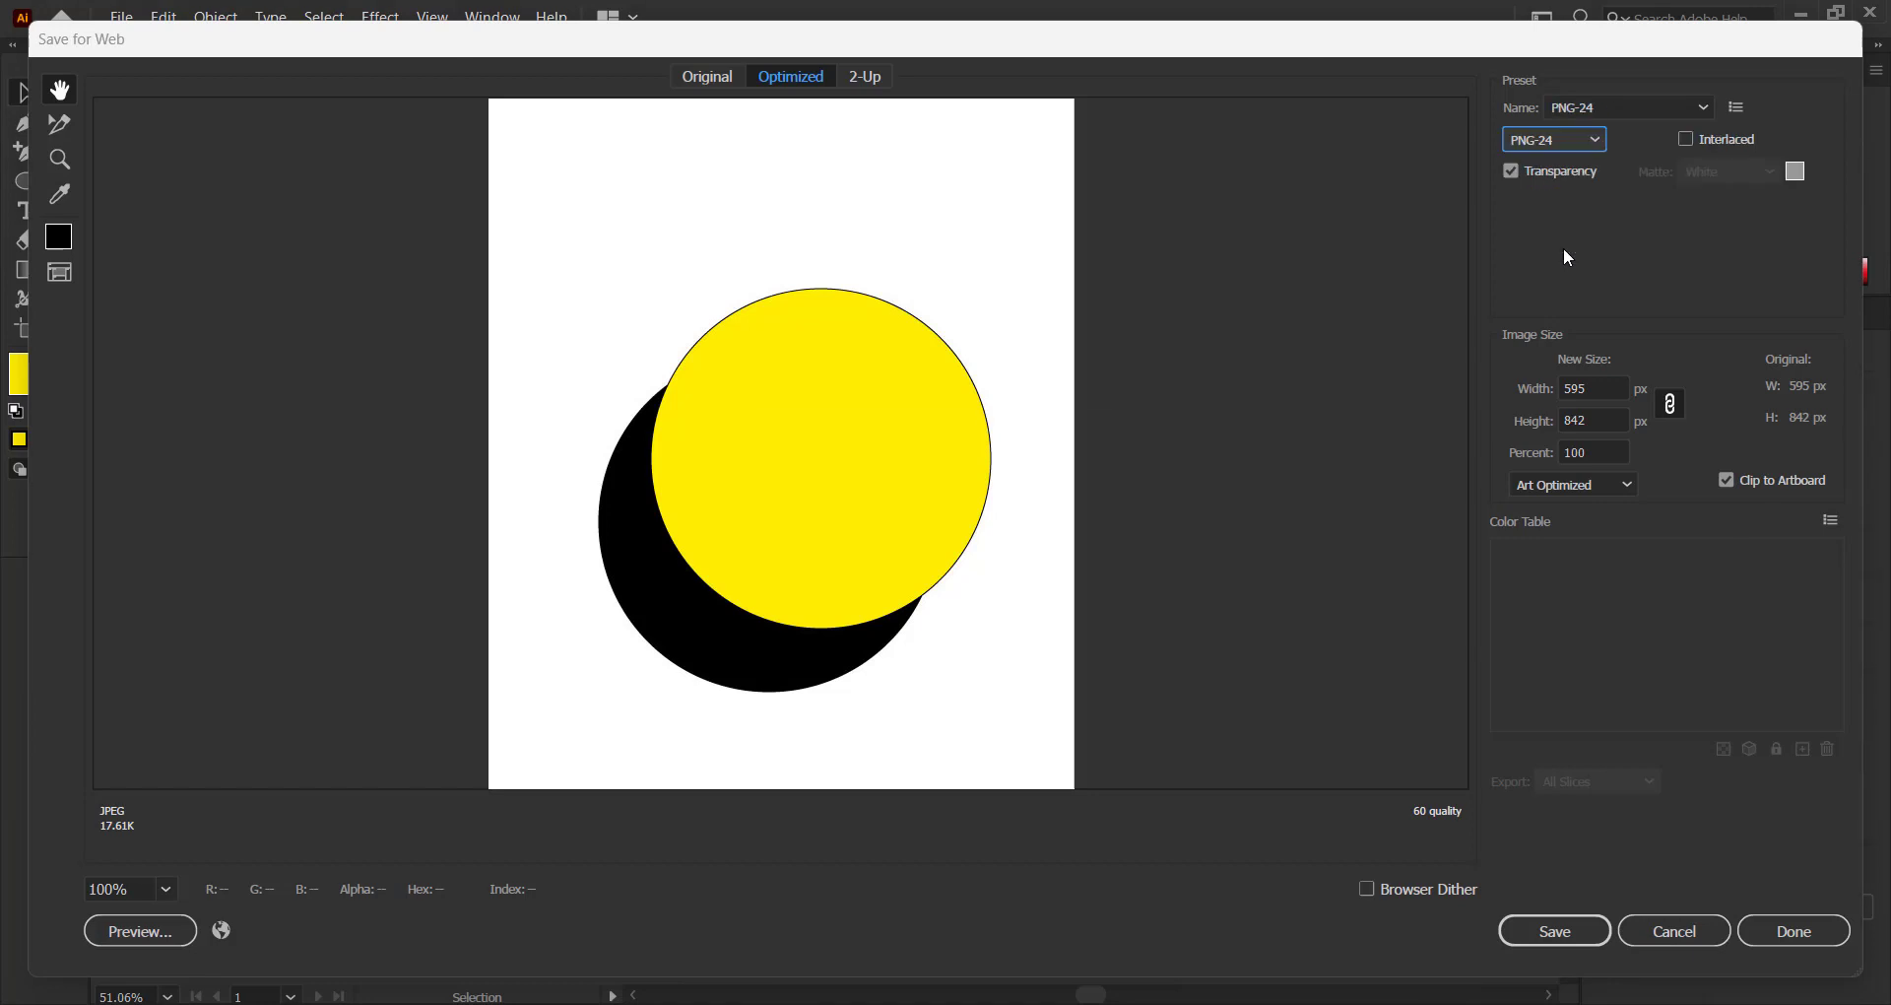
drag(789, 489, 792, 371)
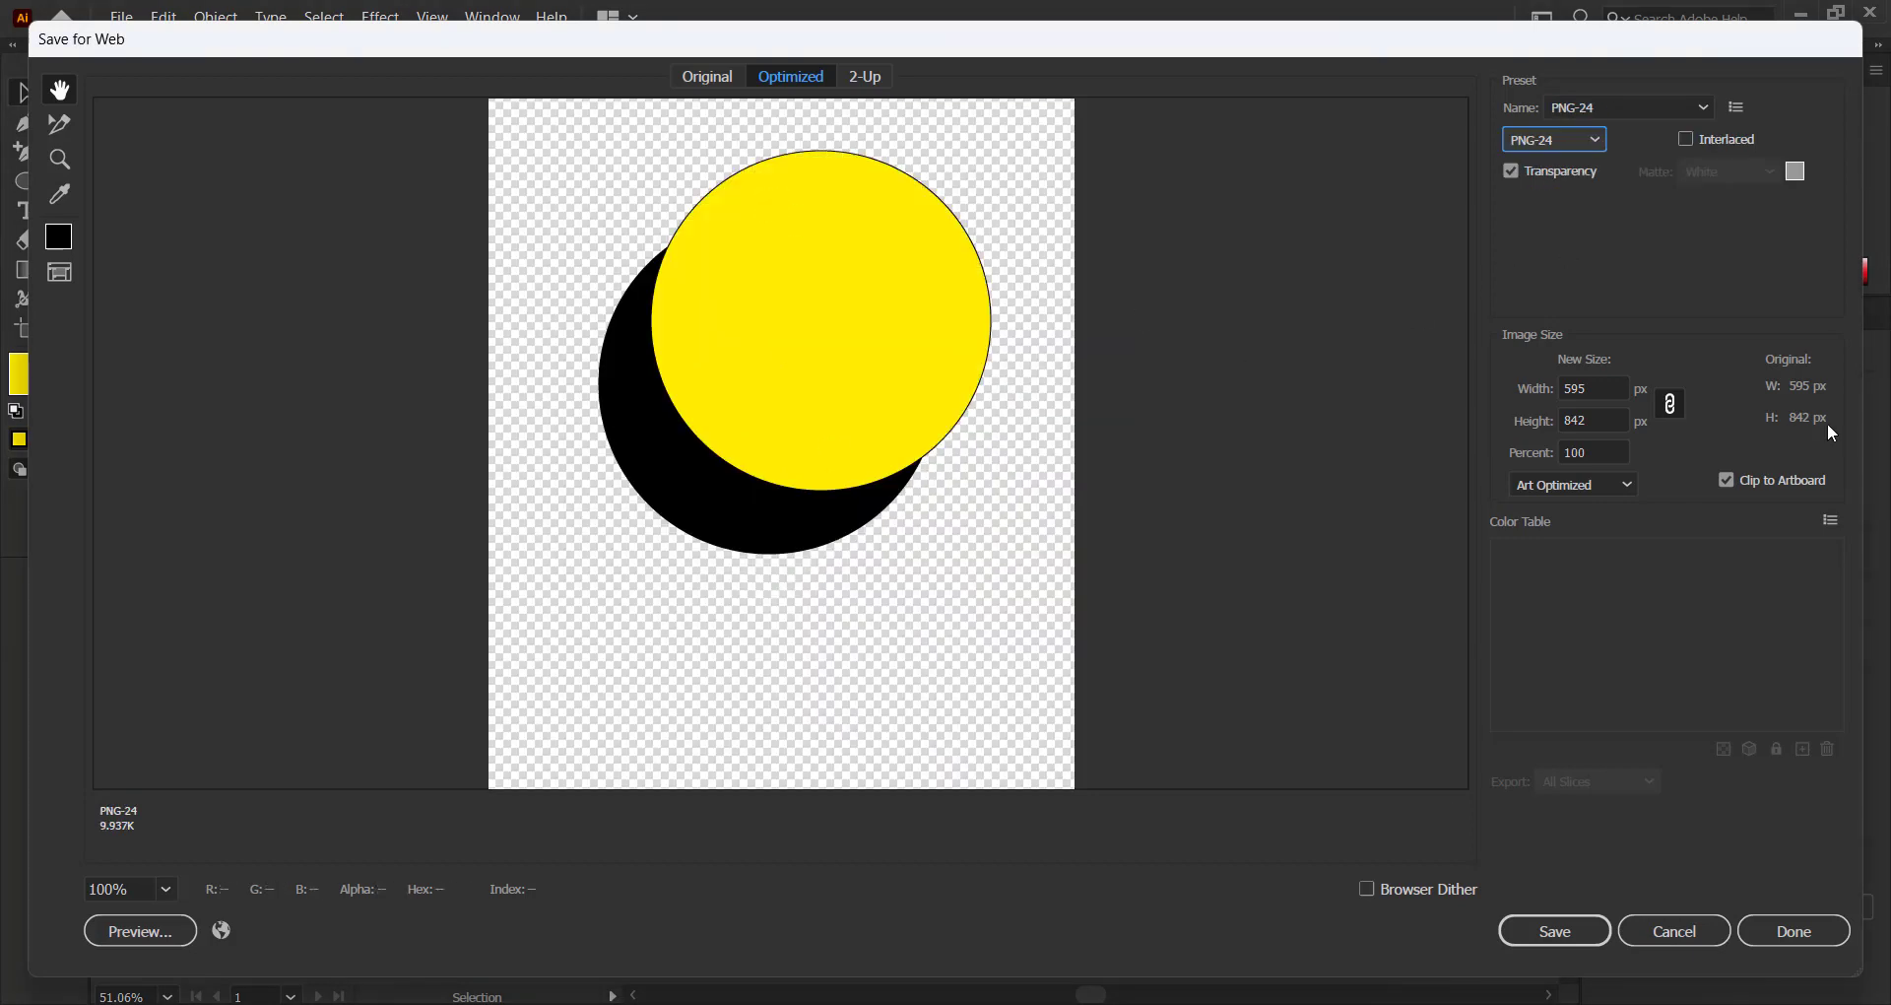
drag(925, 368, 879, 504)
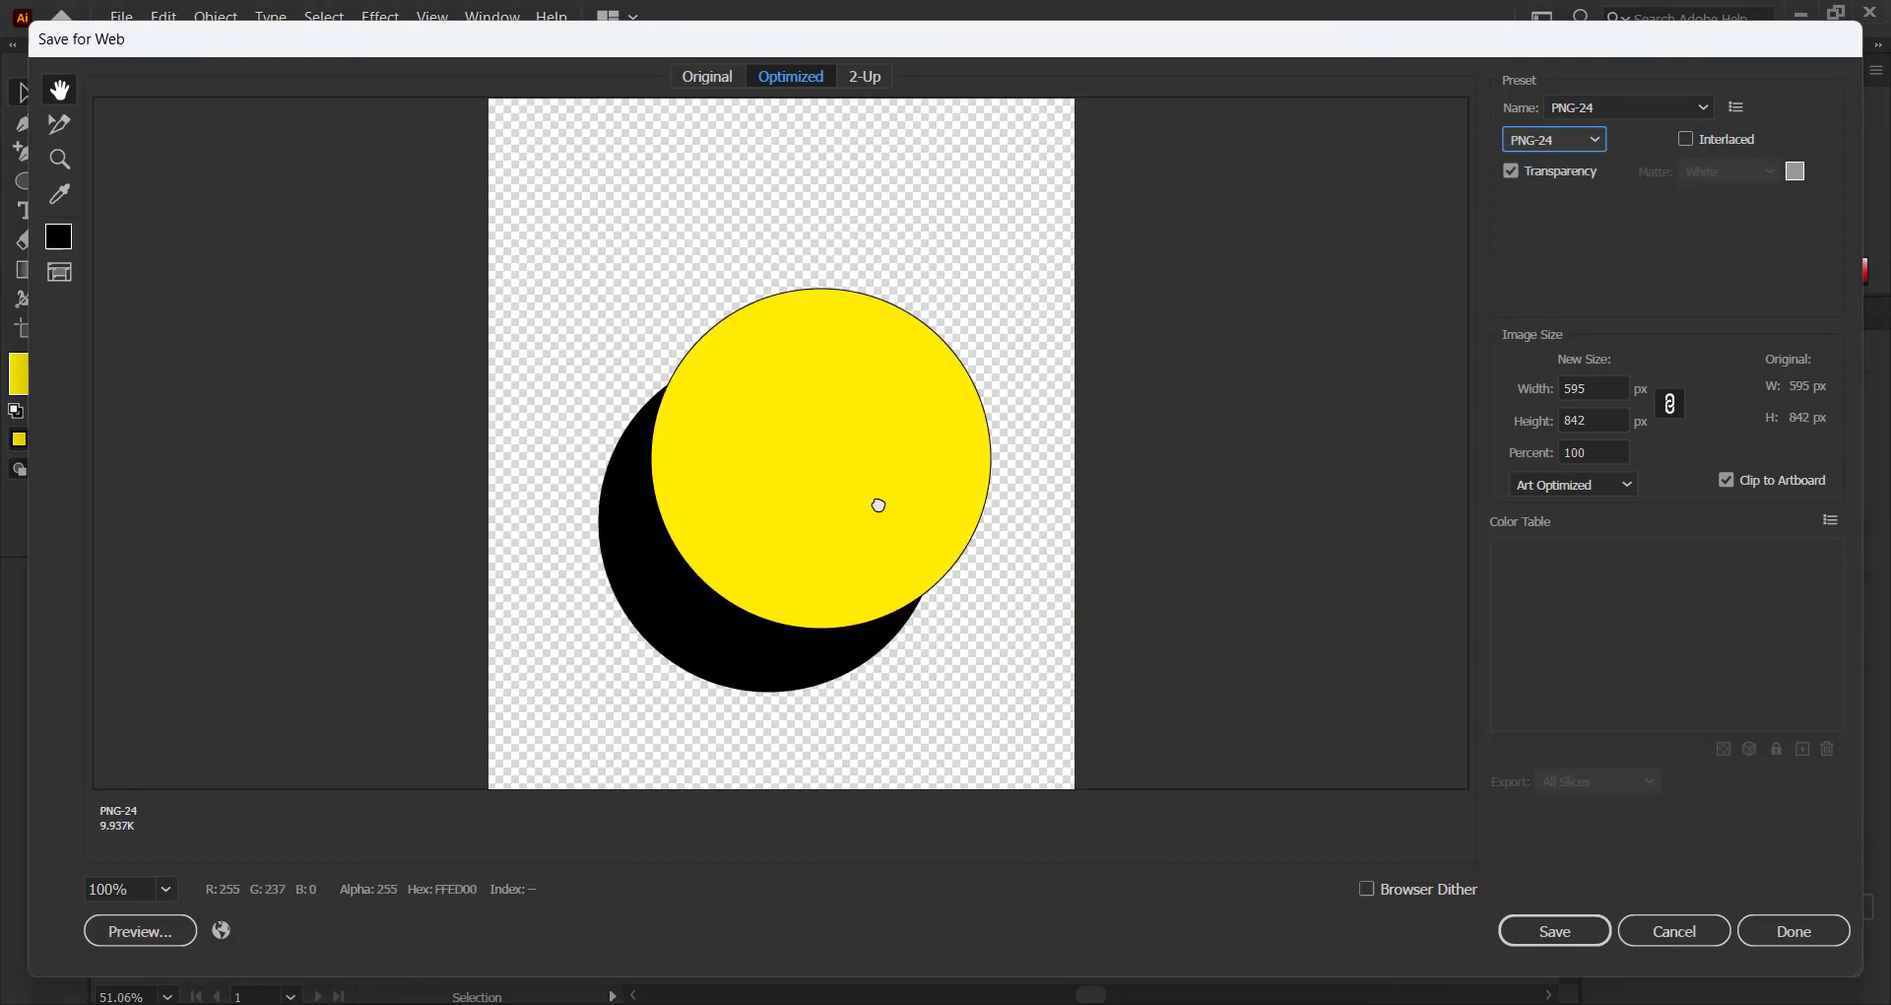
Scale the export's image size to 500 percent
click(1605, 450)
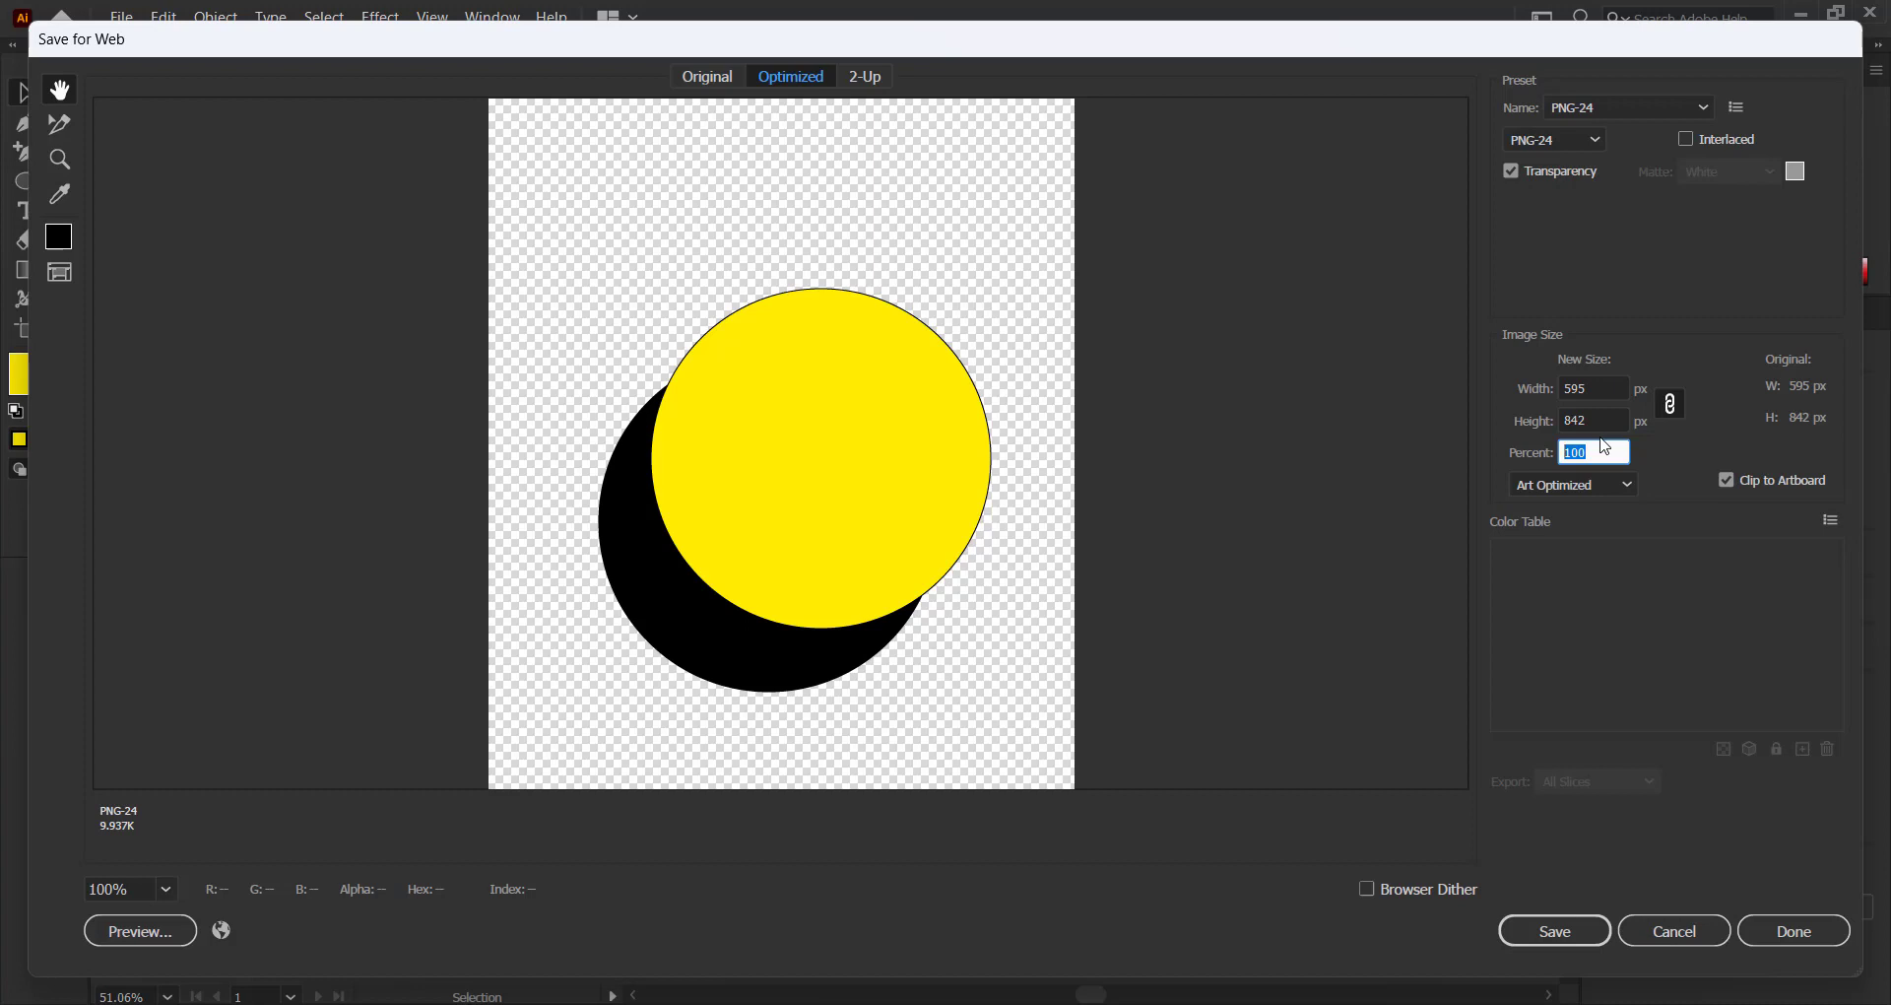
text(500)
click(1611, 388)
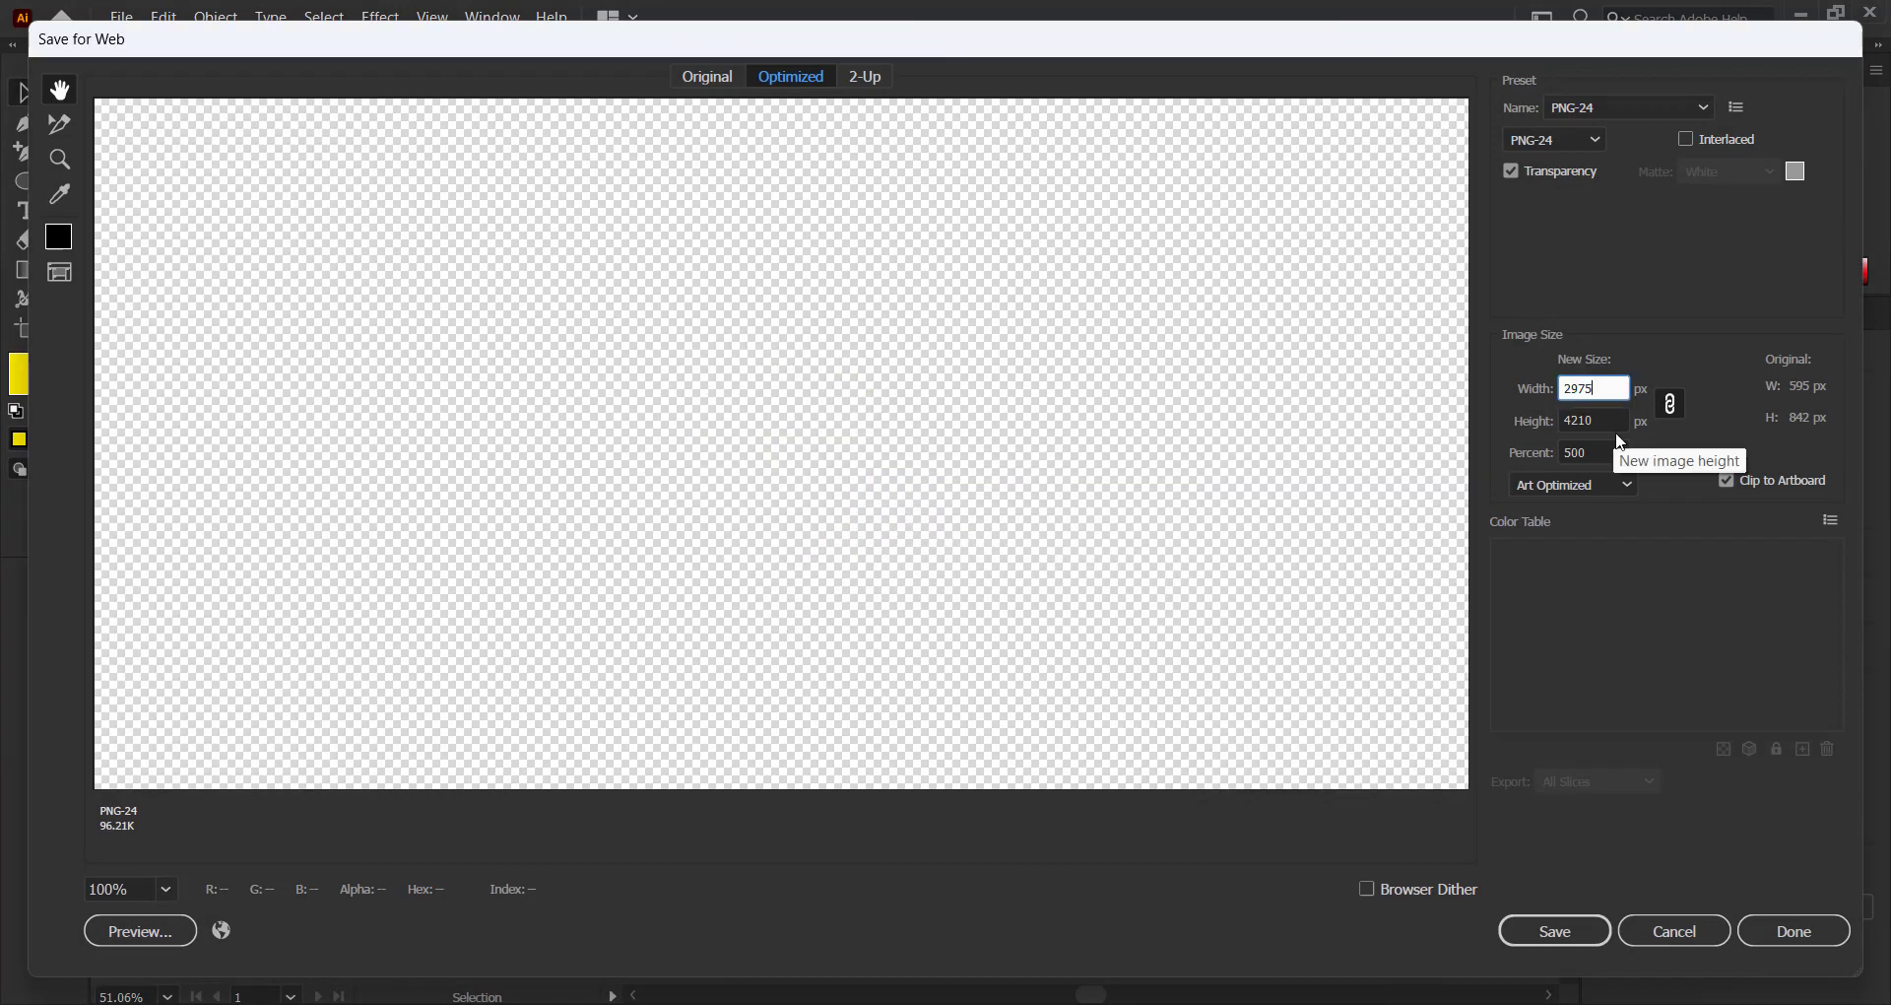
Examine the edges and transparent areas of both circles in the enlarged export preview
drag(1058, 450, 788, 197)
drag(1233, 544, 803, 187)
drag(1142, 510, 955, 286)
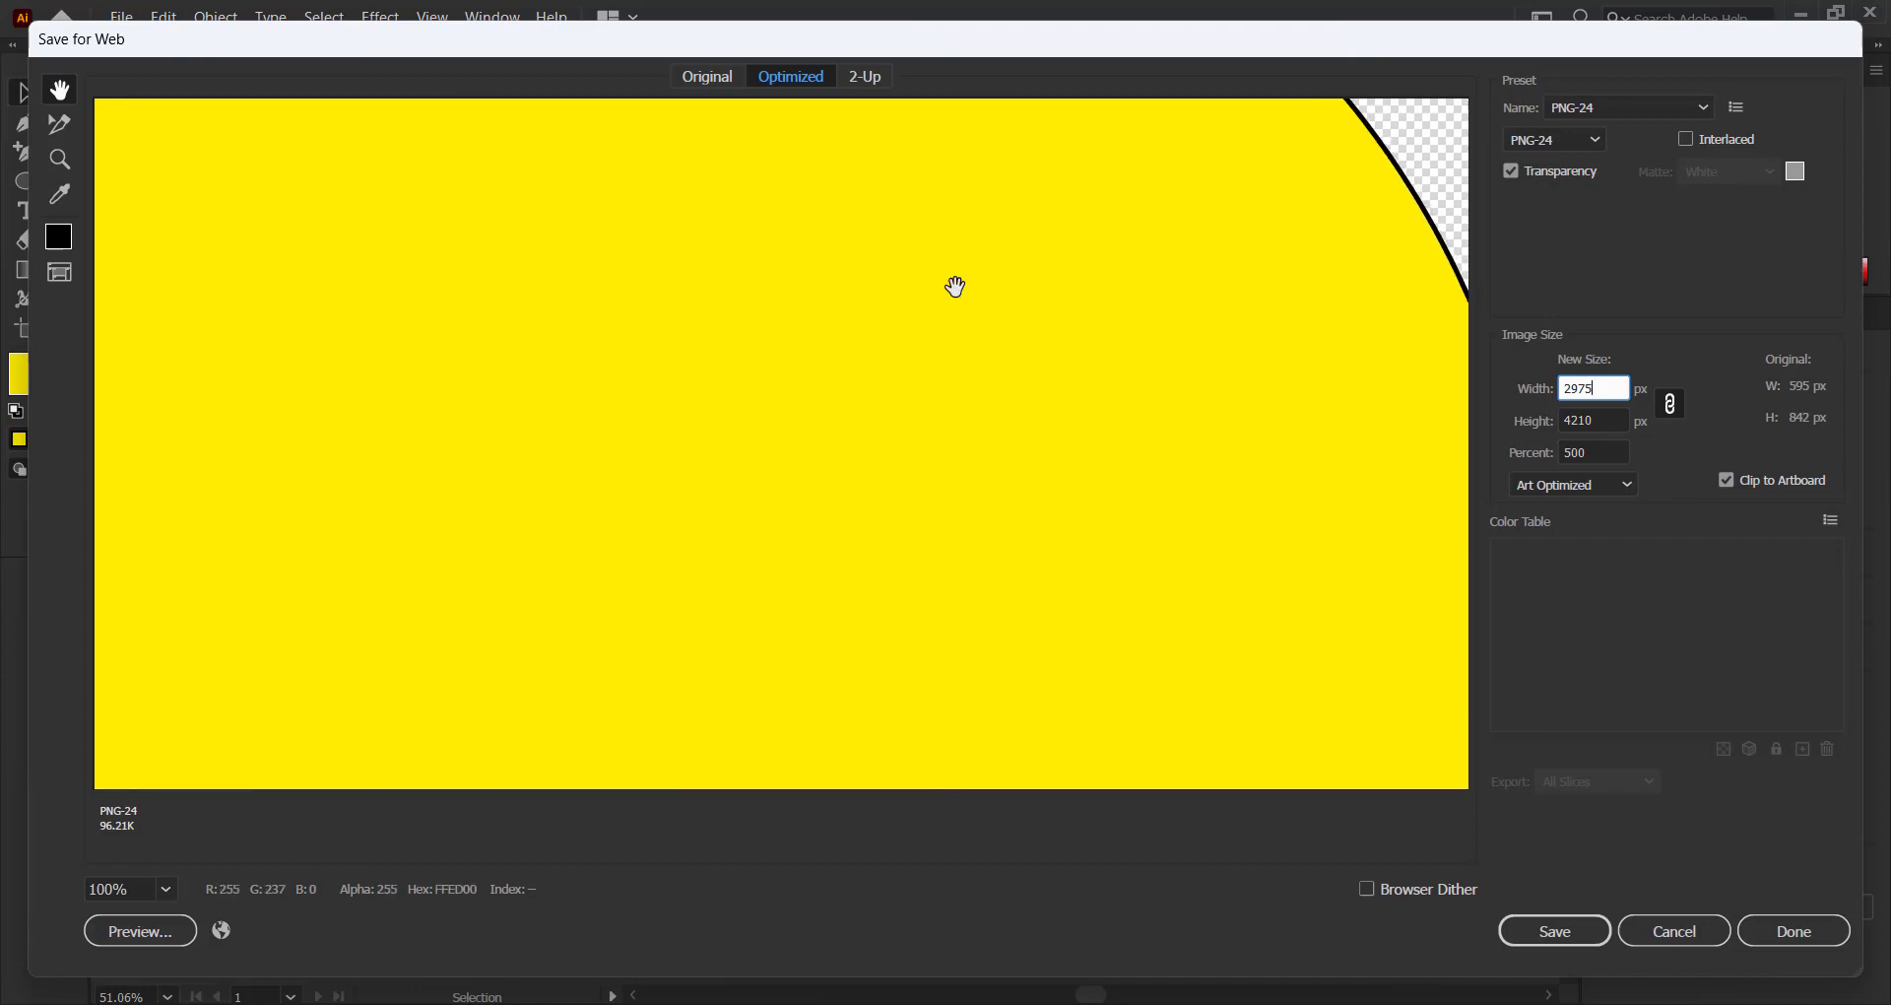
drag(1129, 458, 962, 240)
drag(1115, 420, 1194, 76)
drag(798, 522, 1123, 246)
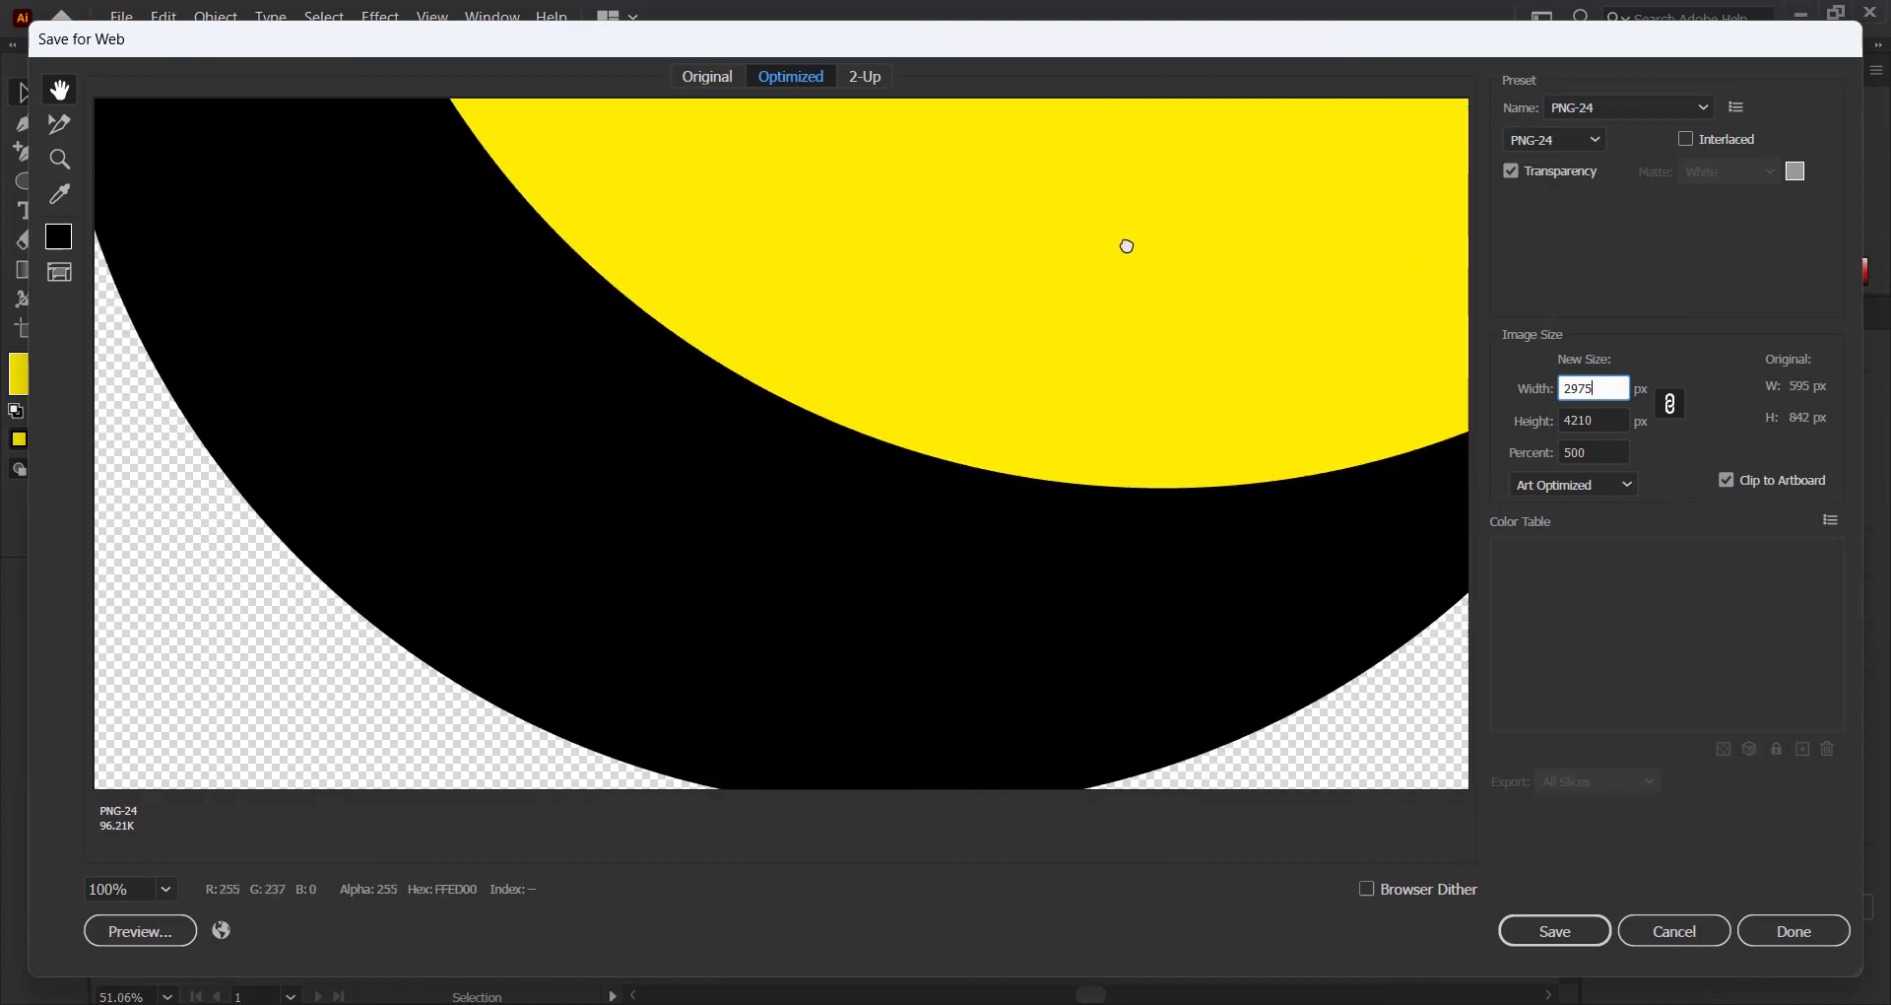
drag(690, 478, 1088, 512)
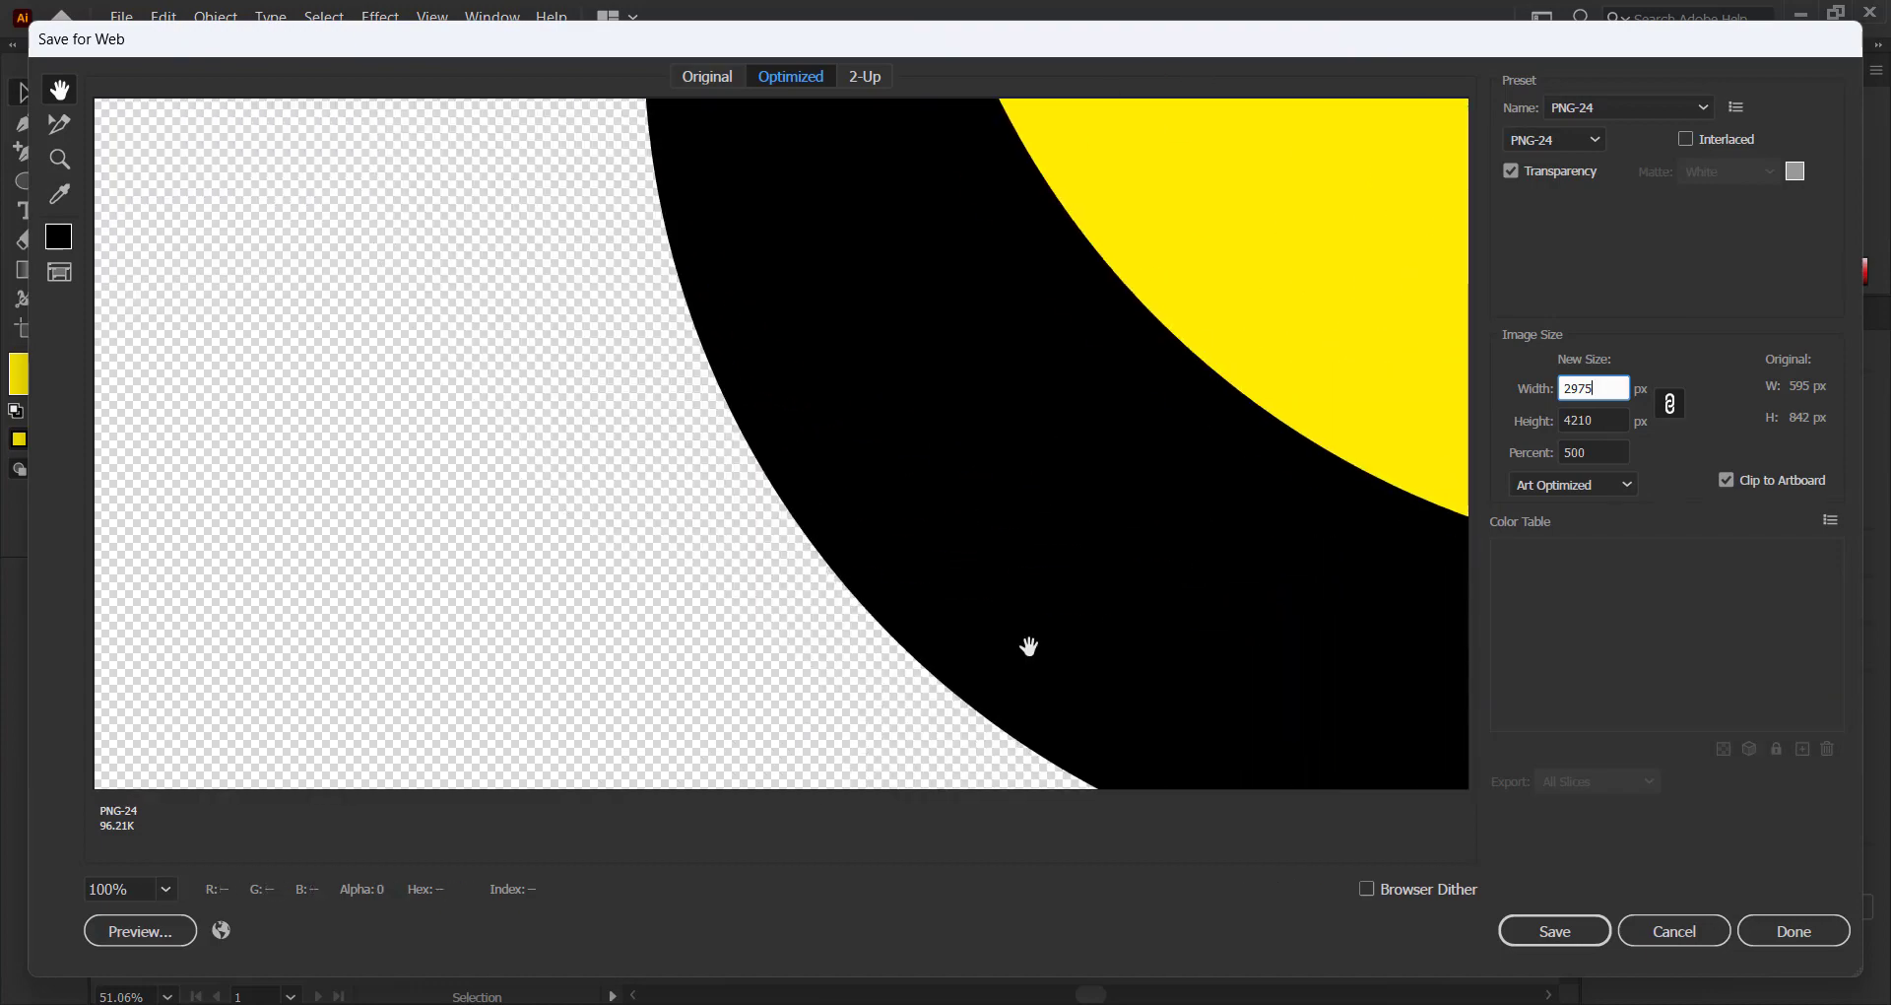
Save the optimized image to the Desktop under the file name logo
click(1583, 936)
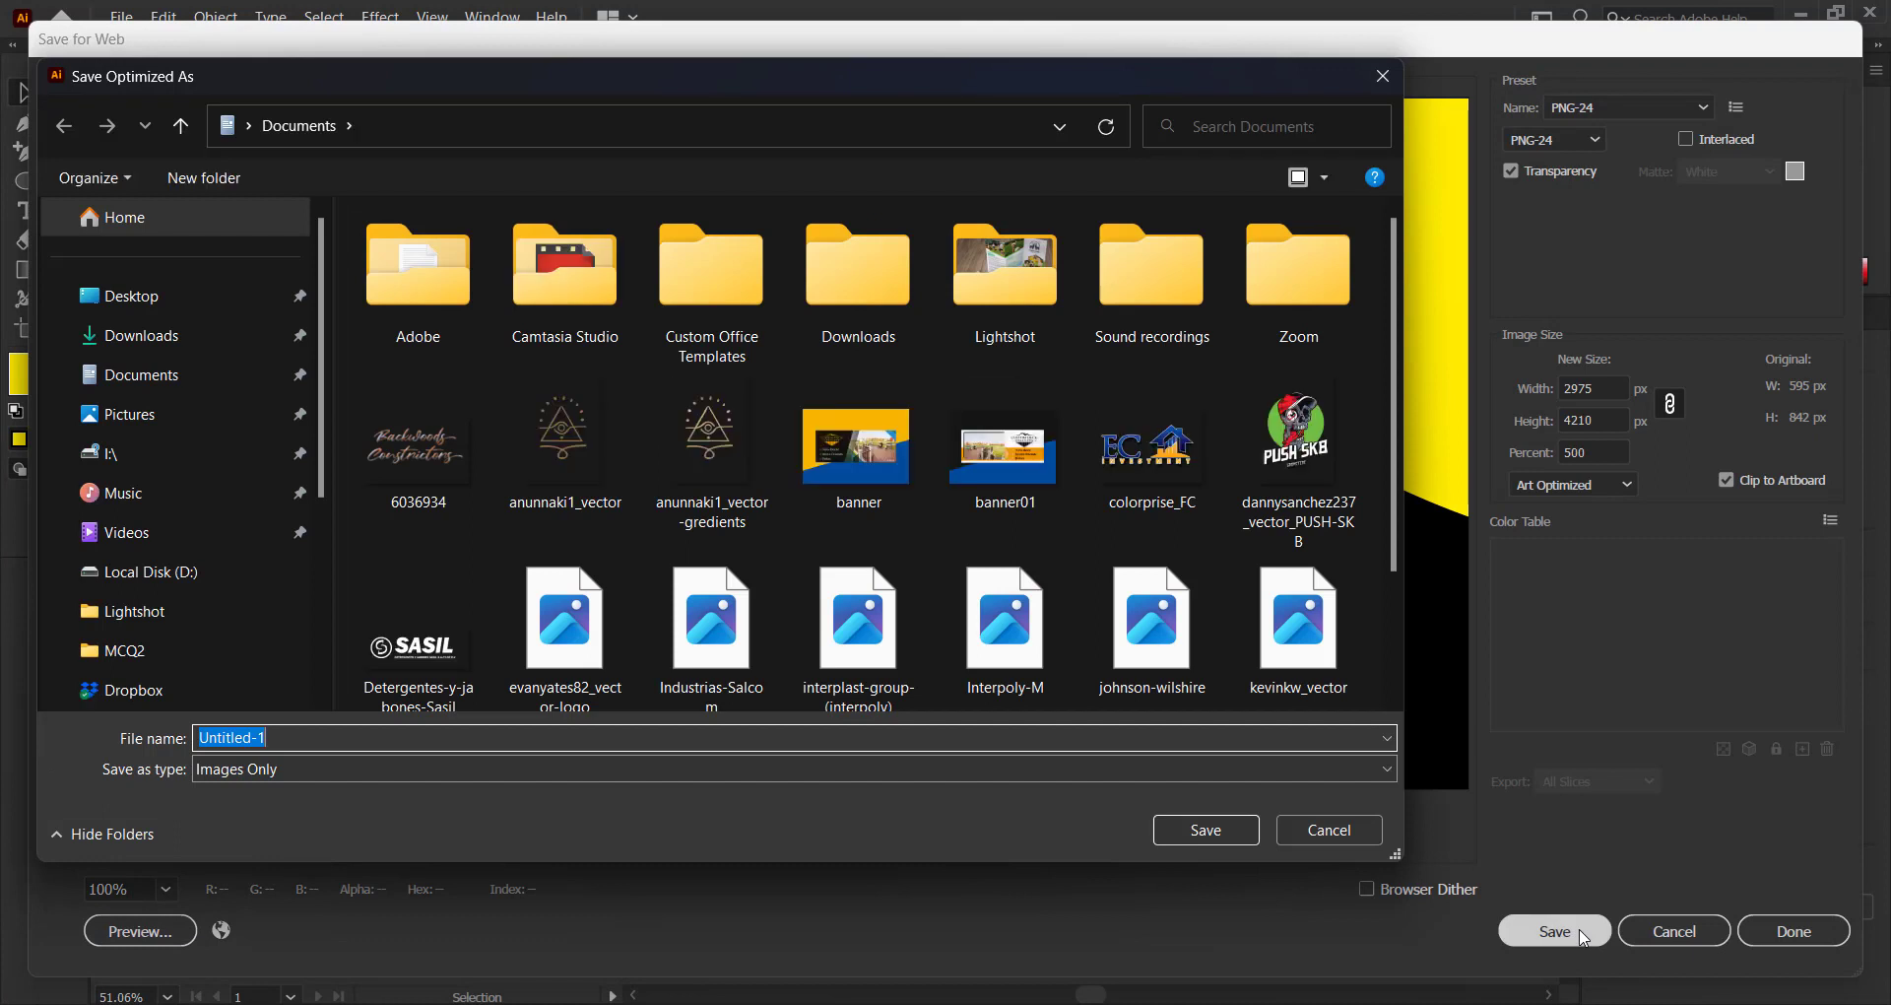
click(242, 287)
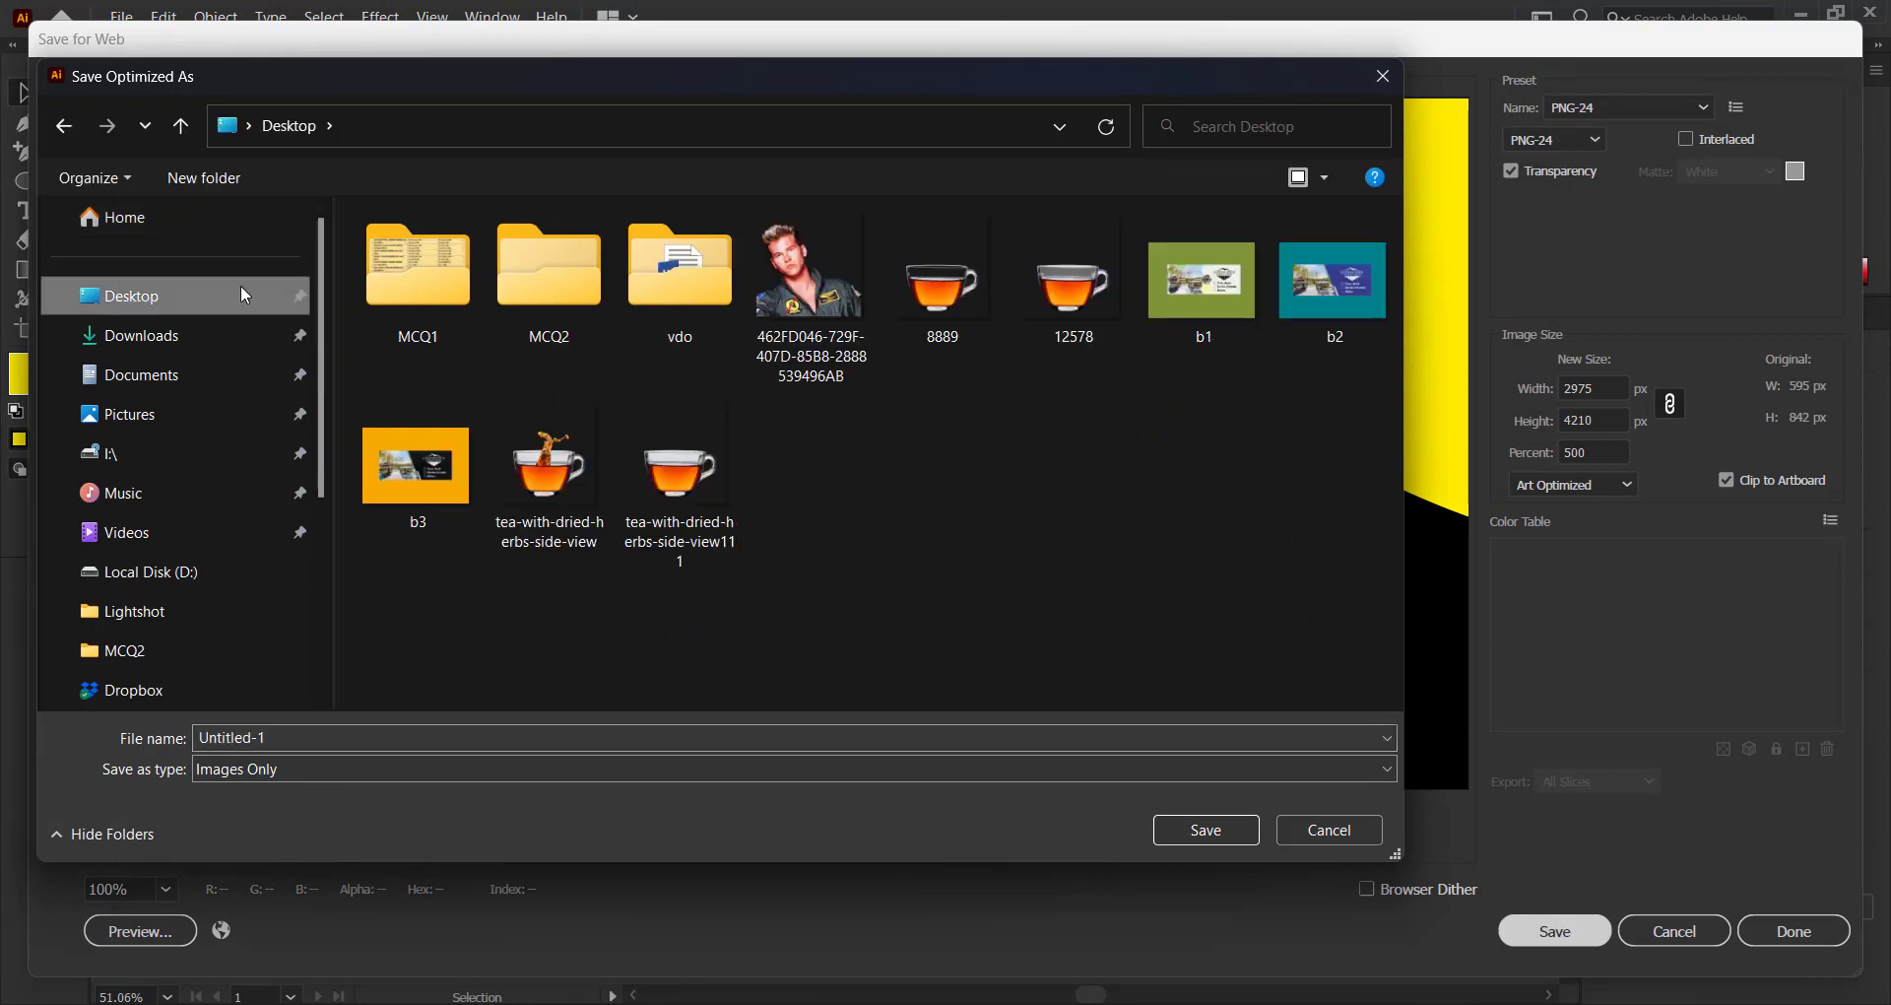
double_click(338, 731)
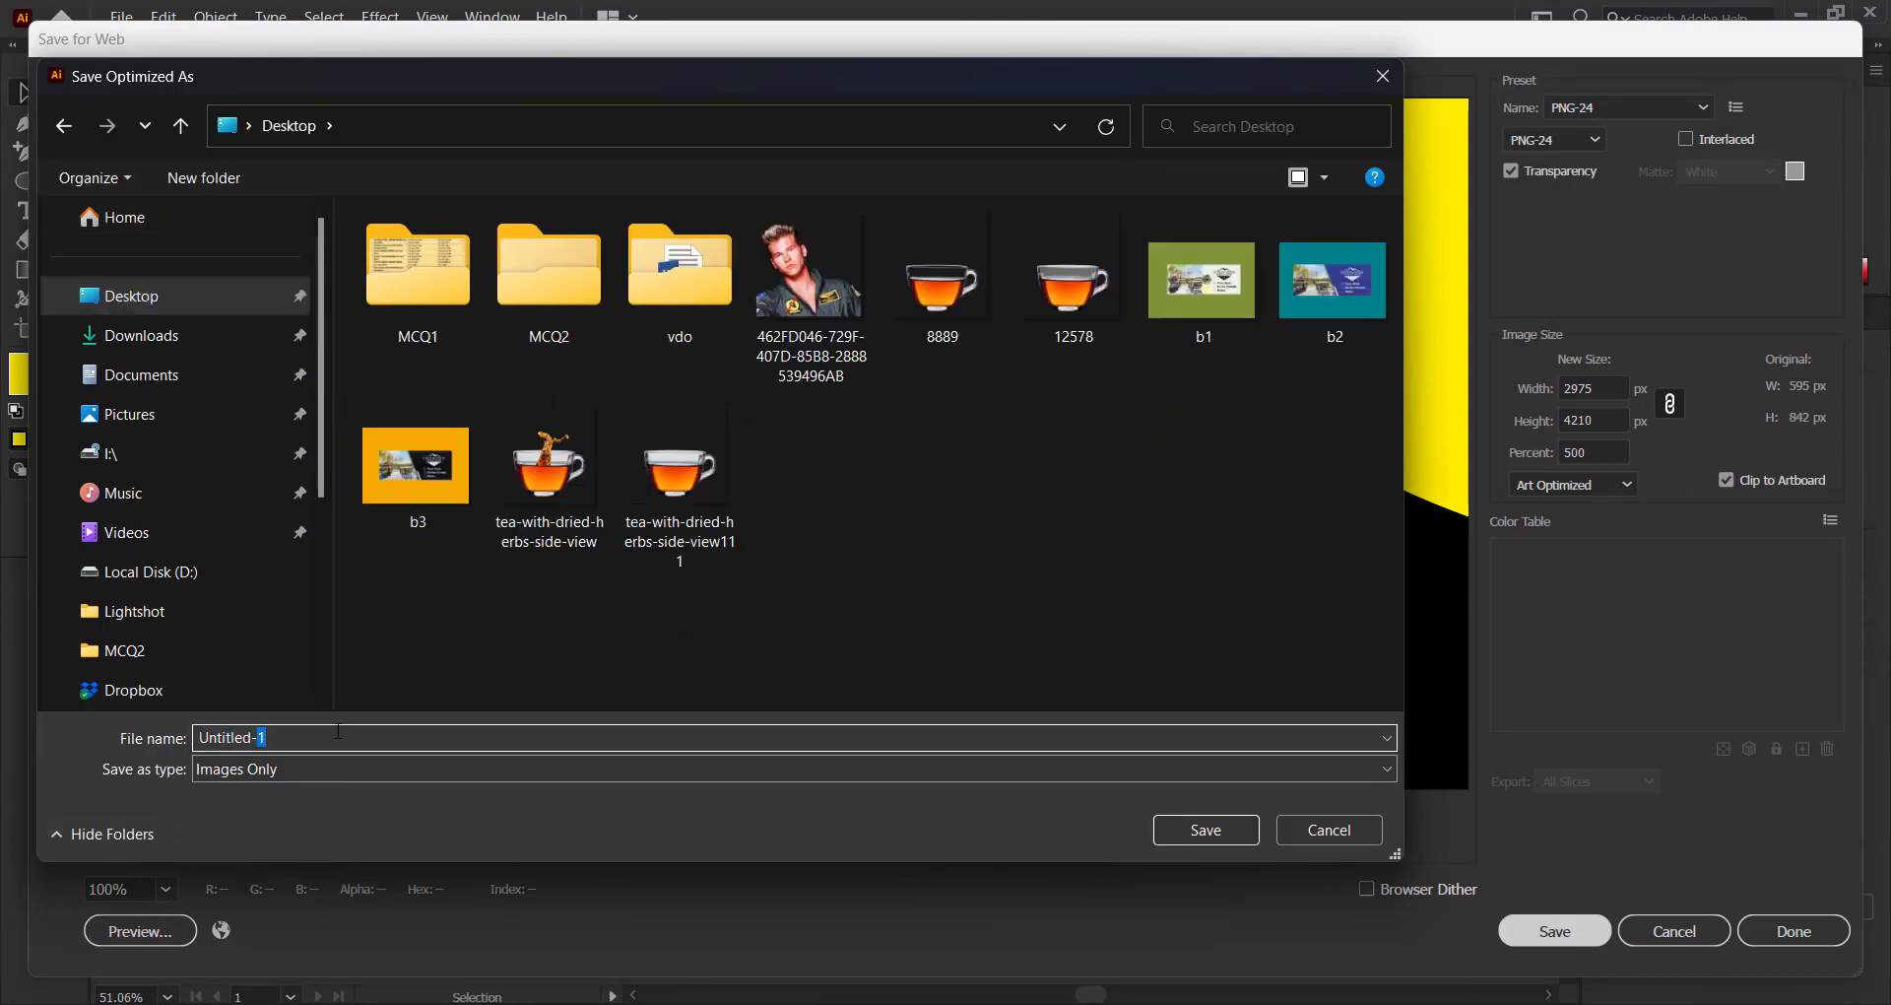
click(338, 731)
text(pnglogo)
key(Delete)
key(Delete)
click(1222, 830)
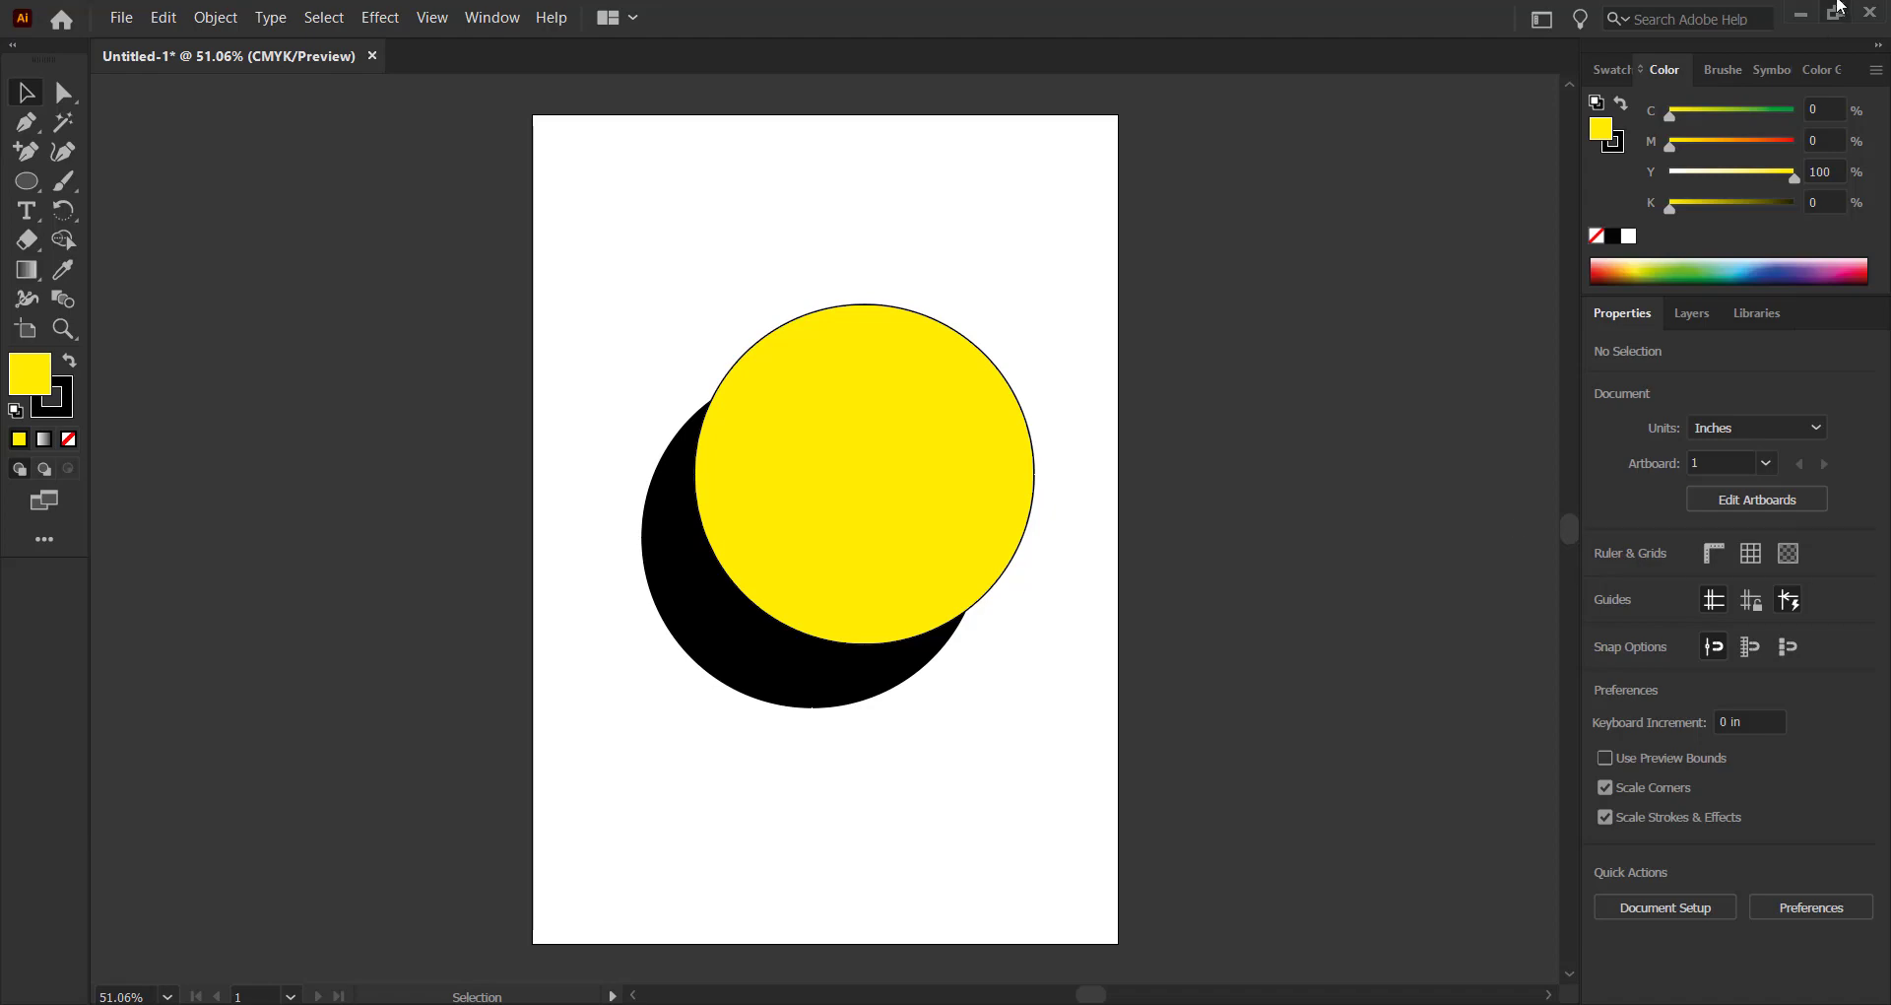
Examine the exported logo.png from the desktop in the image viewer for transparency and sharpness, and return to Illustrator
click(1801, 15)
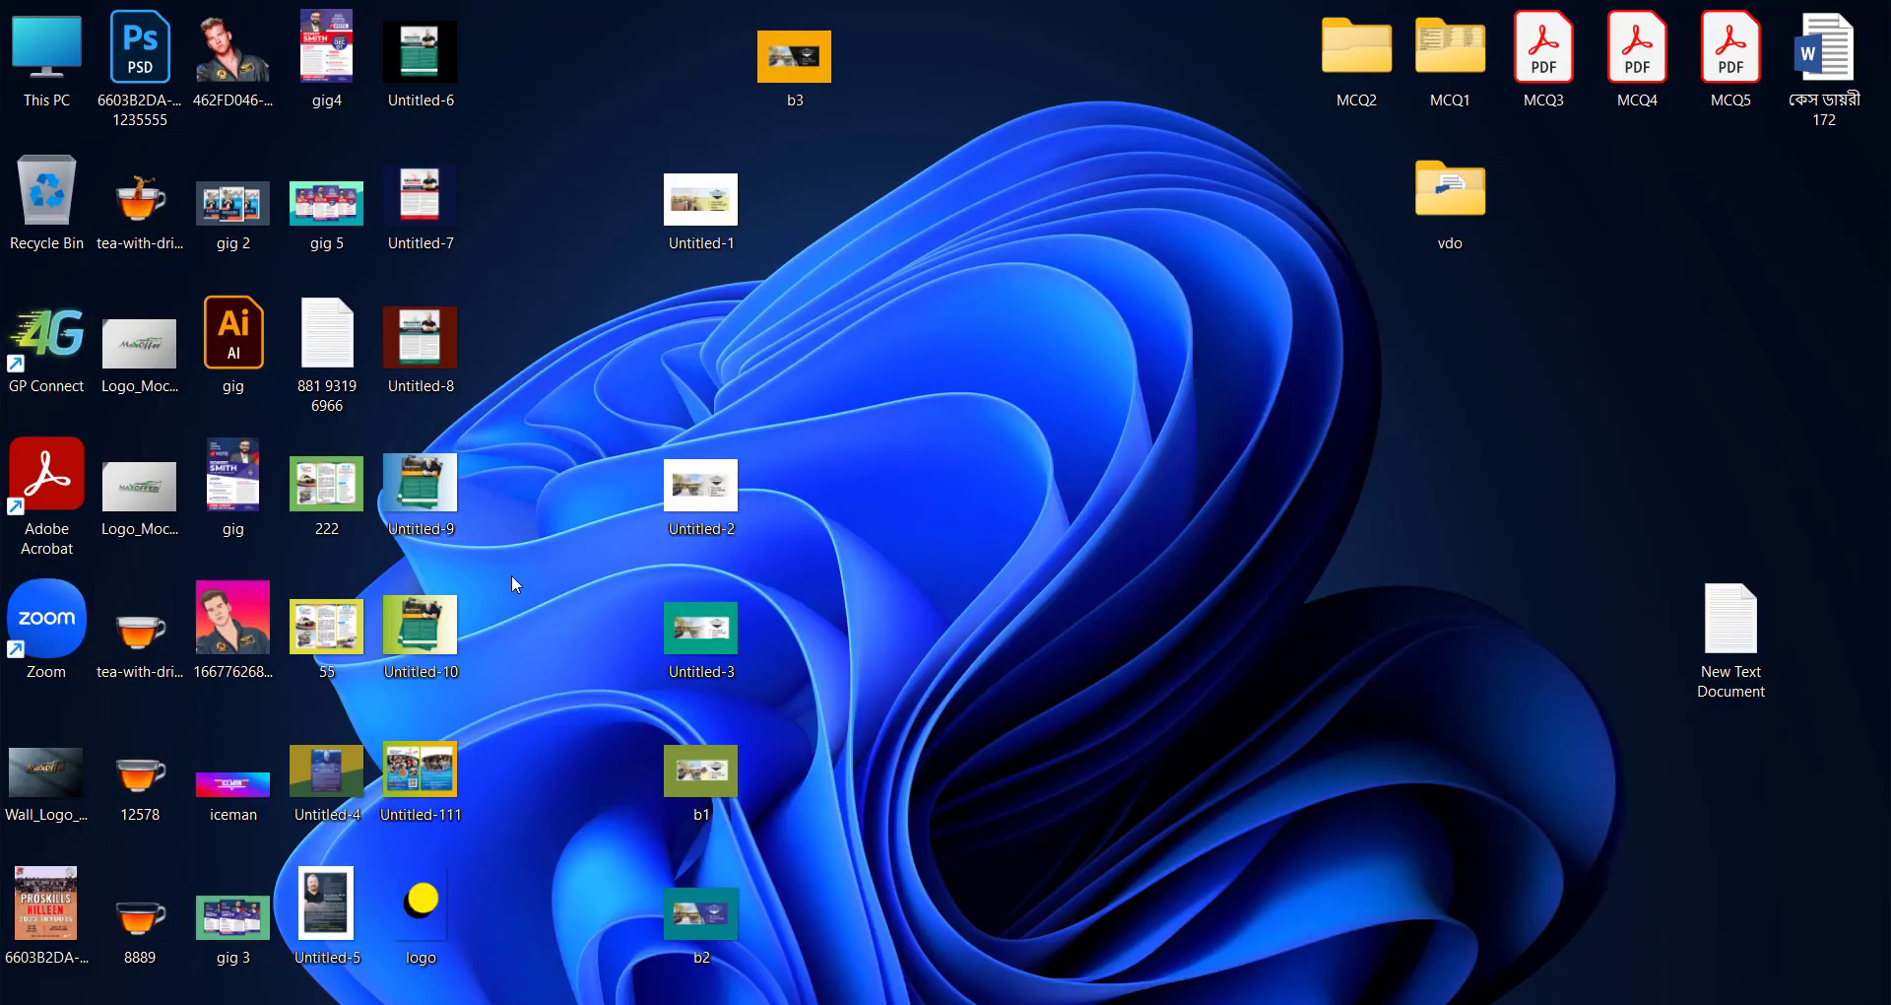
double_click(440, 916)
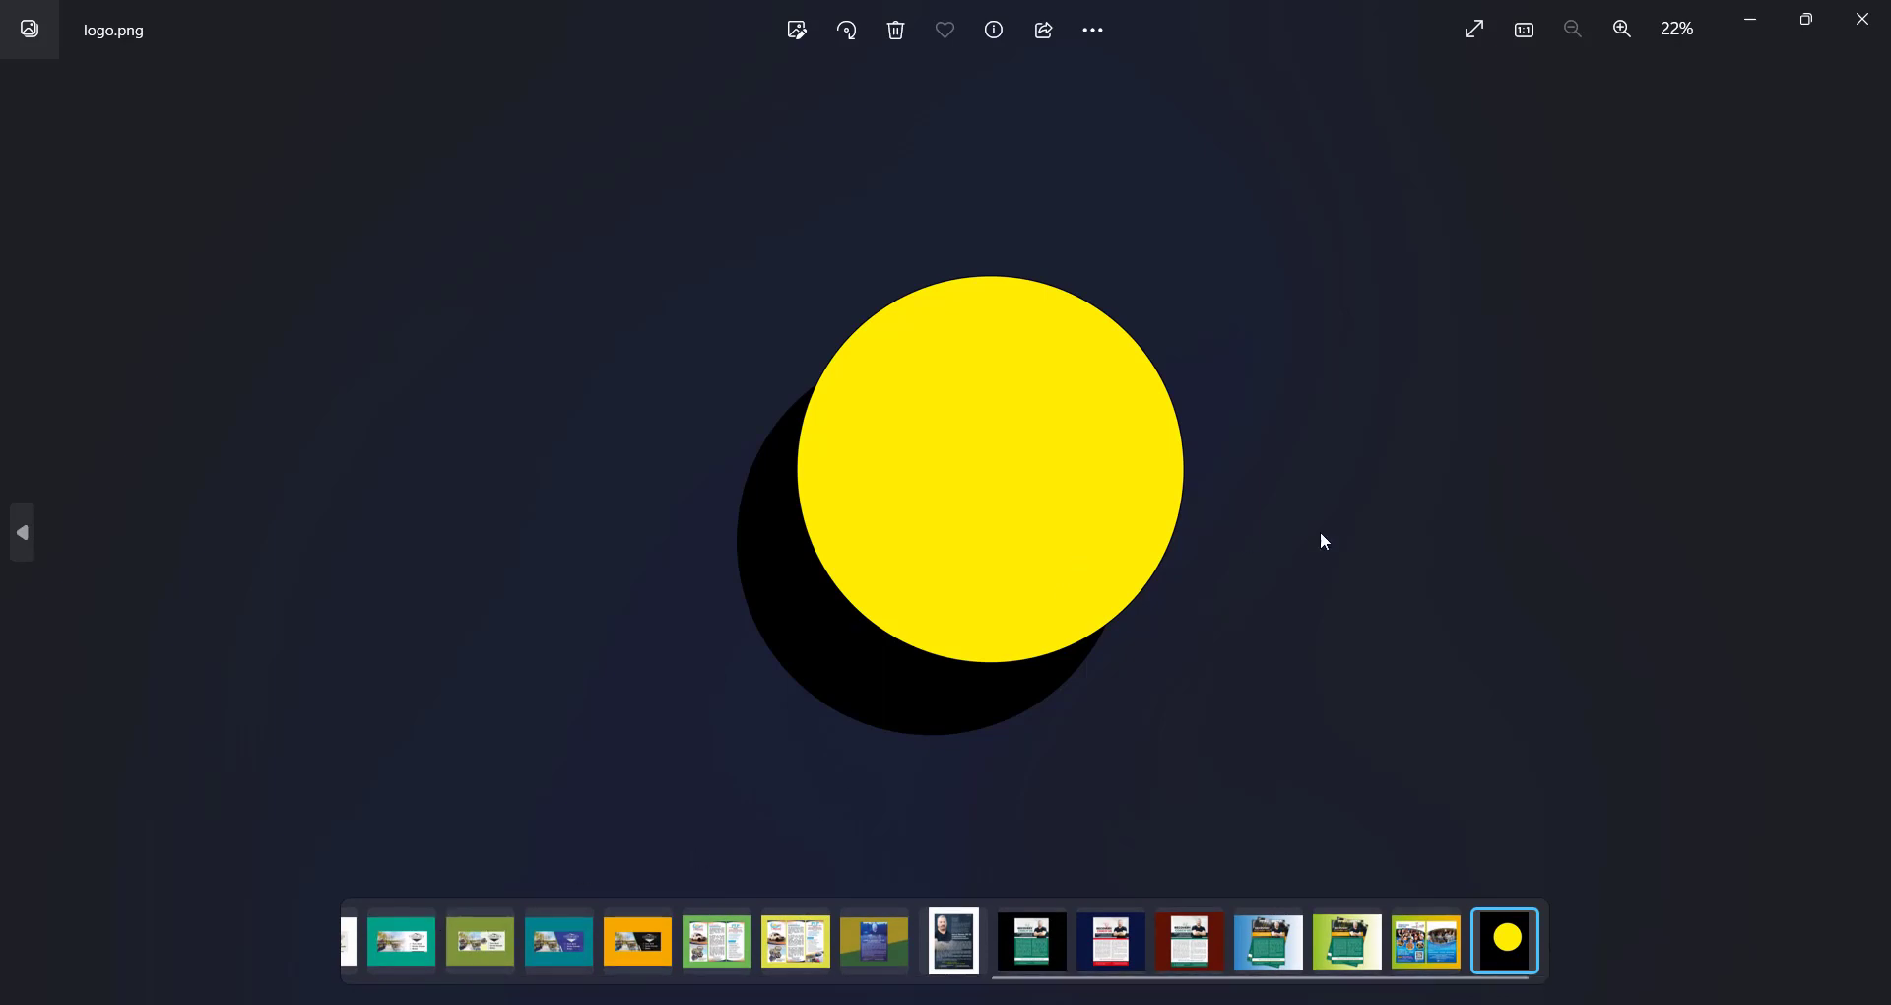
scroll(924, 528, up, 2)
scroll(921, 529, up, 2)
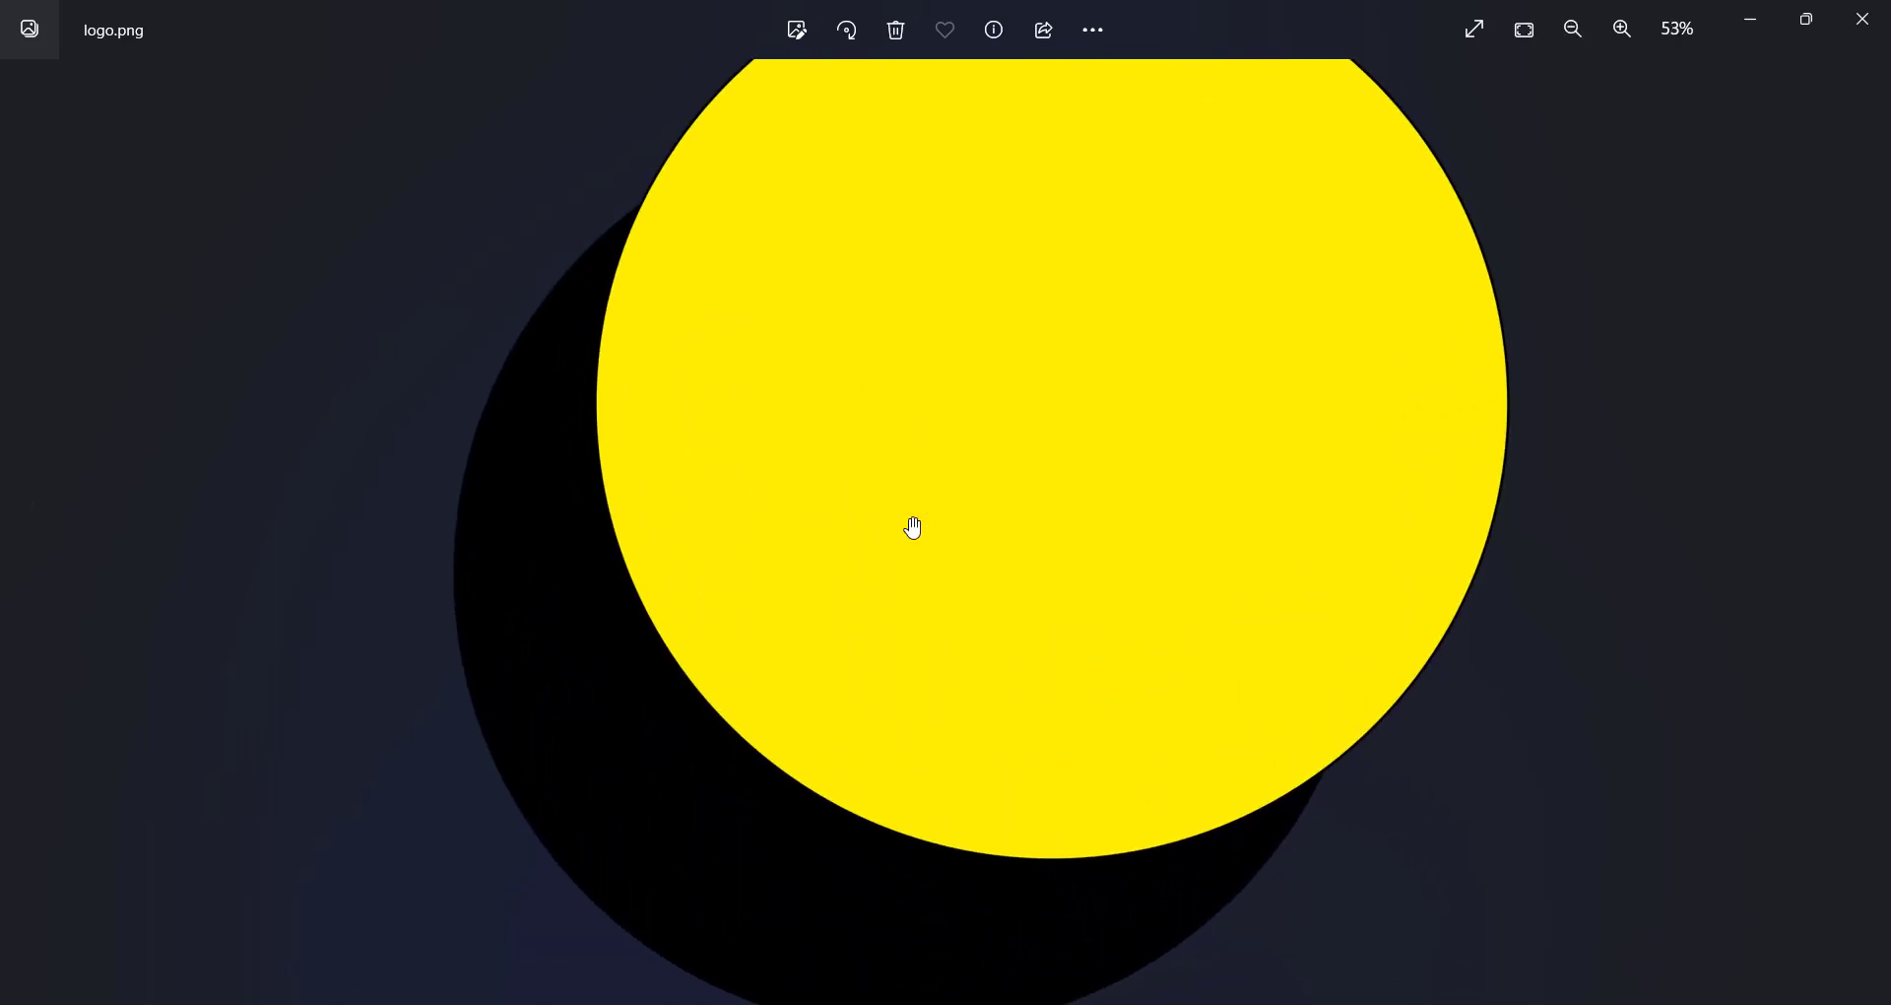
scroll(913, 528, down, 3)
scroll(913, 527, up, 2)
scroll(993, 500, down, 1)
scroll(992, 500, up, 2)
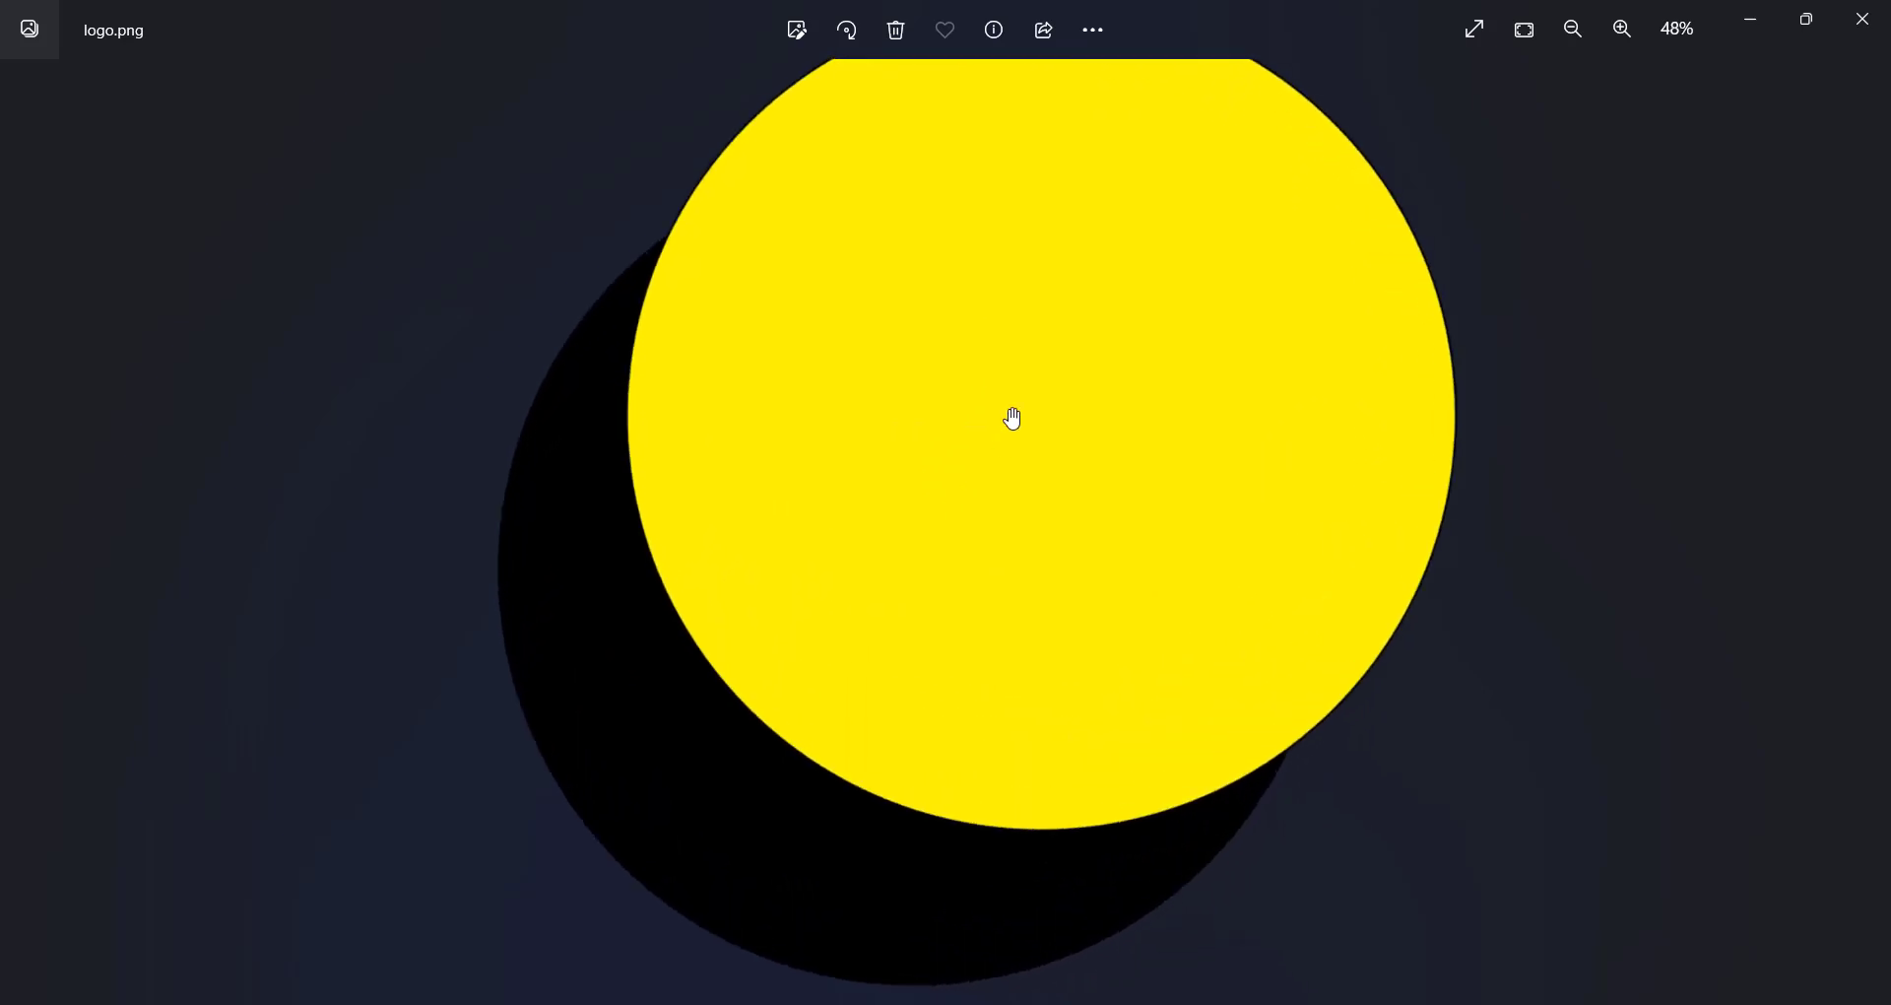
drag(1015, 357, 1023, 526)
scroll(1026, 516, up, 1)
scroll(1025, 511, up, 2)
scroll(1026, 512, down, 5)
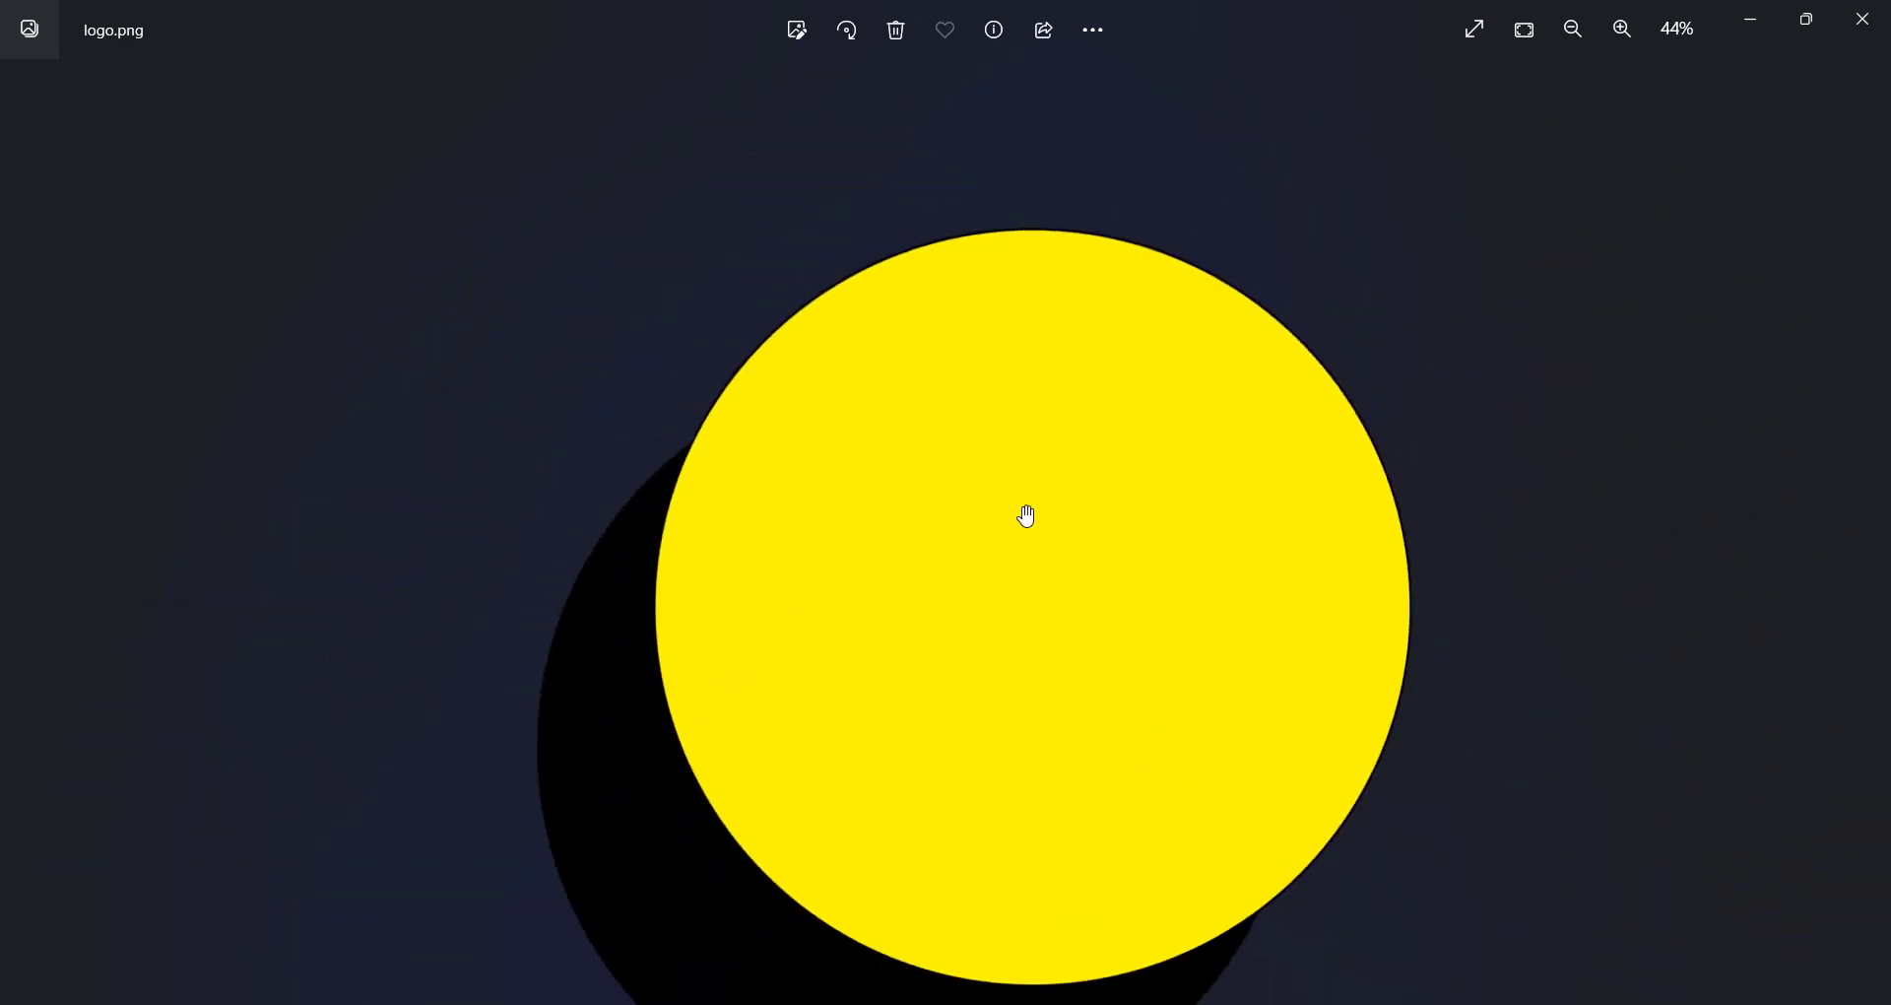
scroll(1084, 679, up, 3)
click(1862, 18)
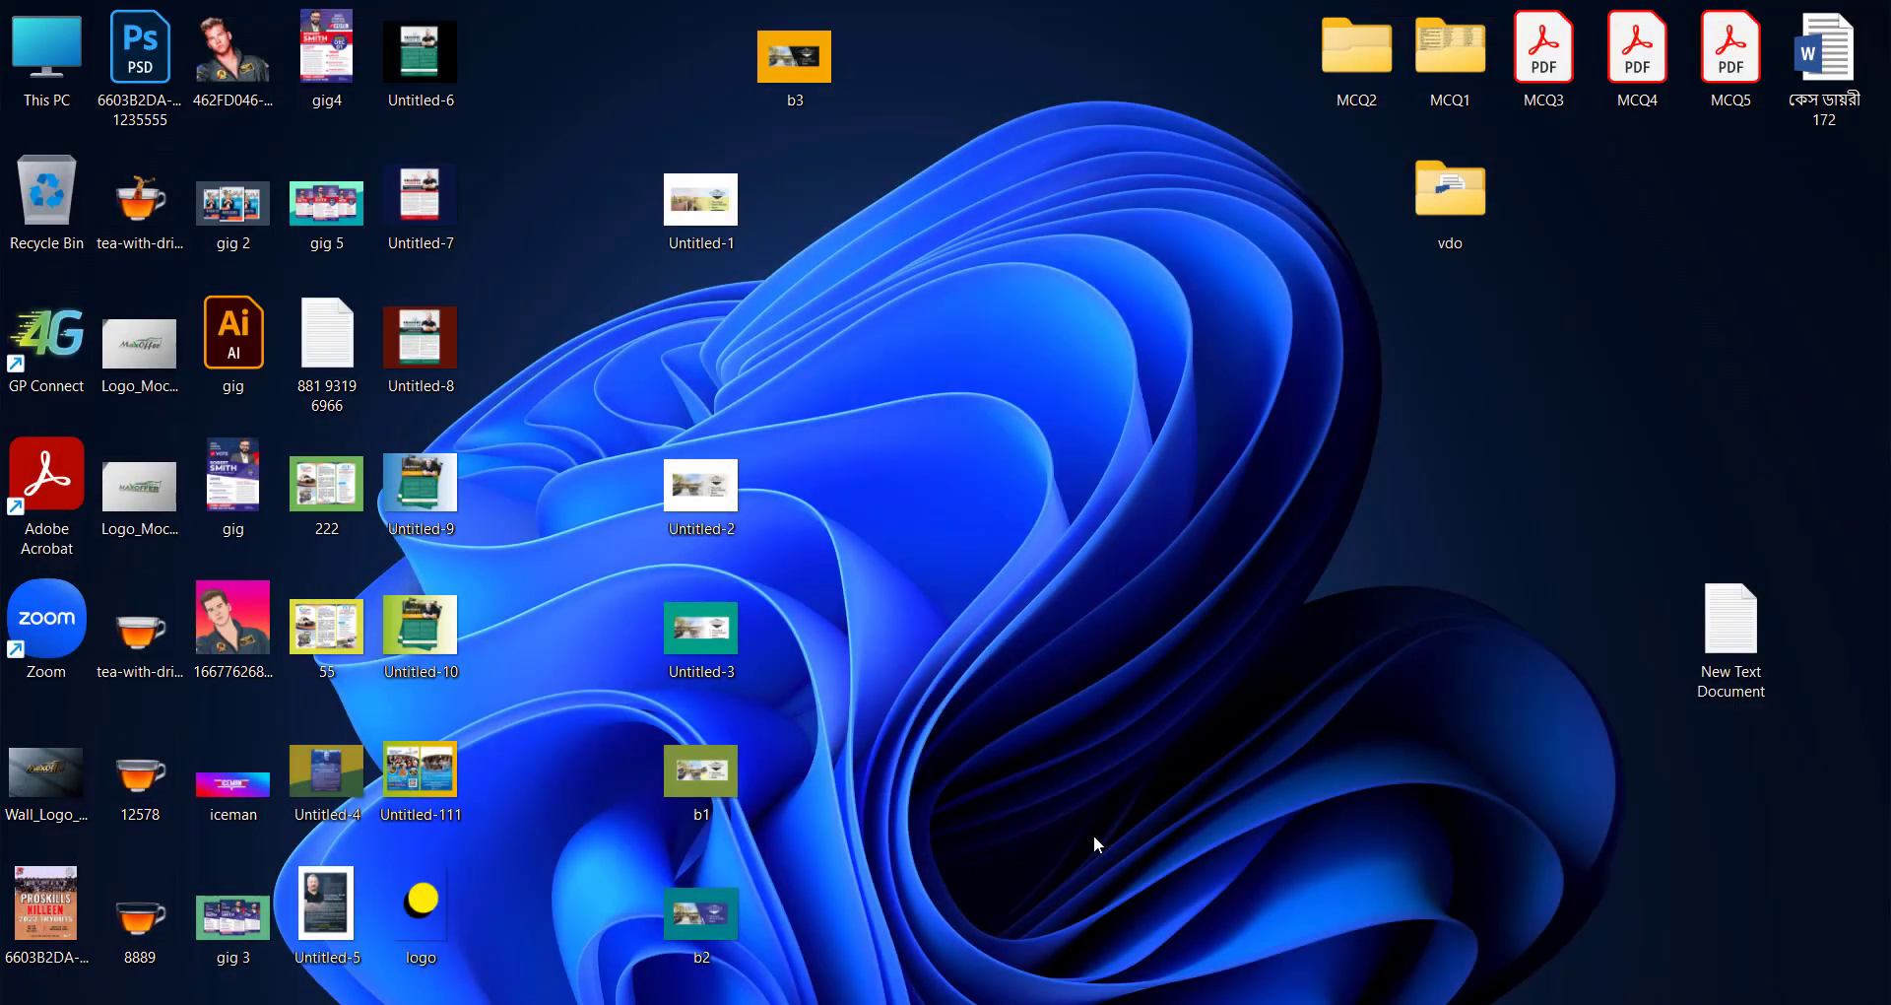
click(995, 1003)
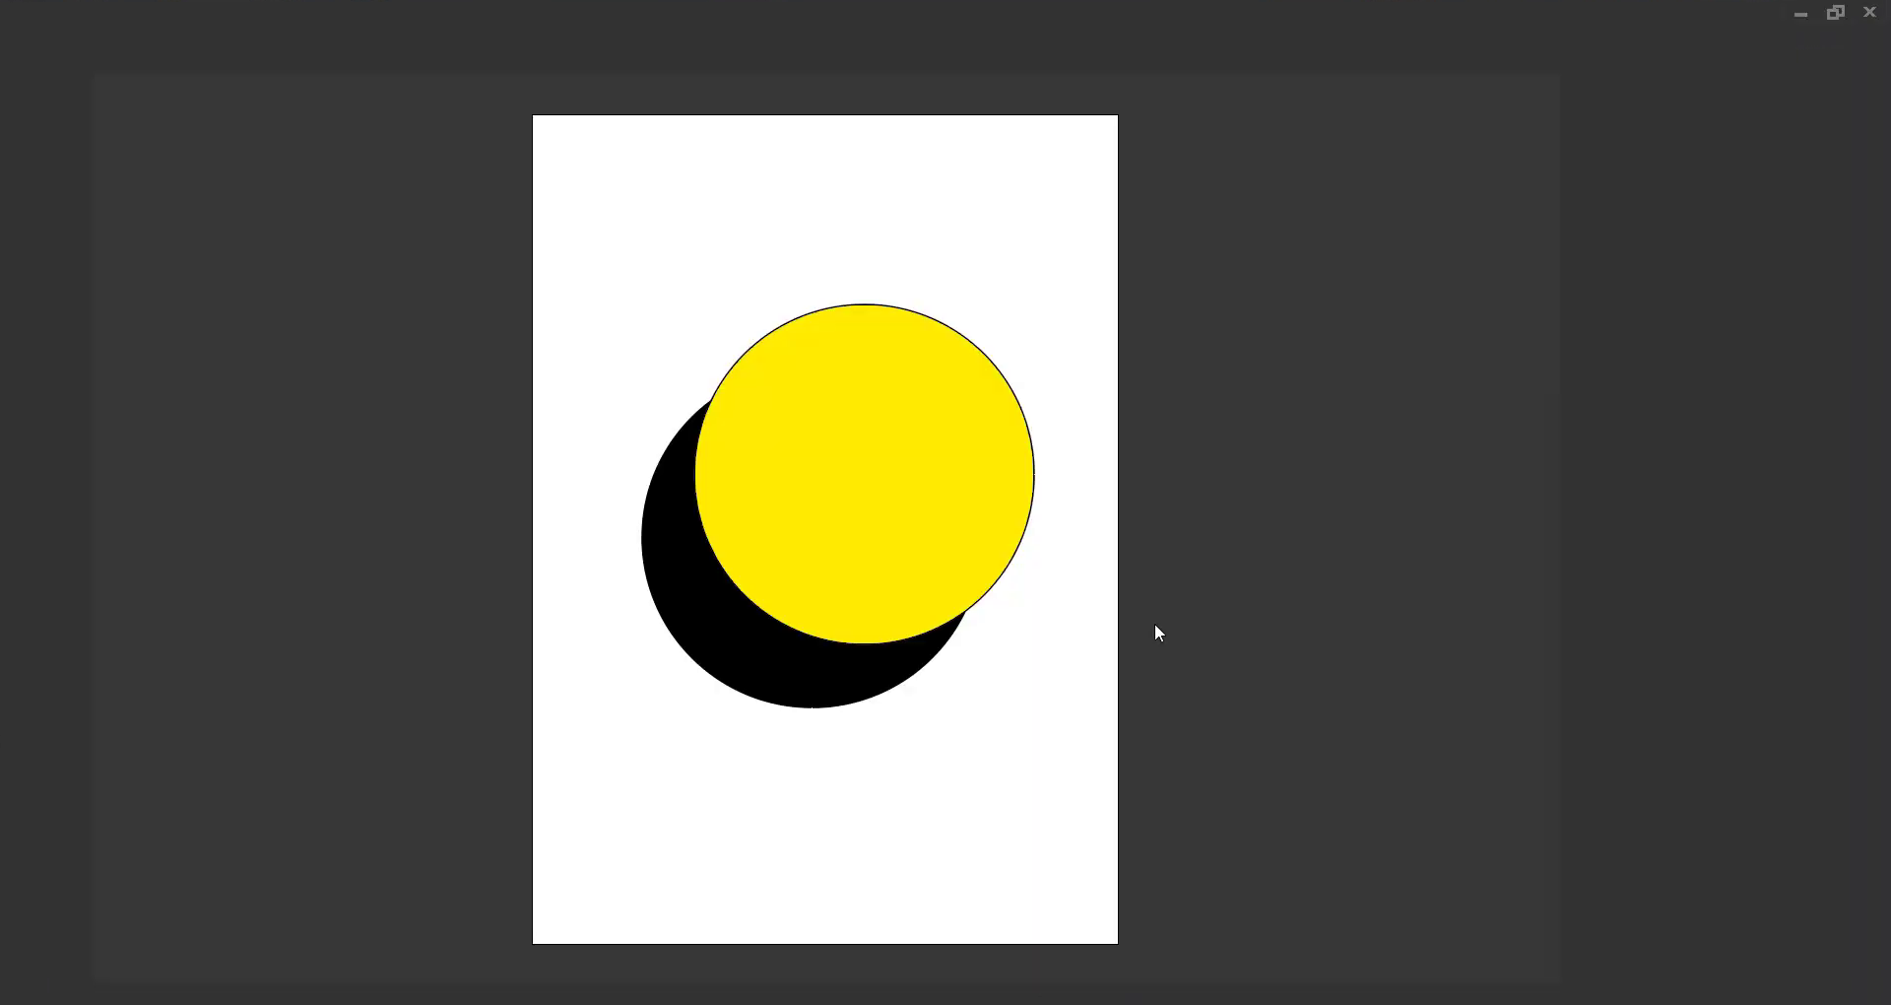
key(space)
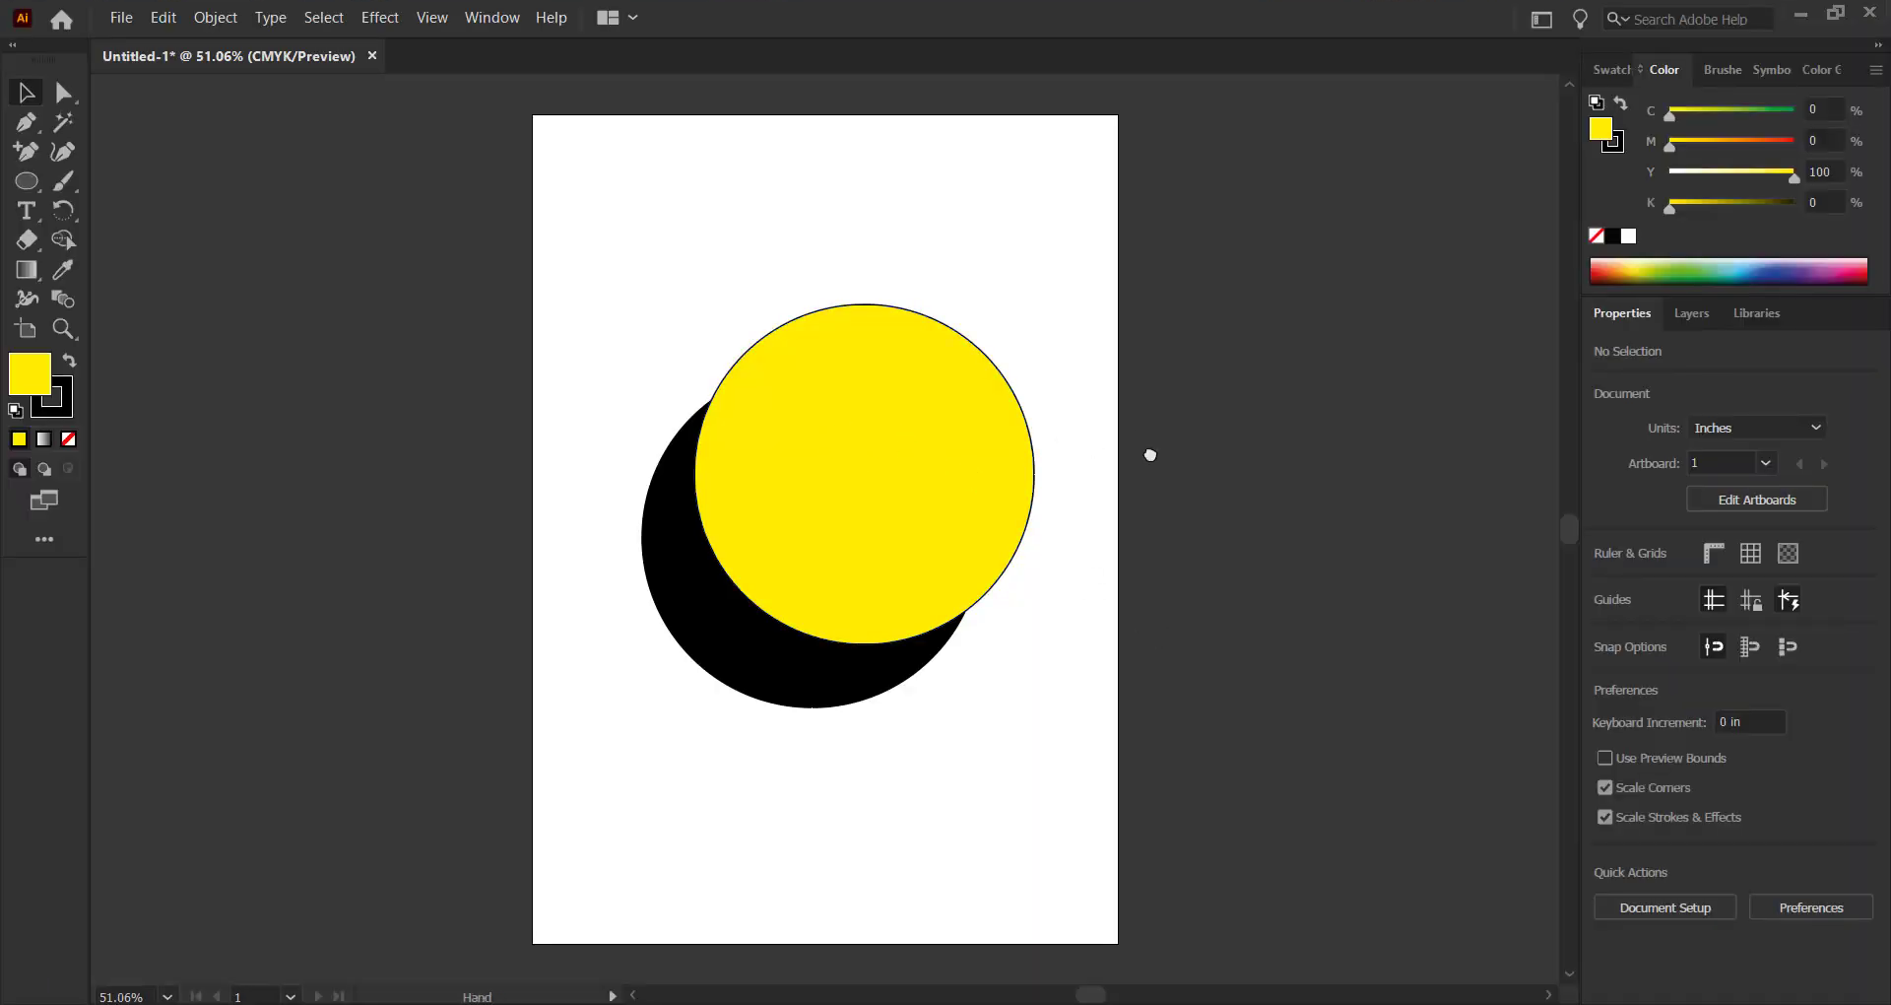
drag(1087, 458, 591, 470)
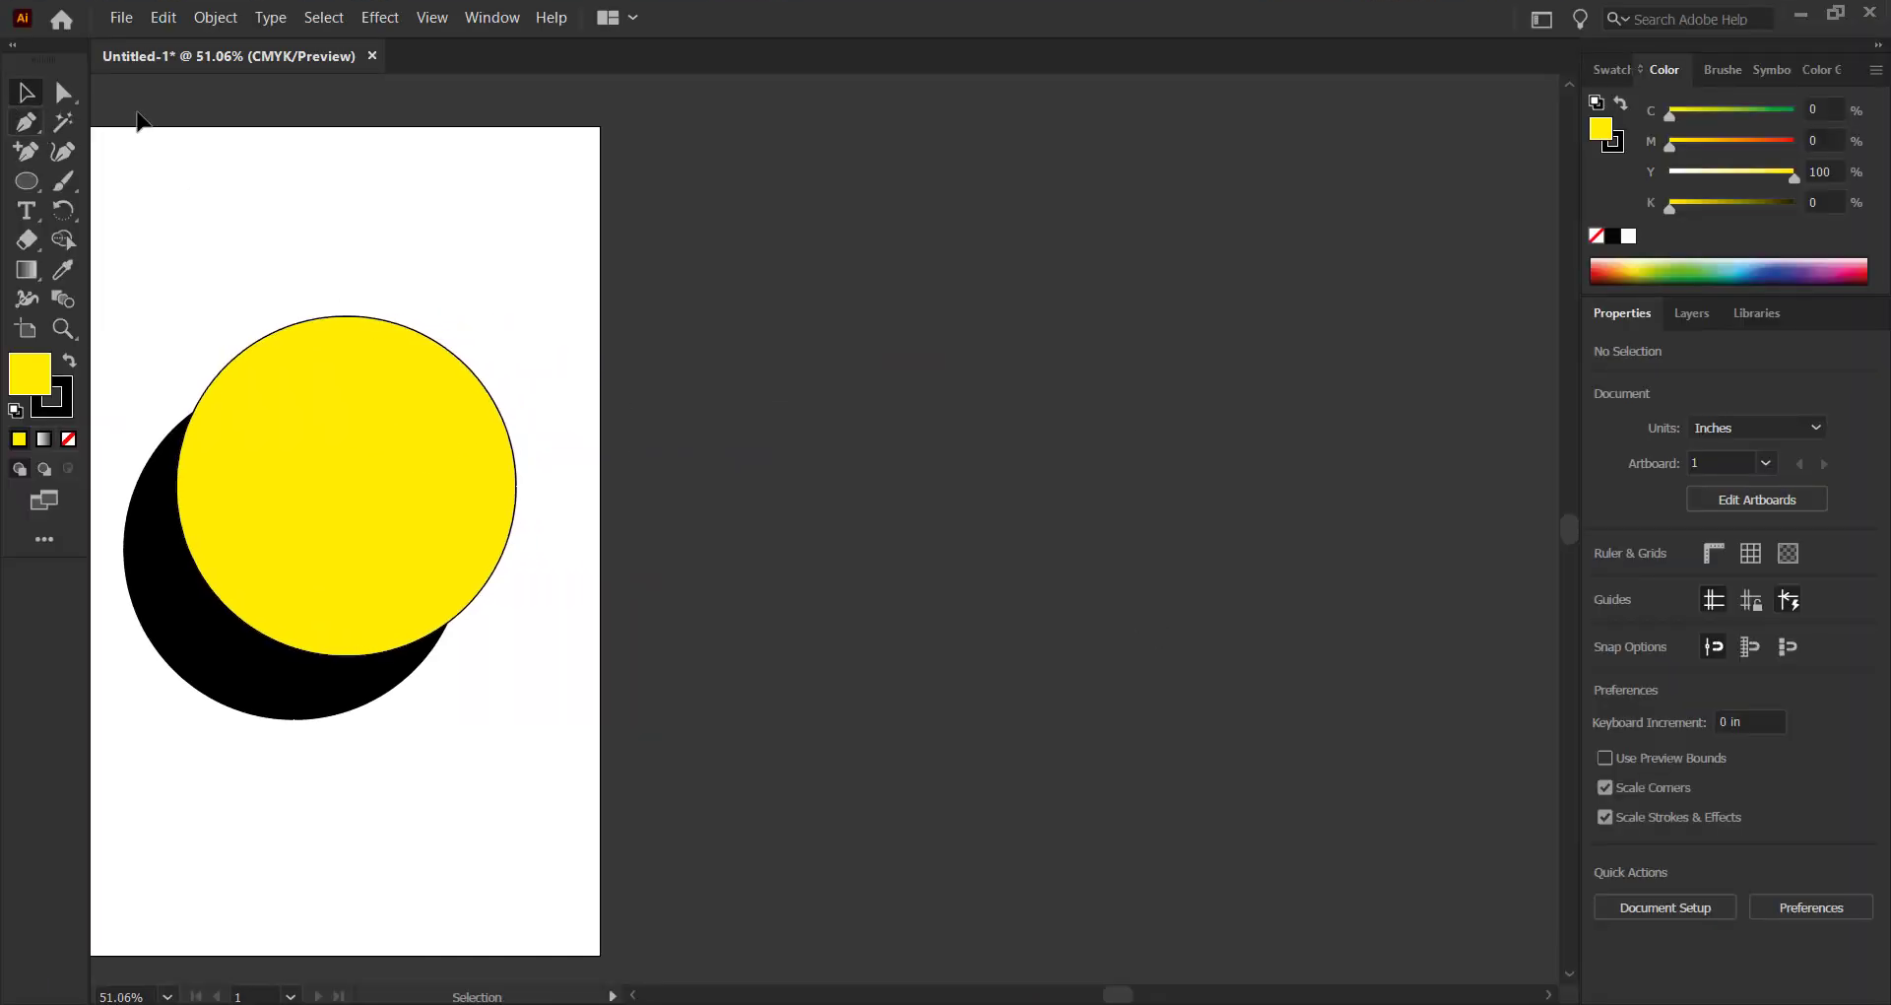
drag(26, 182, 118, 207)
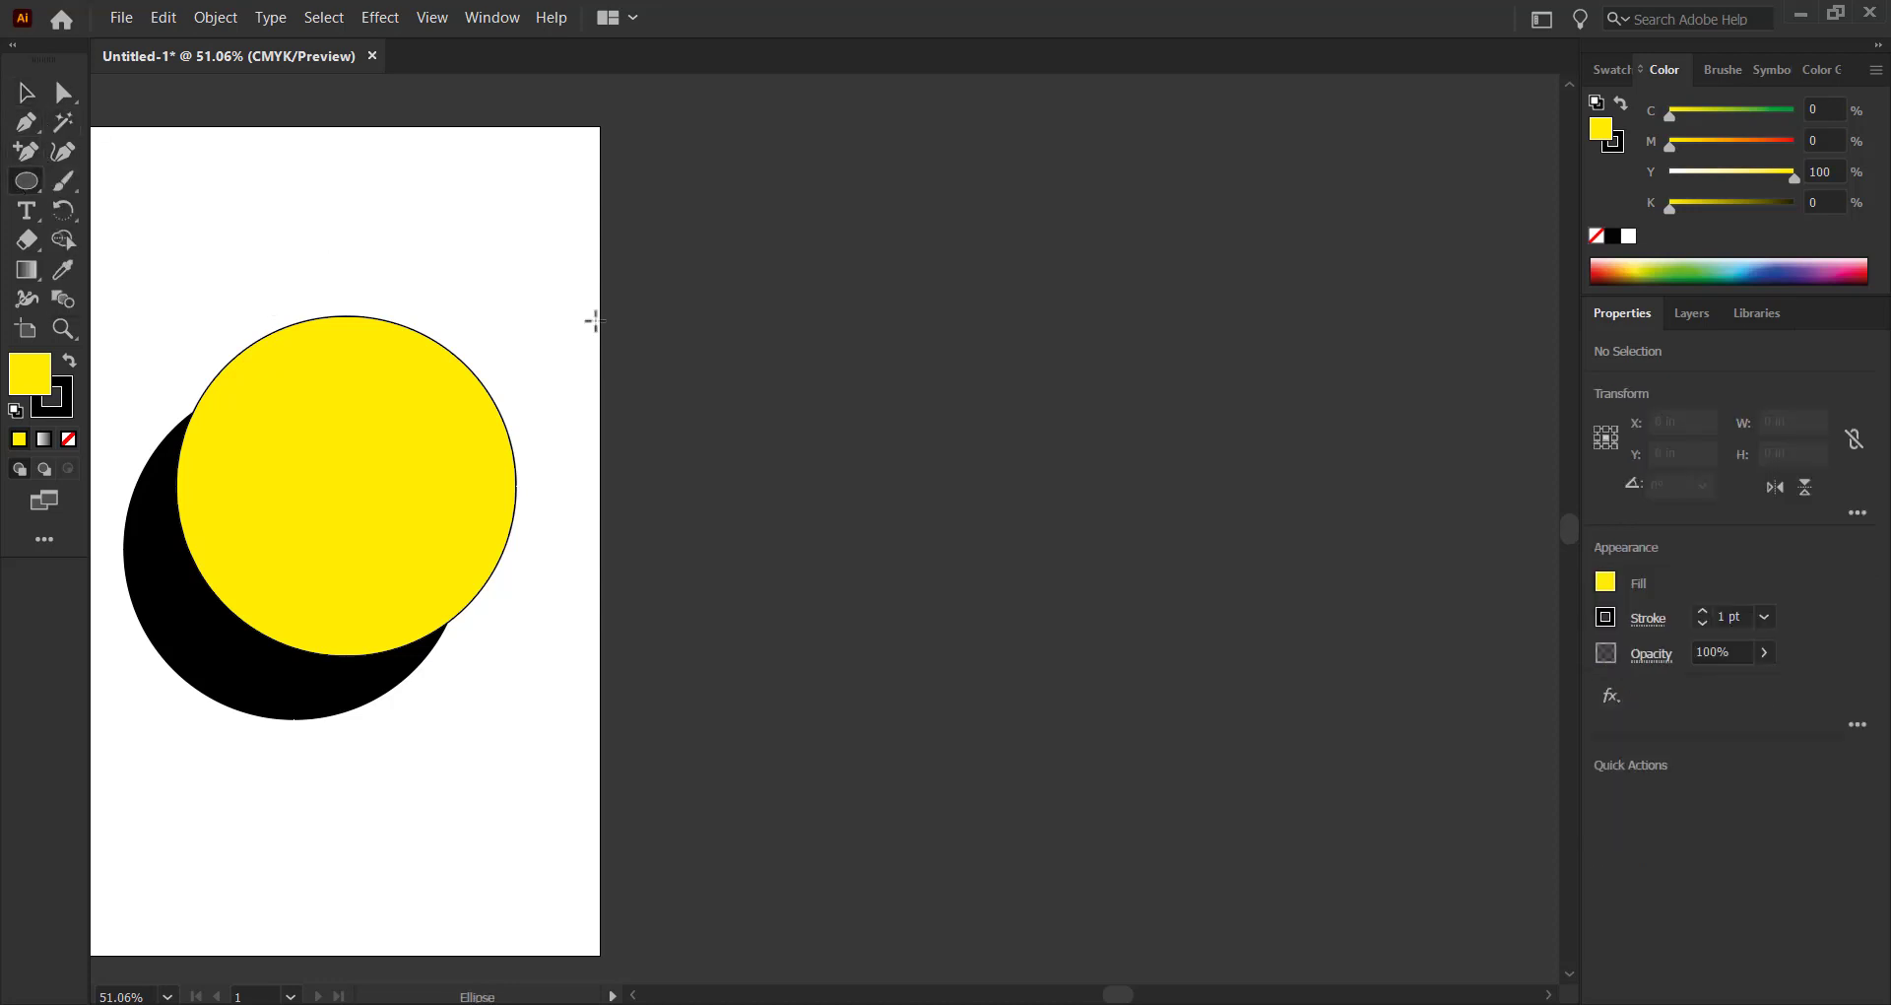
click(564, 405)
text(6)
click(994, 563)
key(v)
Delete both the yellow and the black circle from the artboard
drag(556, 591, 1081, 587)
drag(1195, 689, 688, 434)
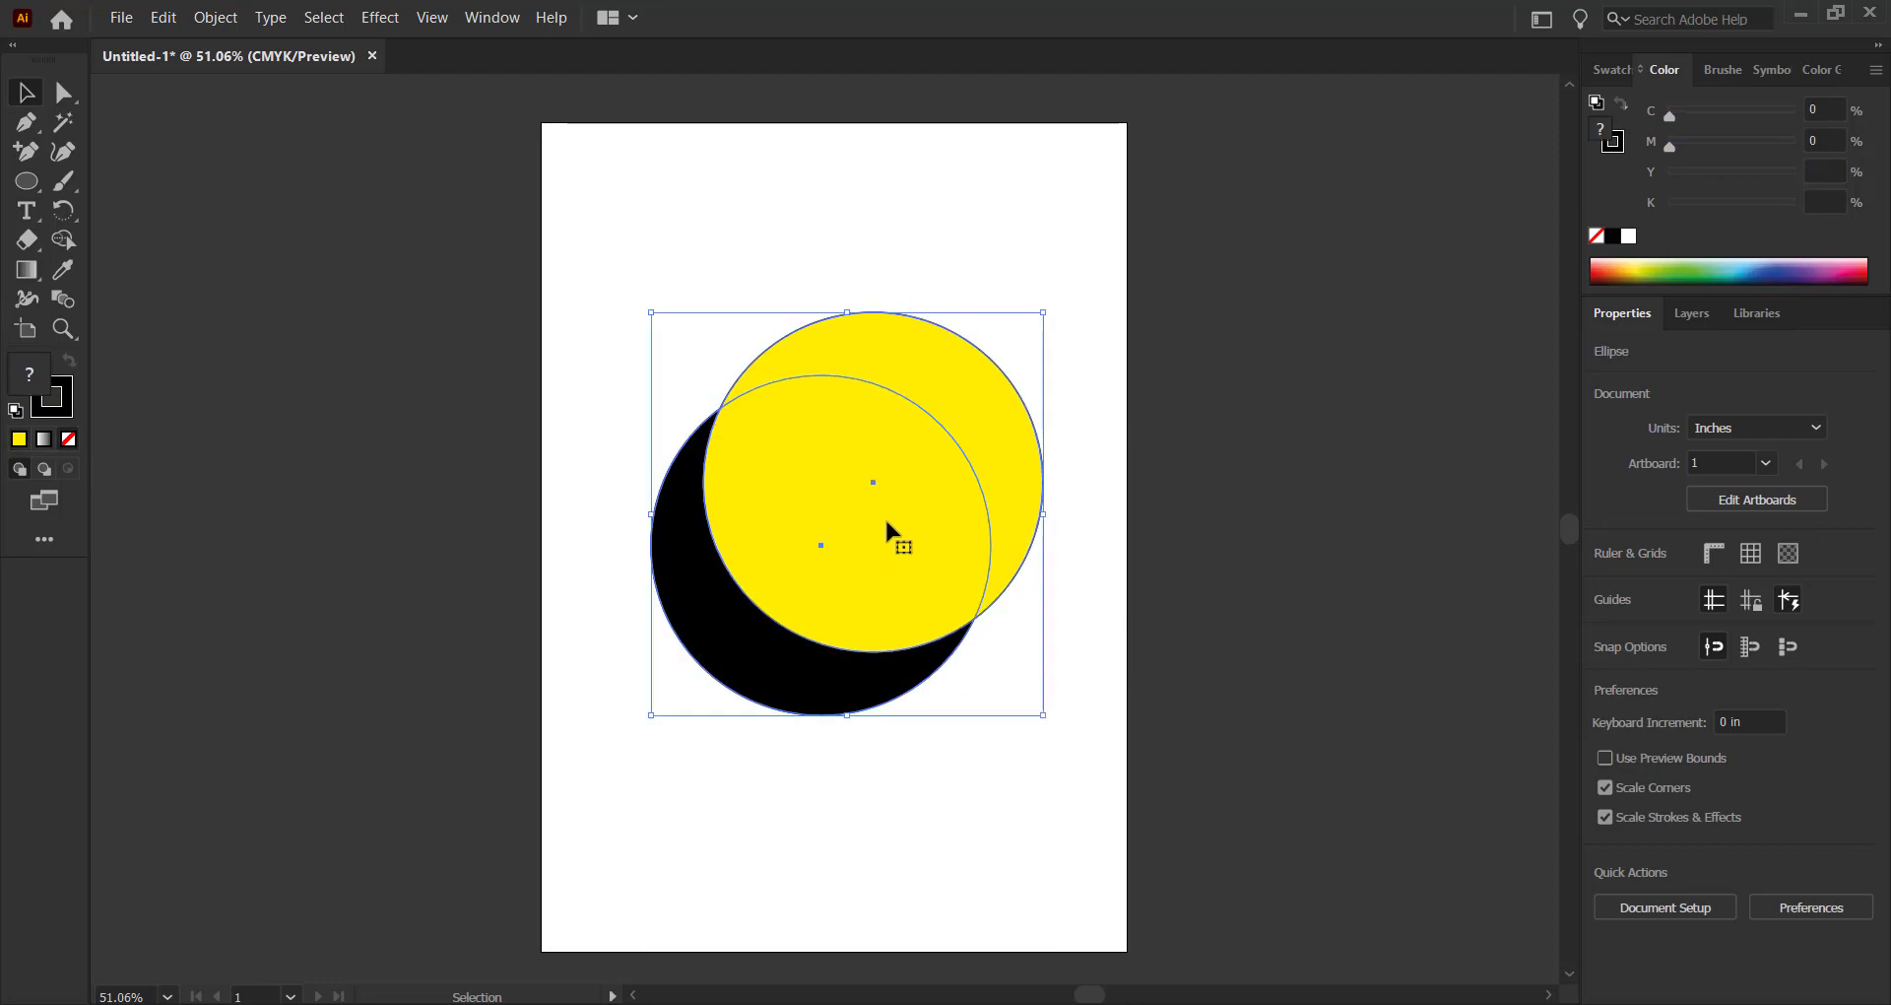
key(Delete)
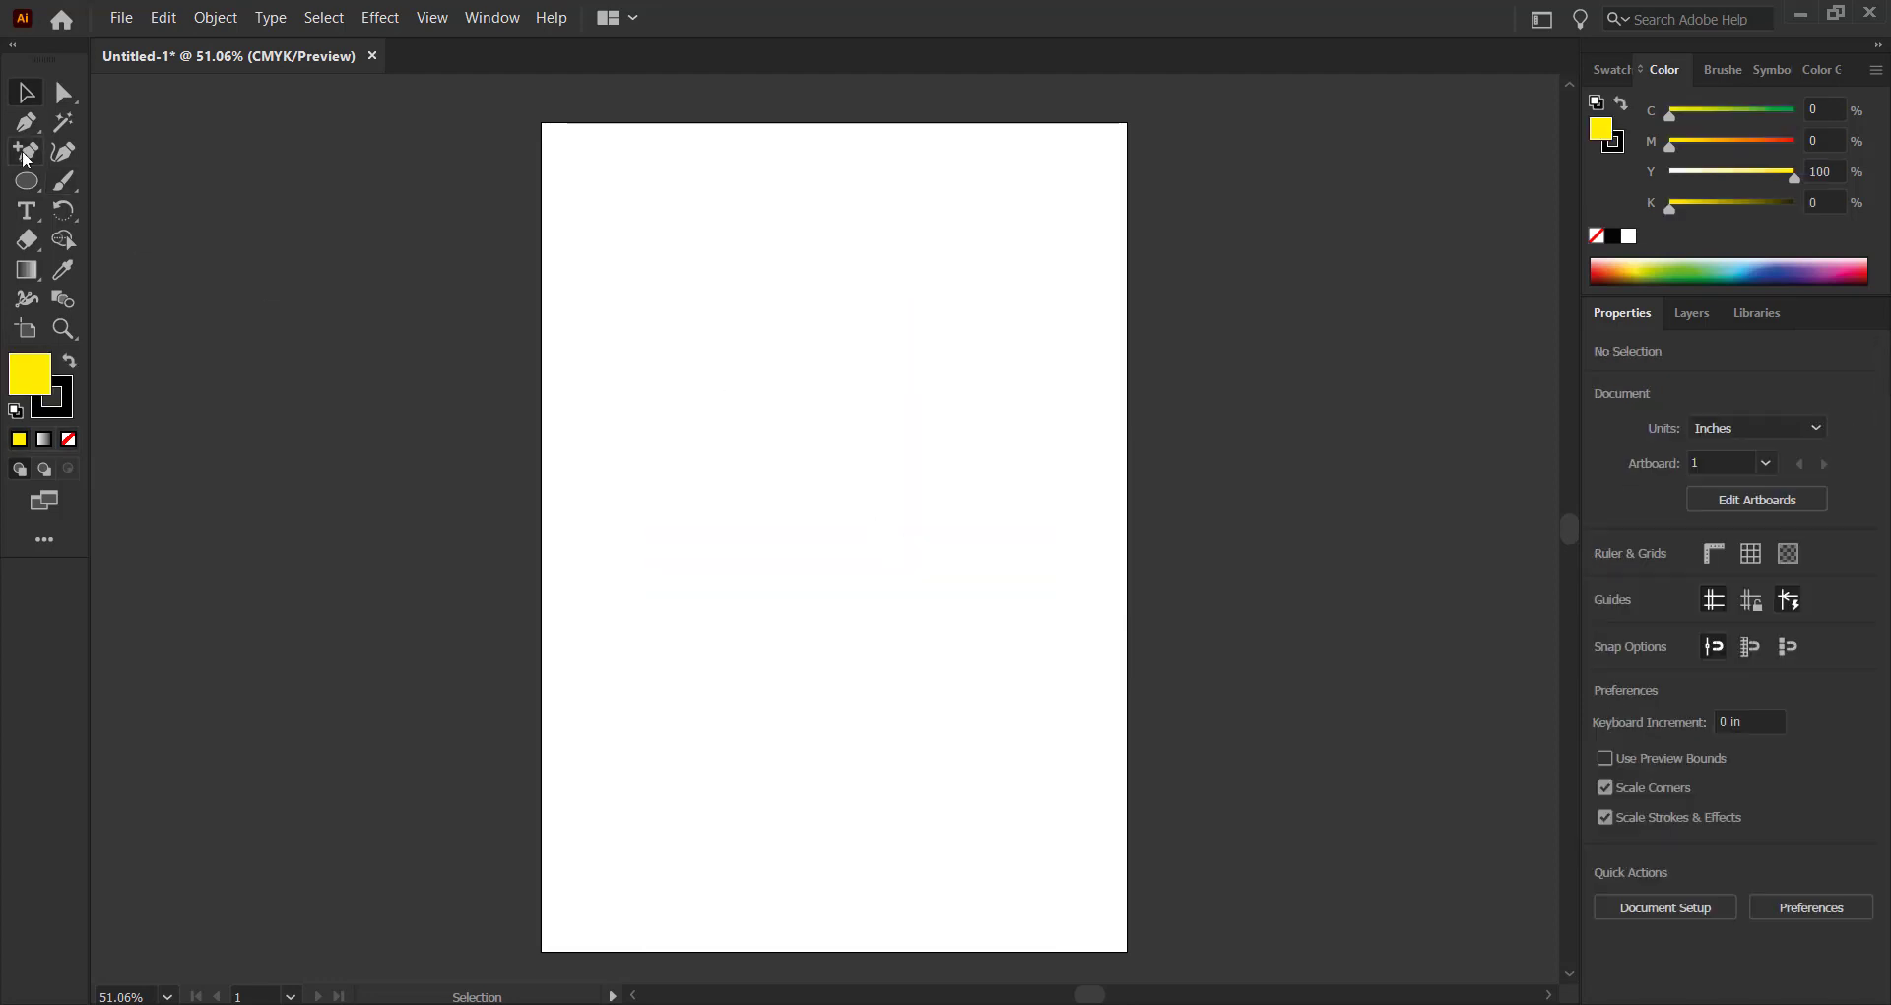
Draw a rectangle about 9.26 in wide and 13.46 in high that covers the whole artboard
click(27, 181)
click(99, 178)
mouse_move(514, 94)
mouse_down()
mouse_move(1177, 954)
mouse_move(1170, 935)
mouse_up()
key(b)
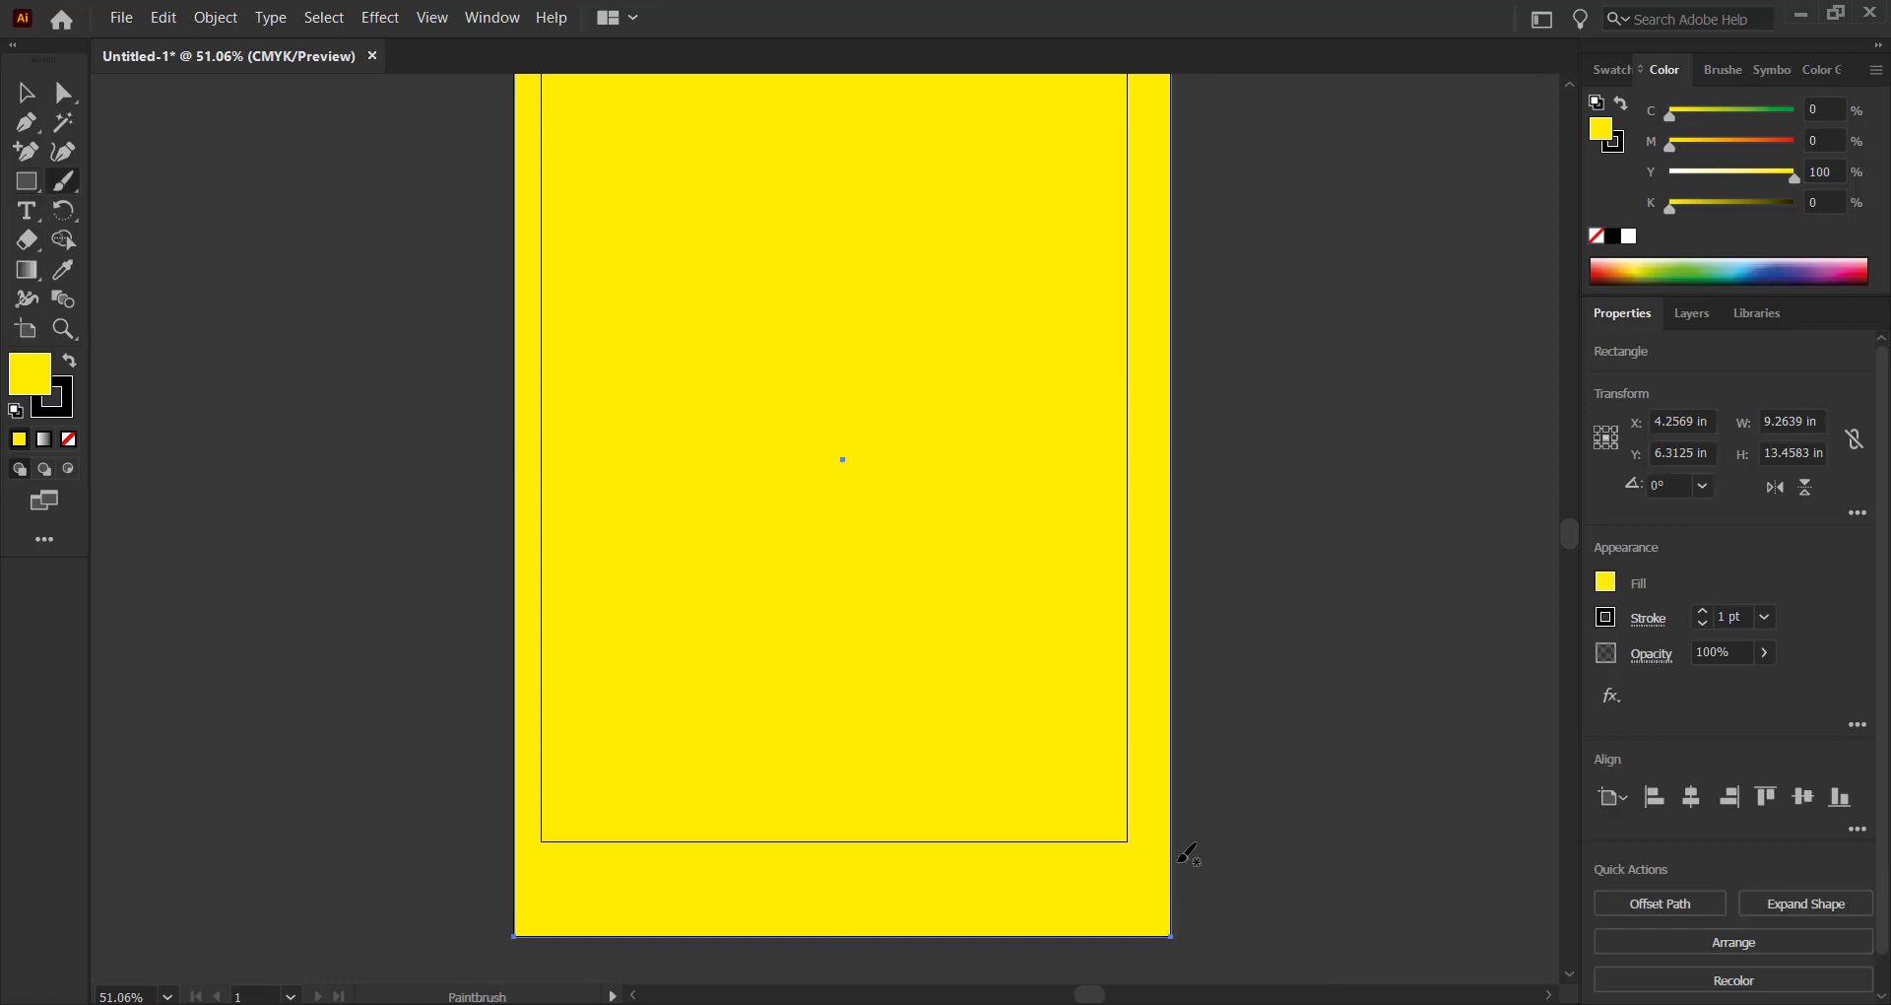
key(v)
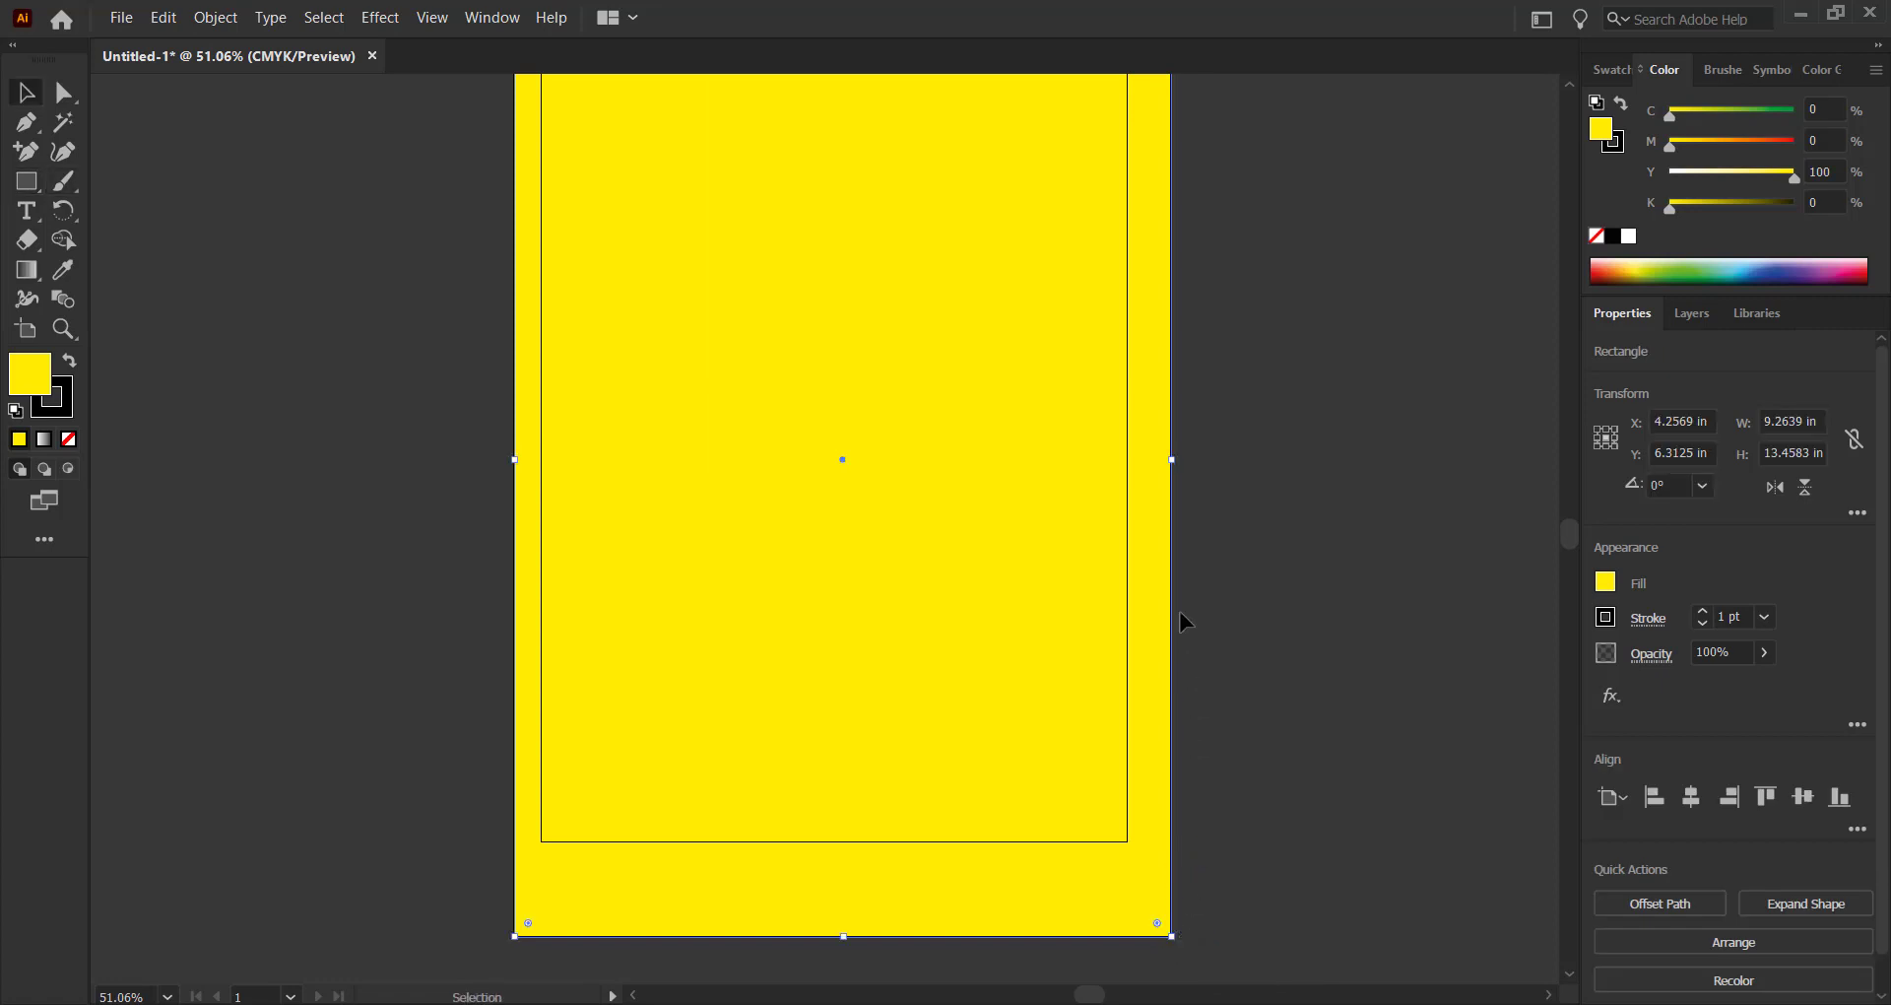
Fill the background rectangle with the blue-to-white gradient swatch and deselect it
scroll(1047, 659, up, 3)
right_click(1066, 660)
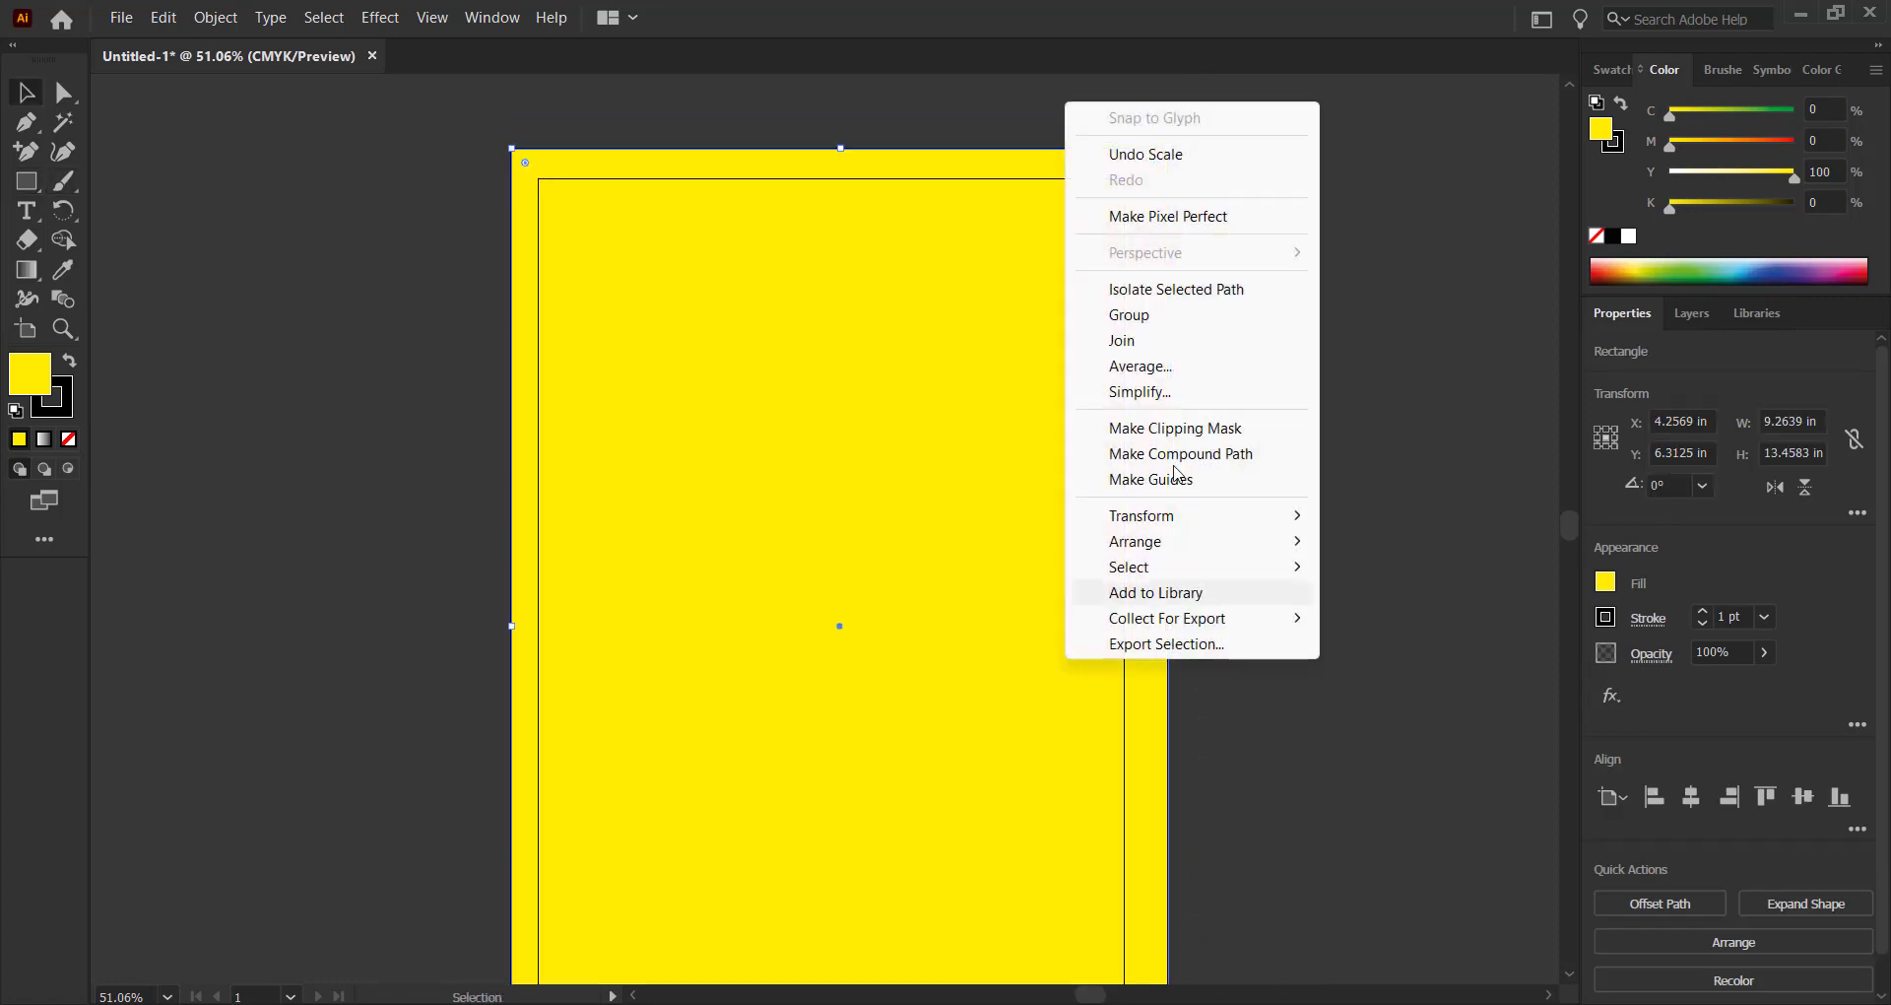
click(988, 350)
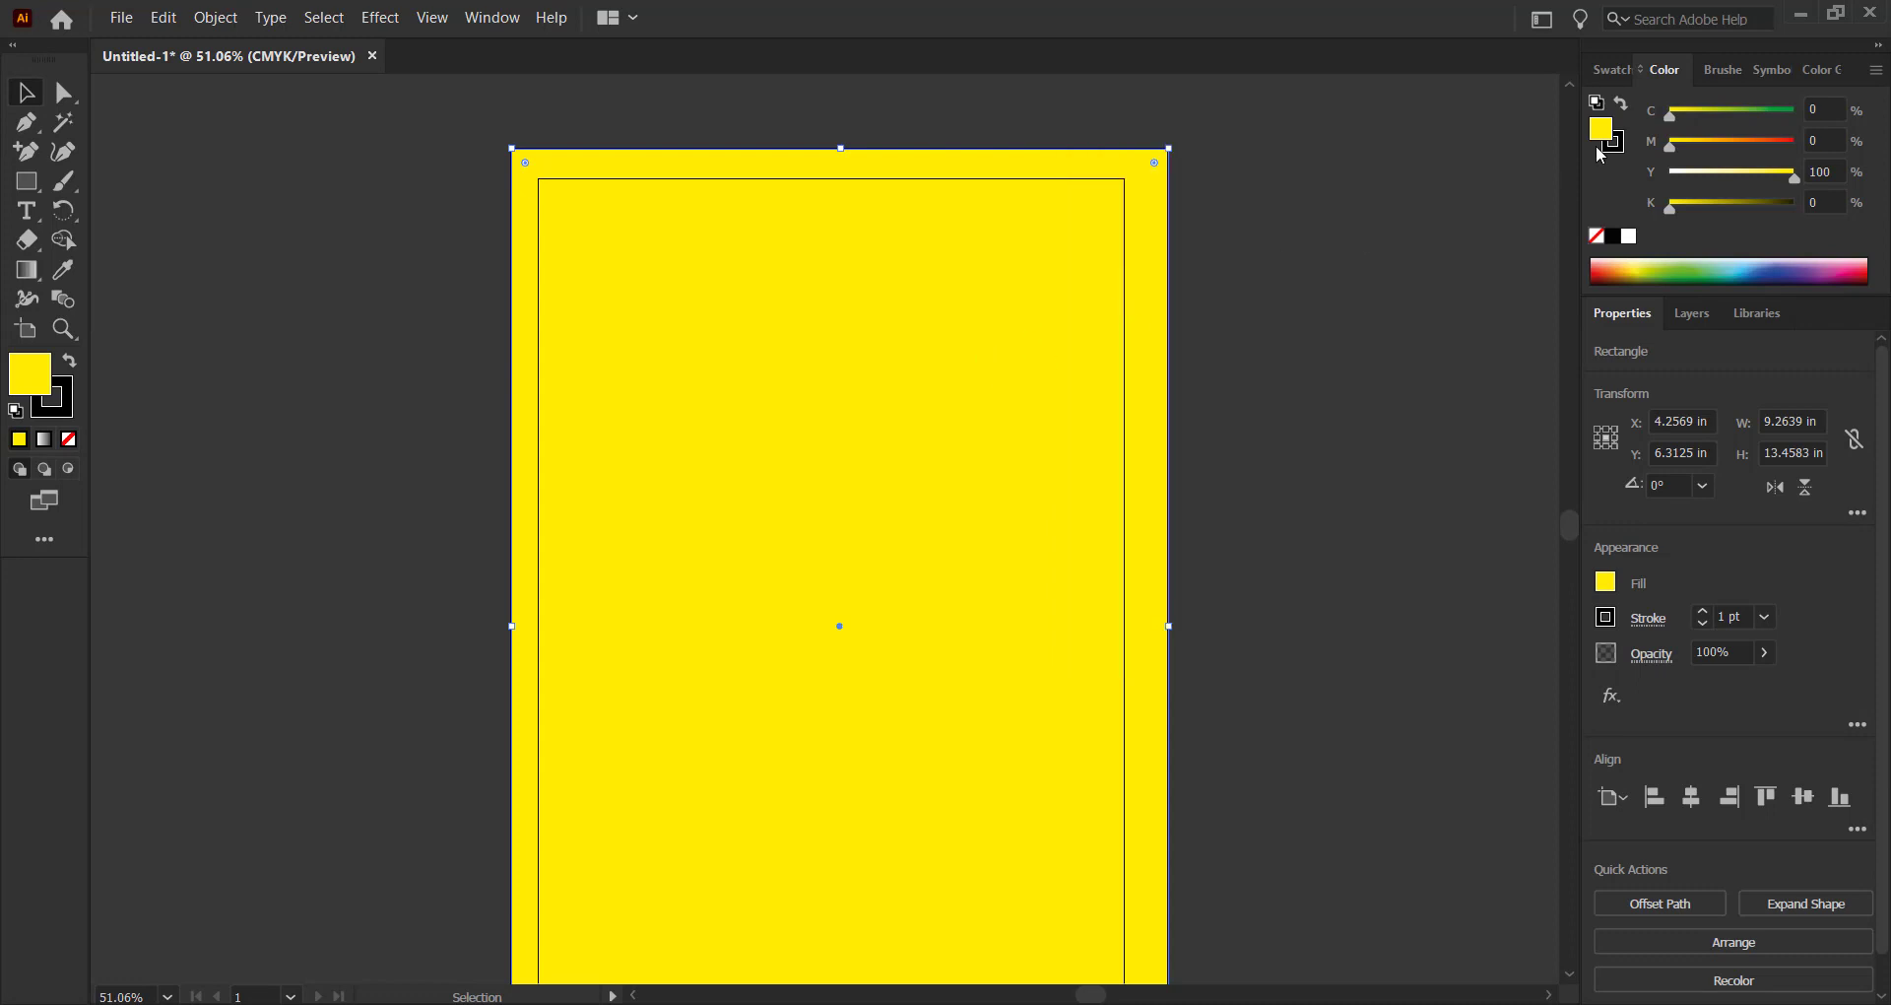
click(1607, 71)
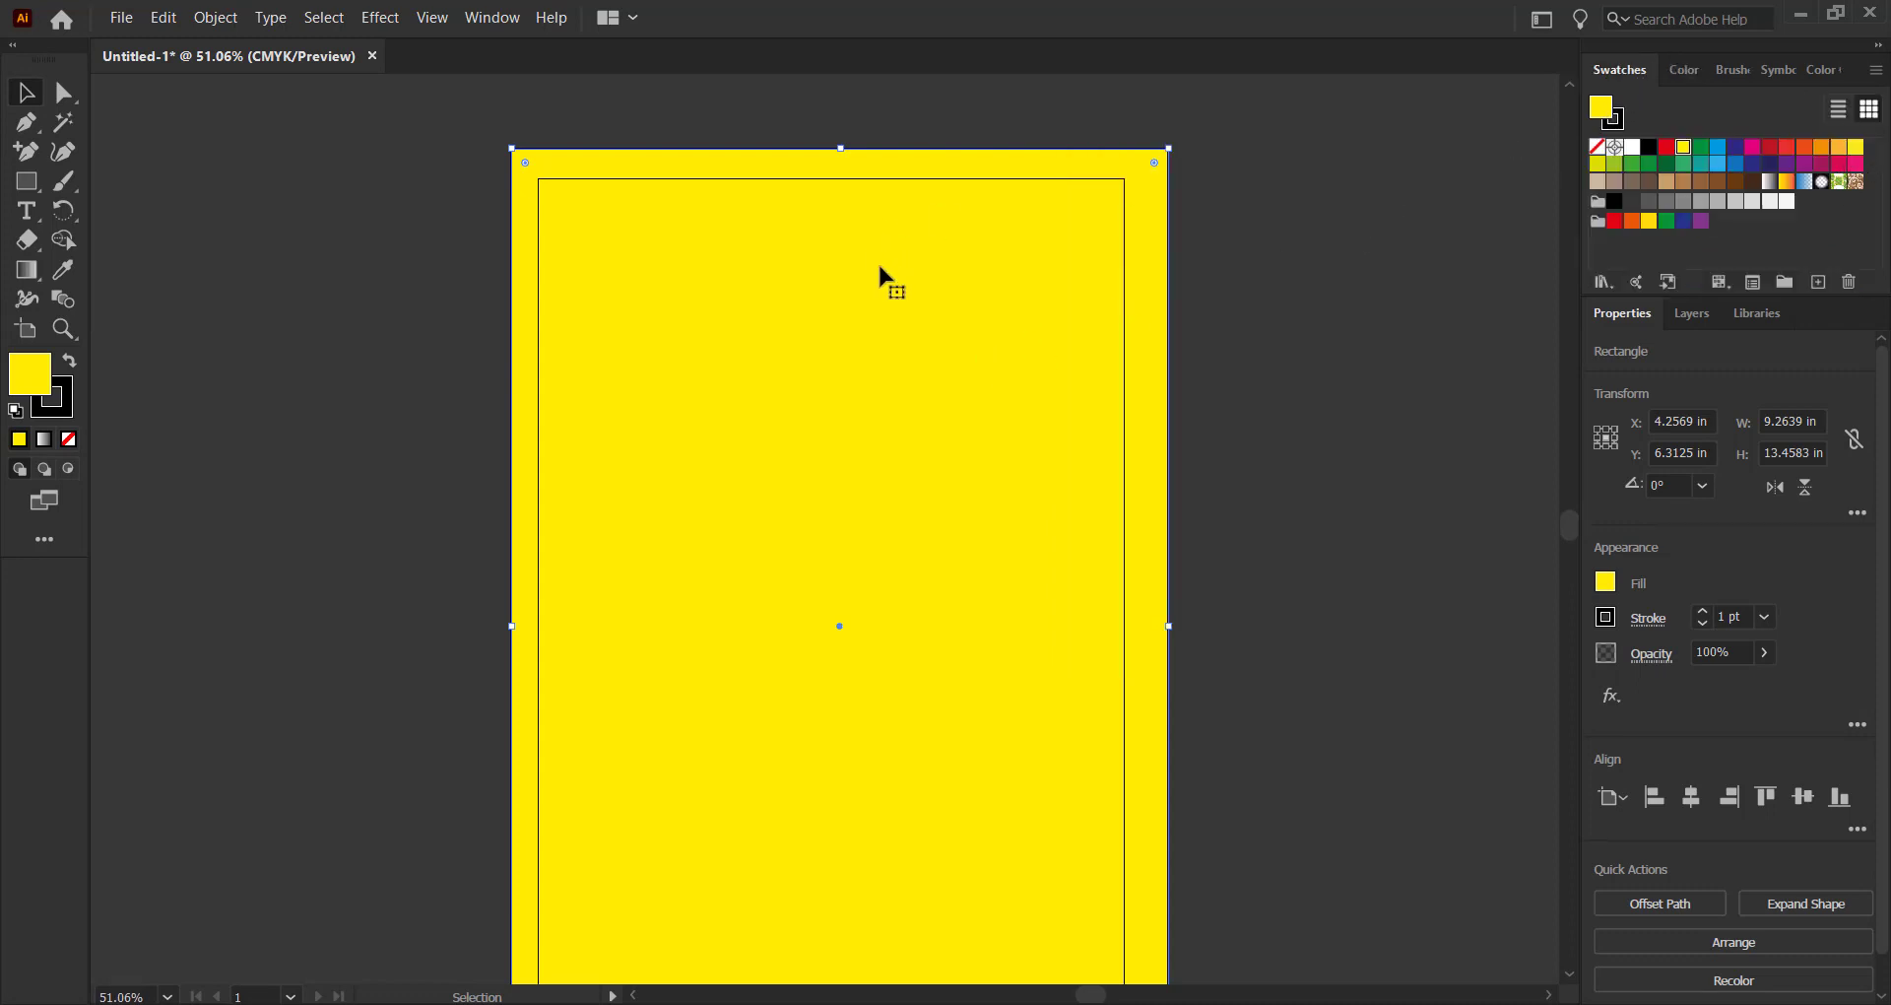
click(1804, 185)
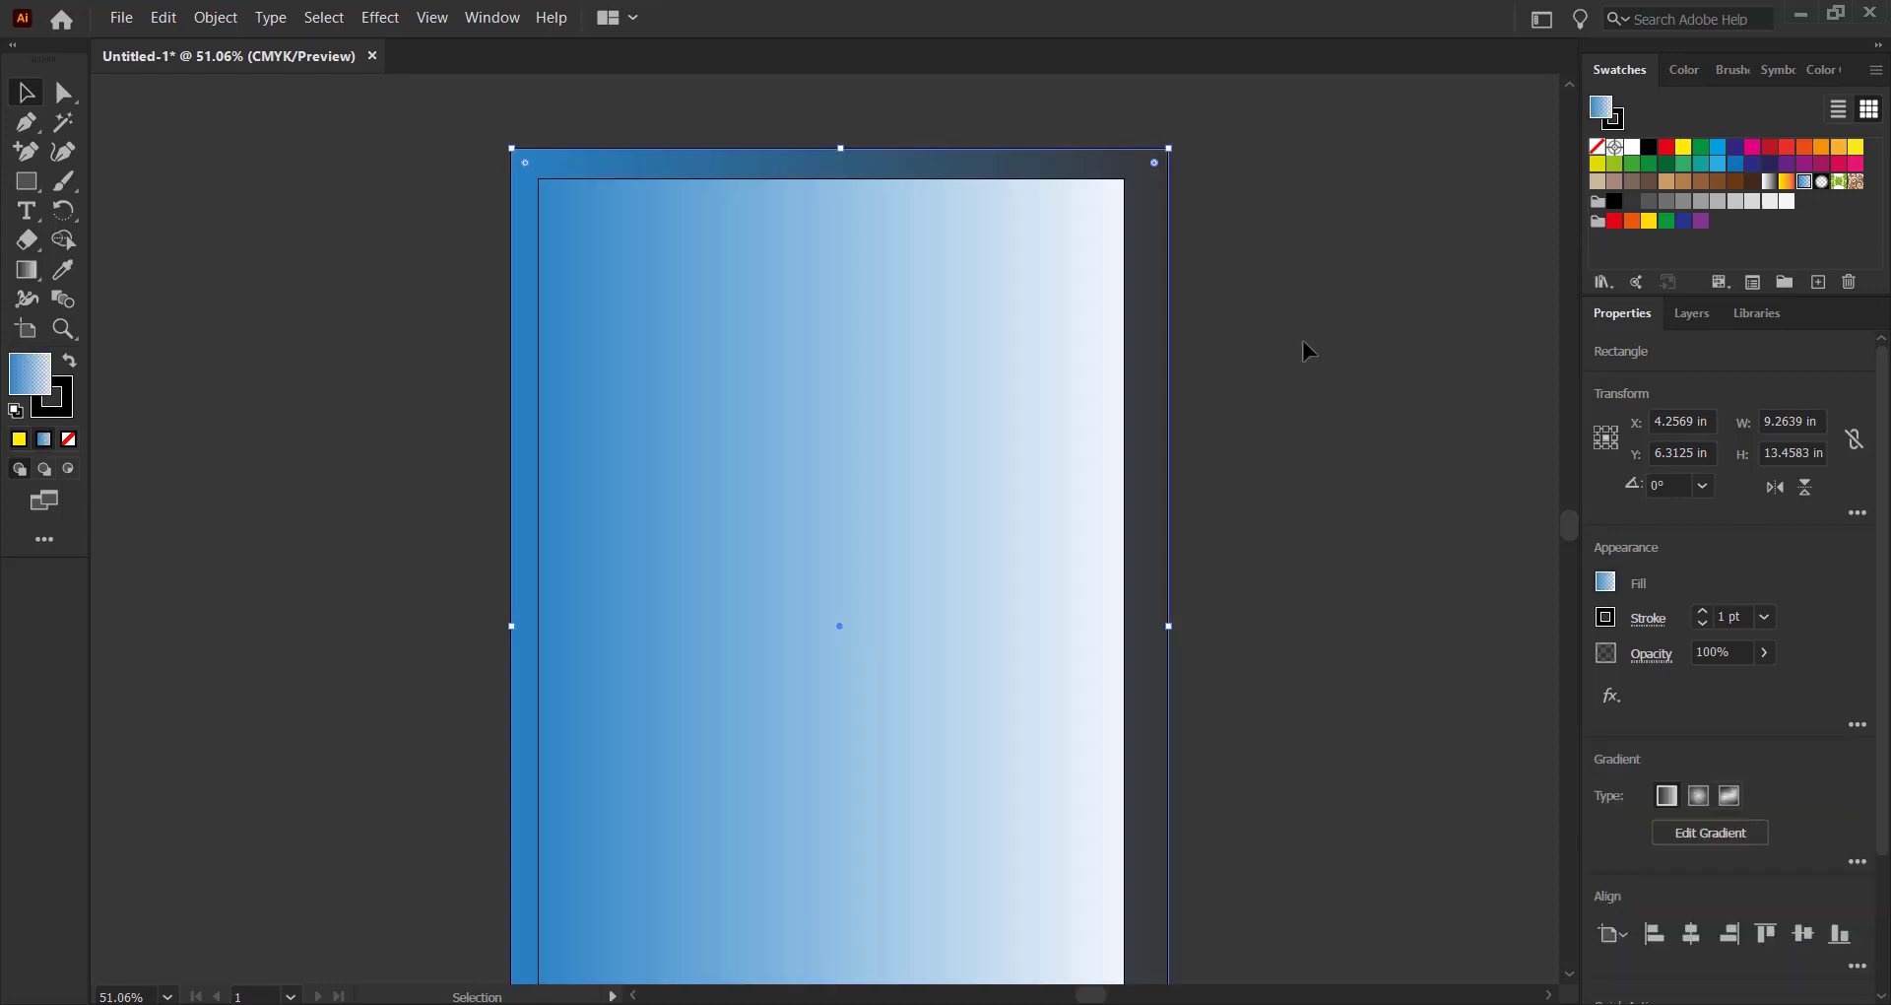
click(1306, 351)
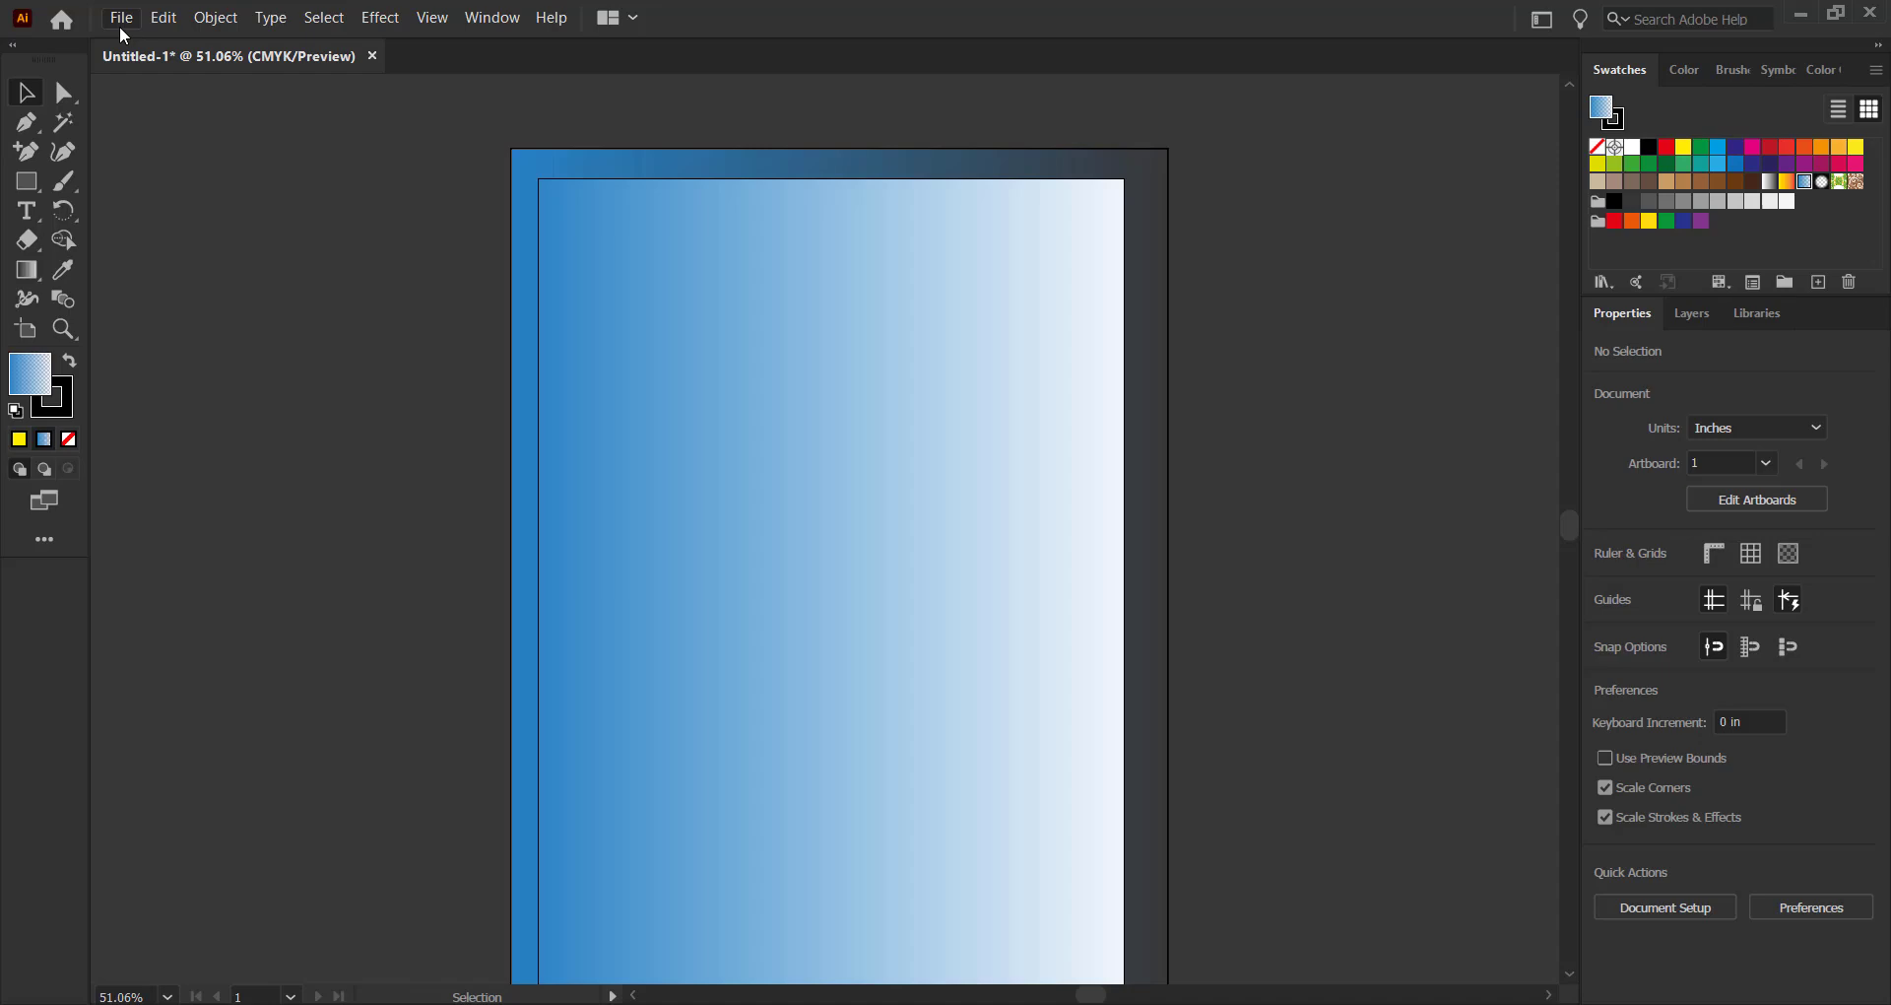
Place the exported logo file from the Desktop as a linked image over the gradient rectangle
click(120, 18)
click(186, 431)
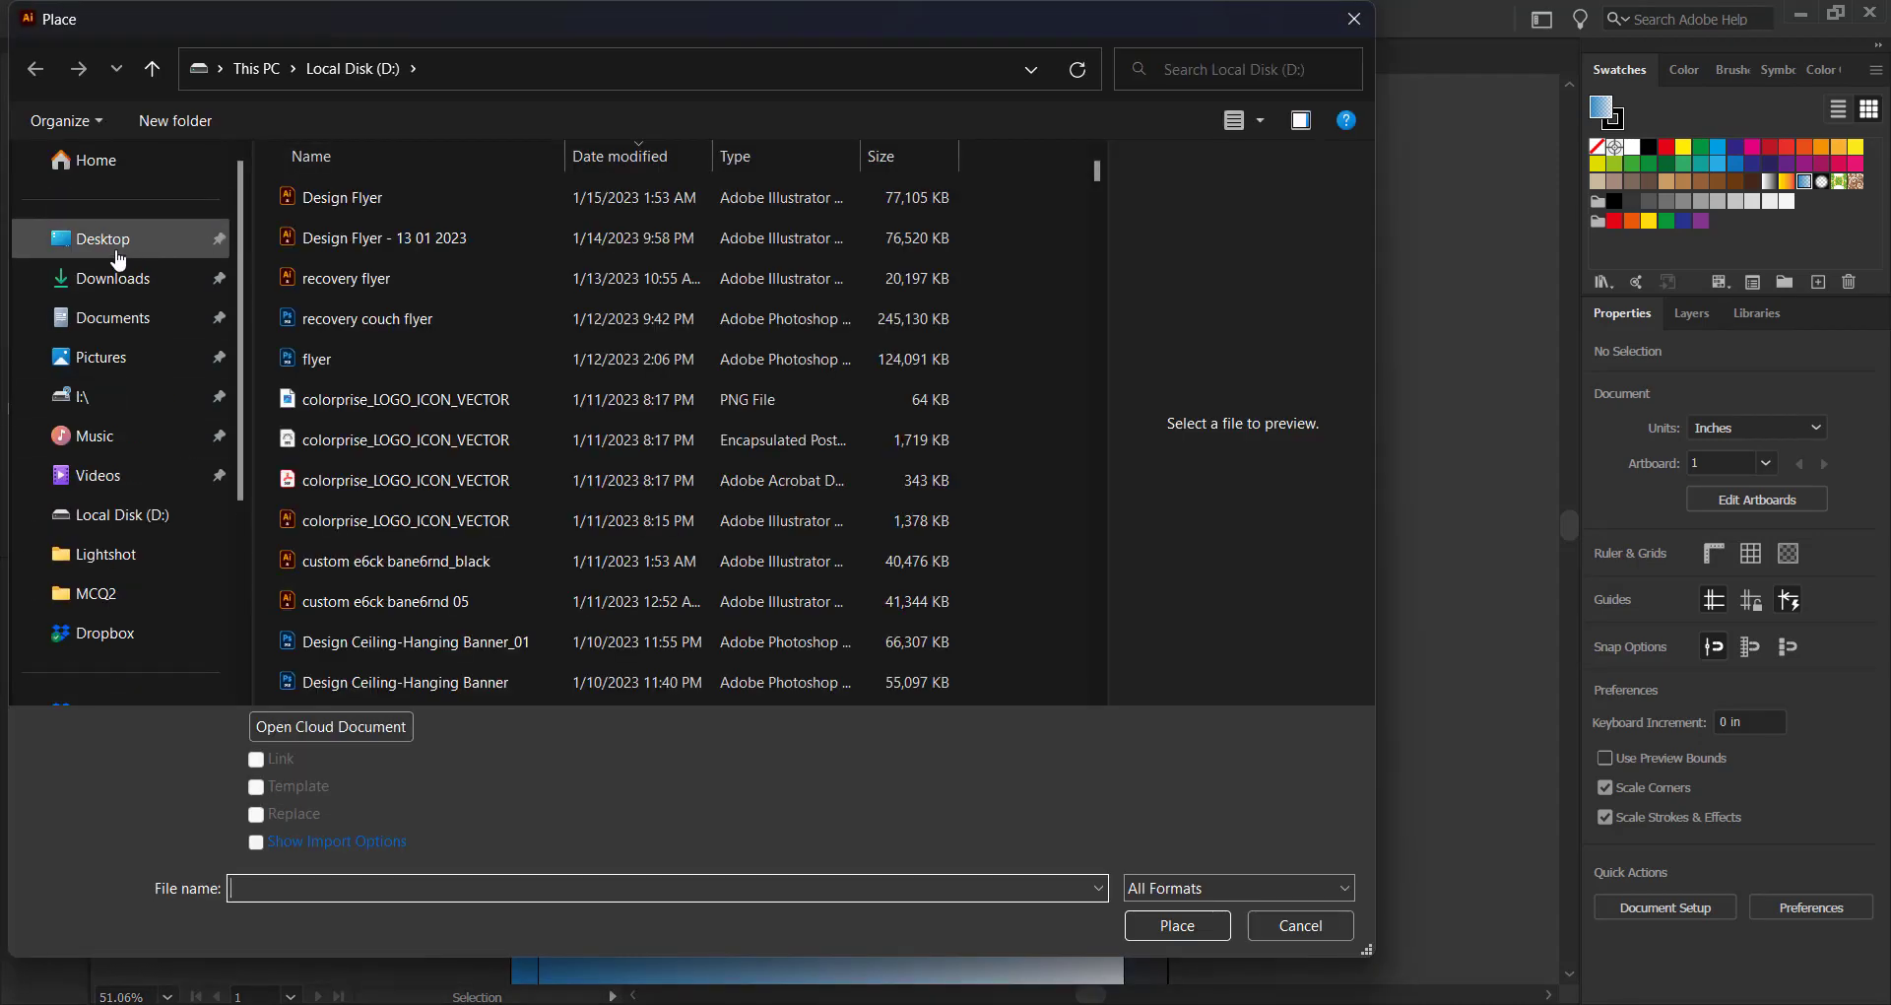
click(118, 245)
scroll(726, 437, down, 5)
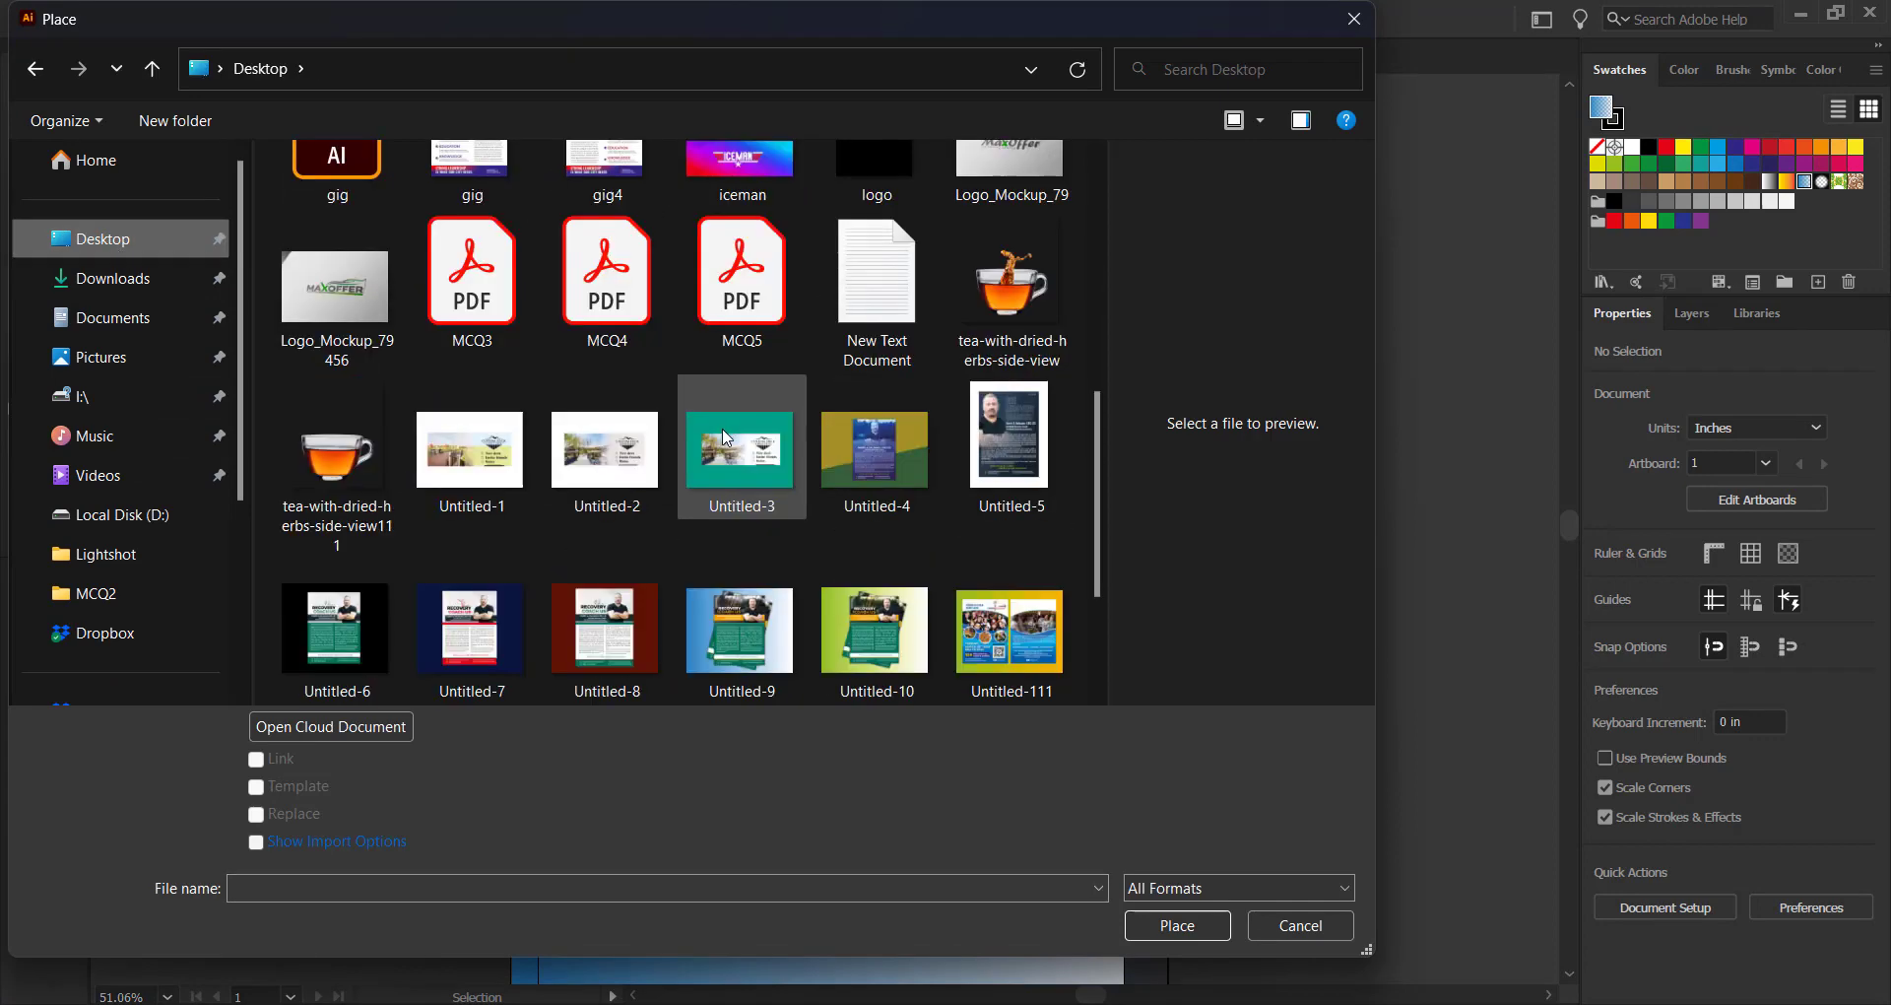
click(650, 382)
text(logo)
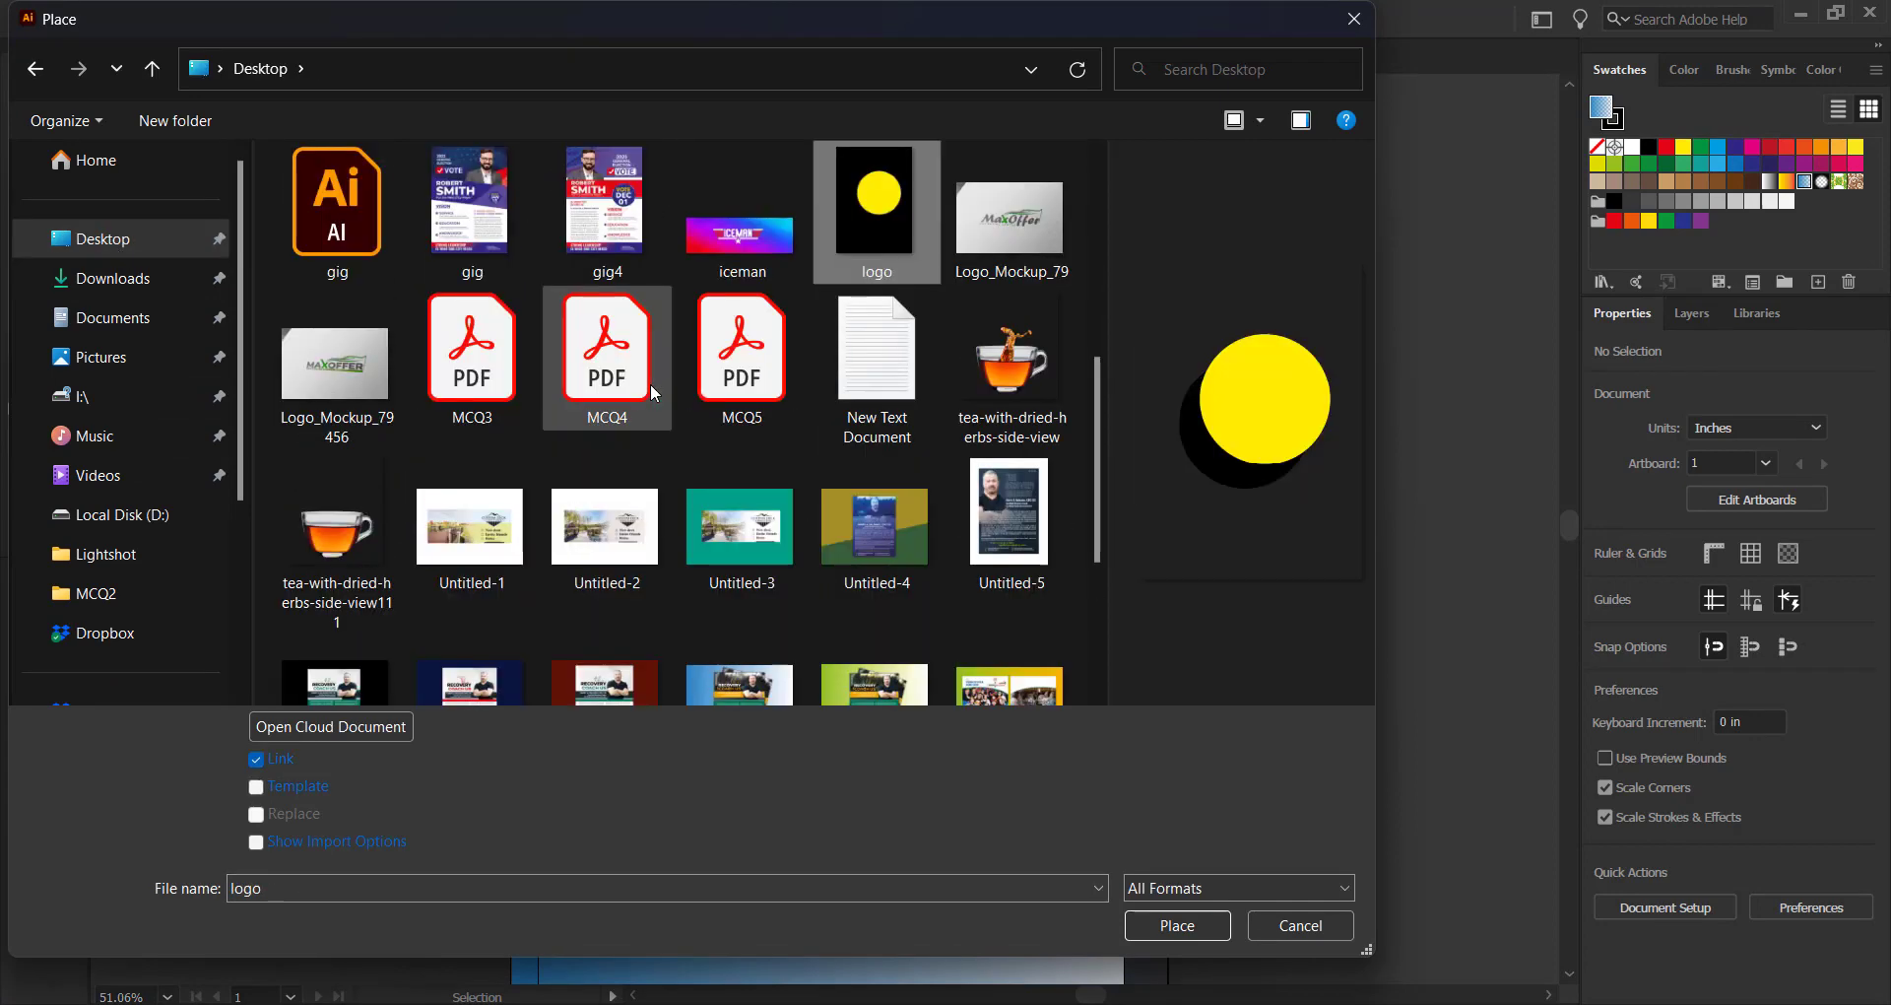
key(Return)
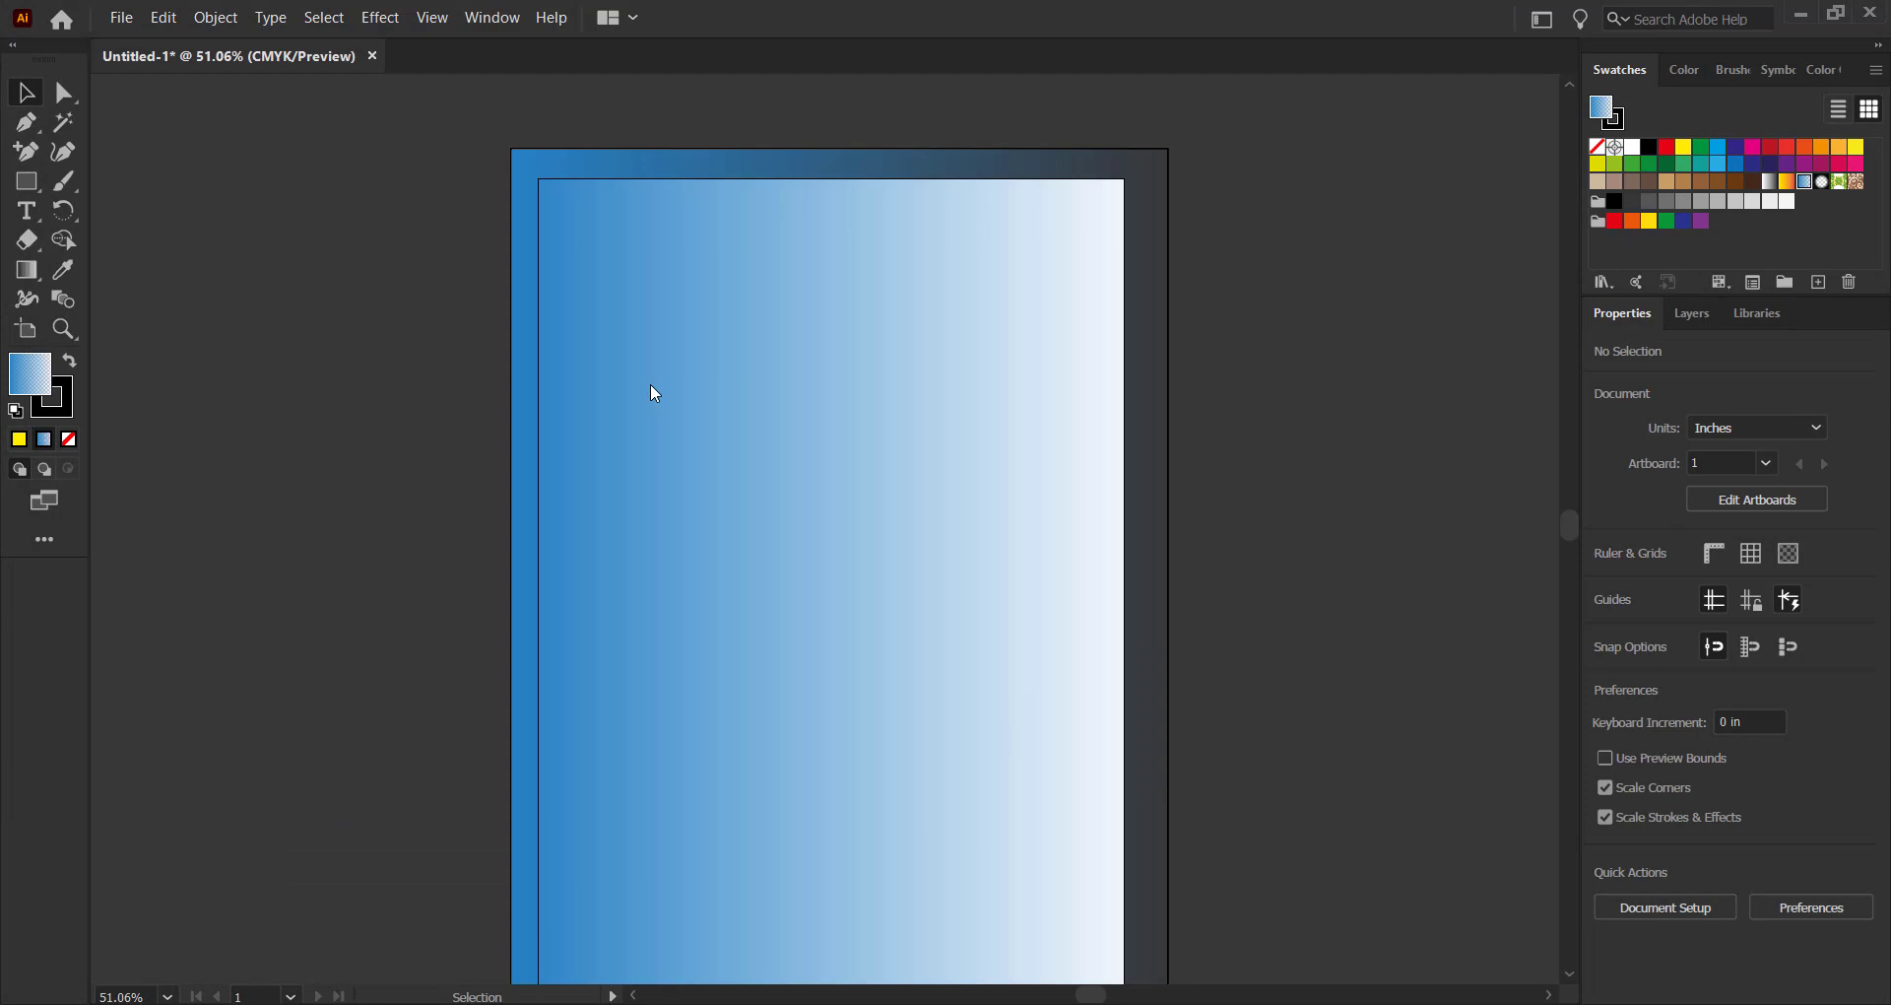
click(648, 418)
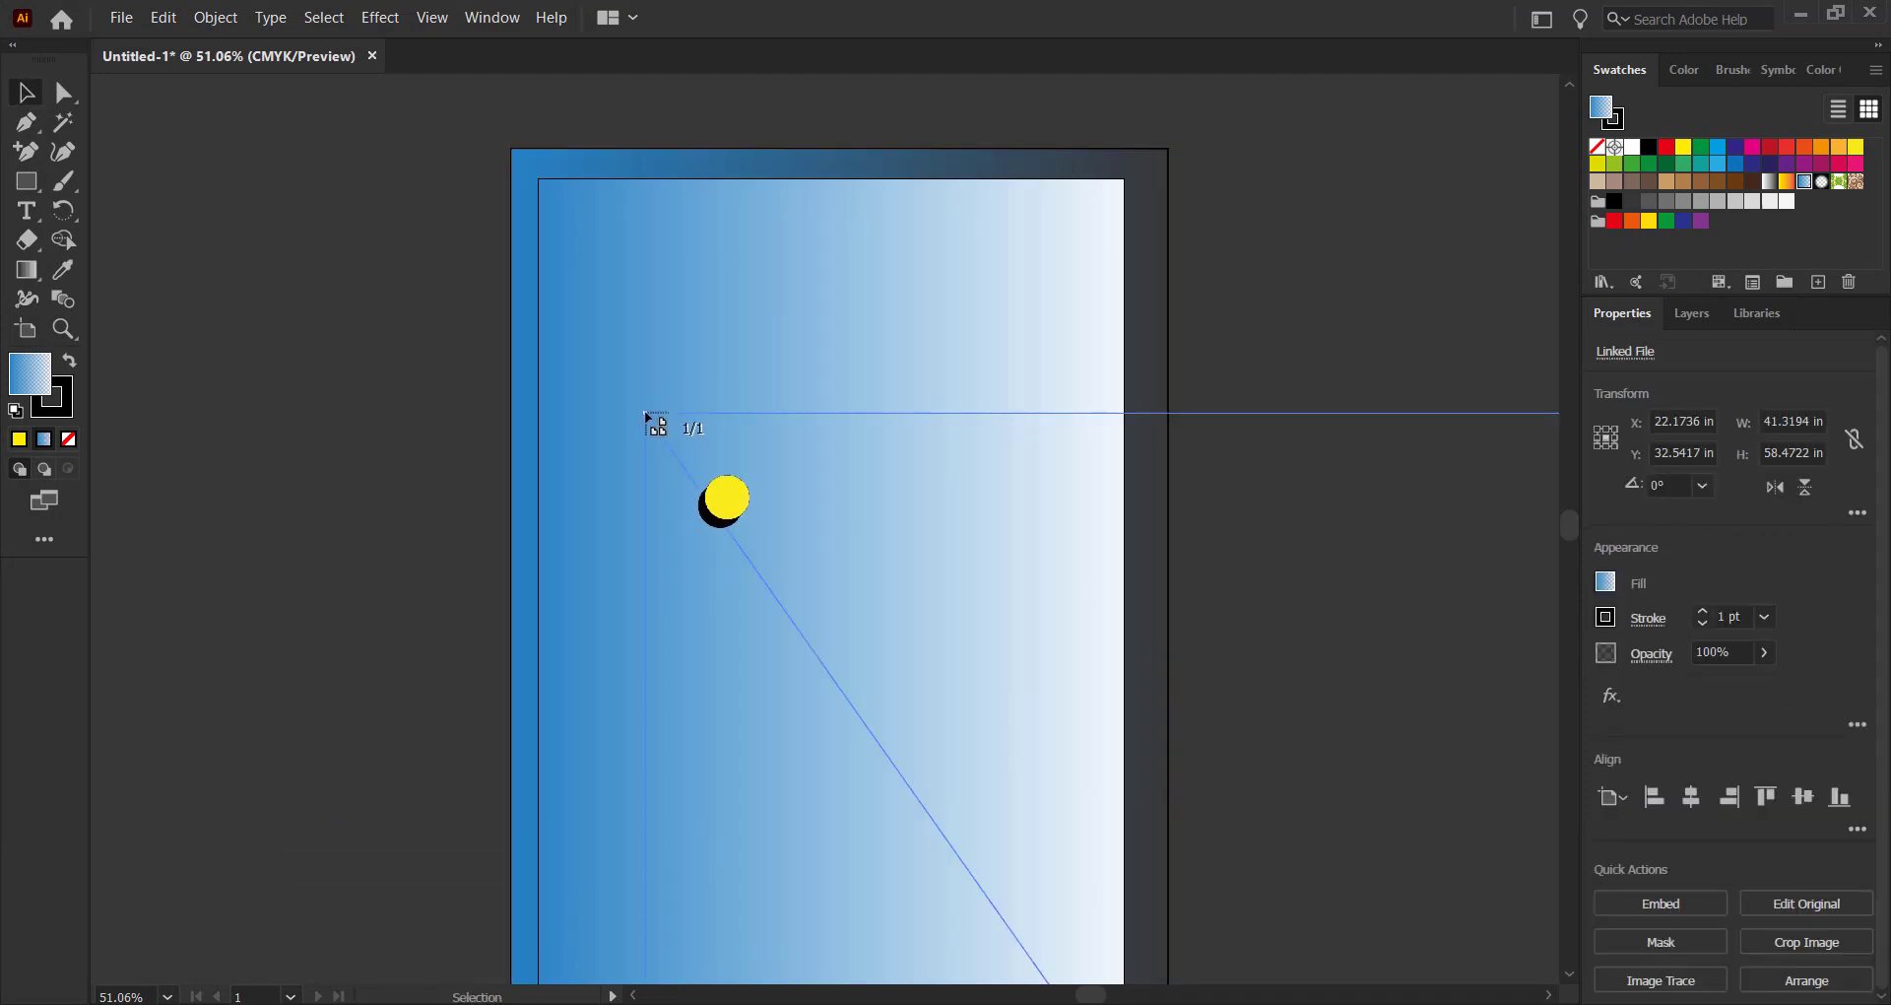
Scale the placed logo down to about 7.38 by 10.44 in and position it over the gradient background
key(ctrl+minus)
key(ctrl+minus)
key(ctrl+minus)
key(ctrl+minus)
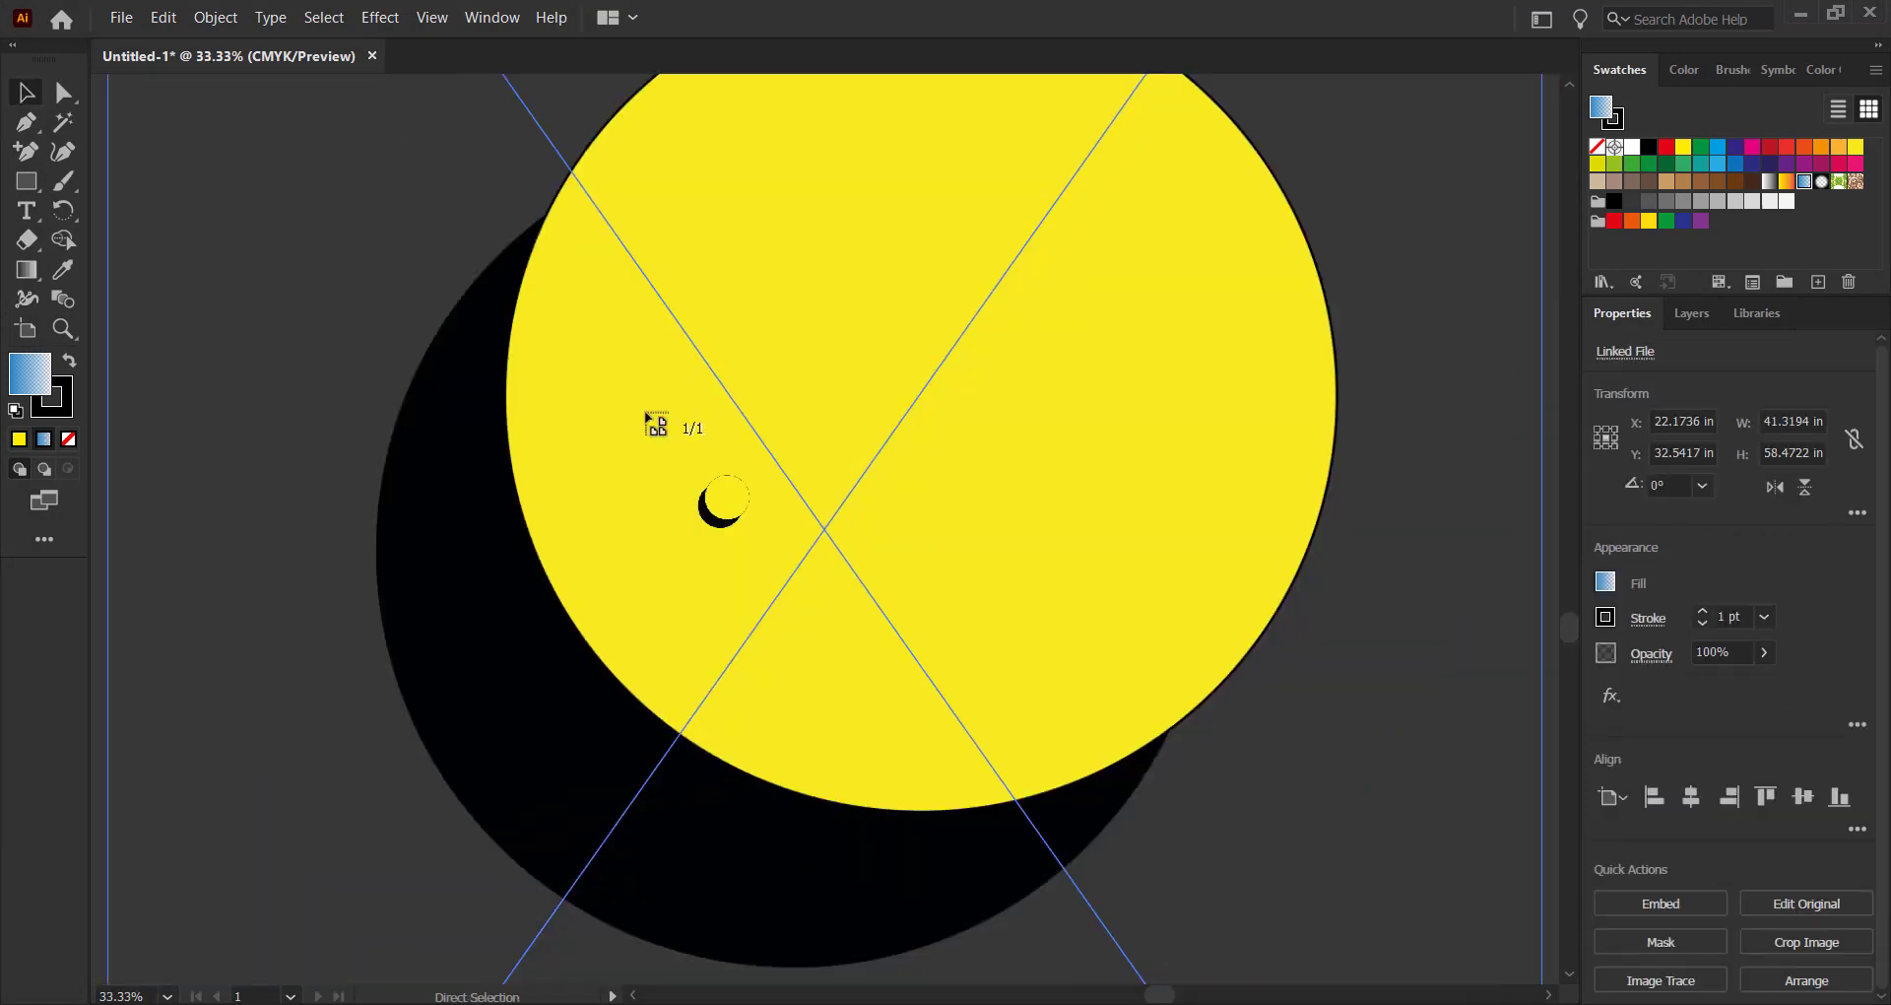
key(ctrl+minus)
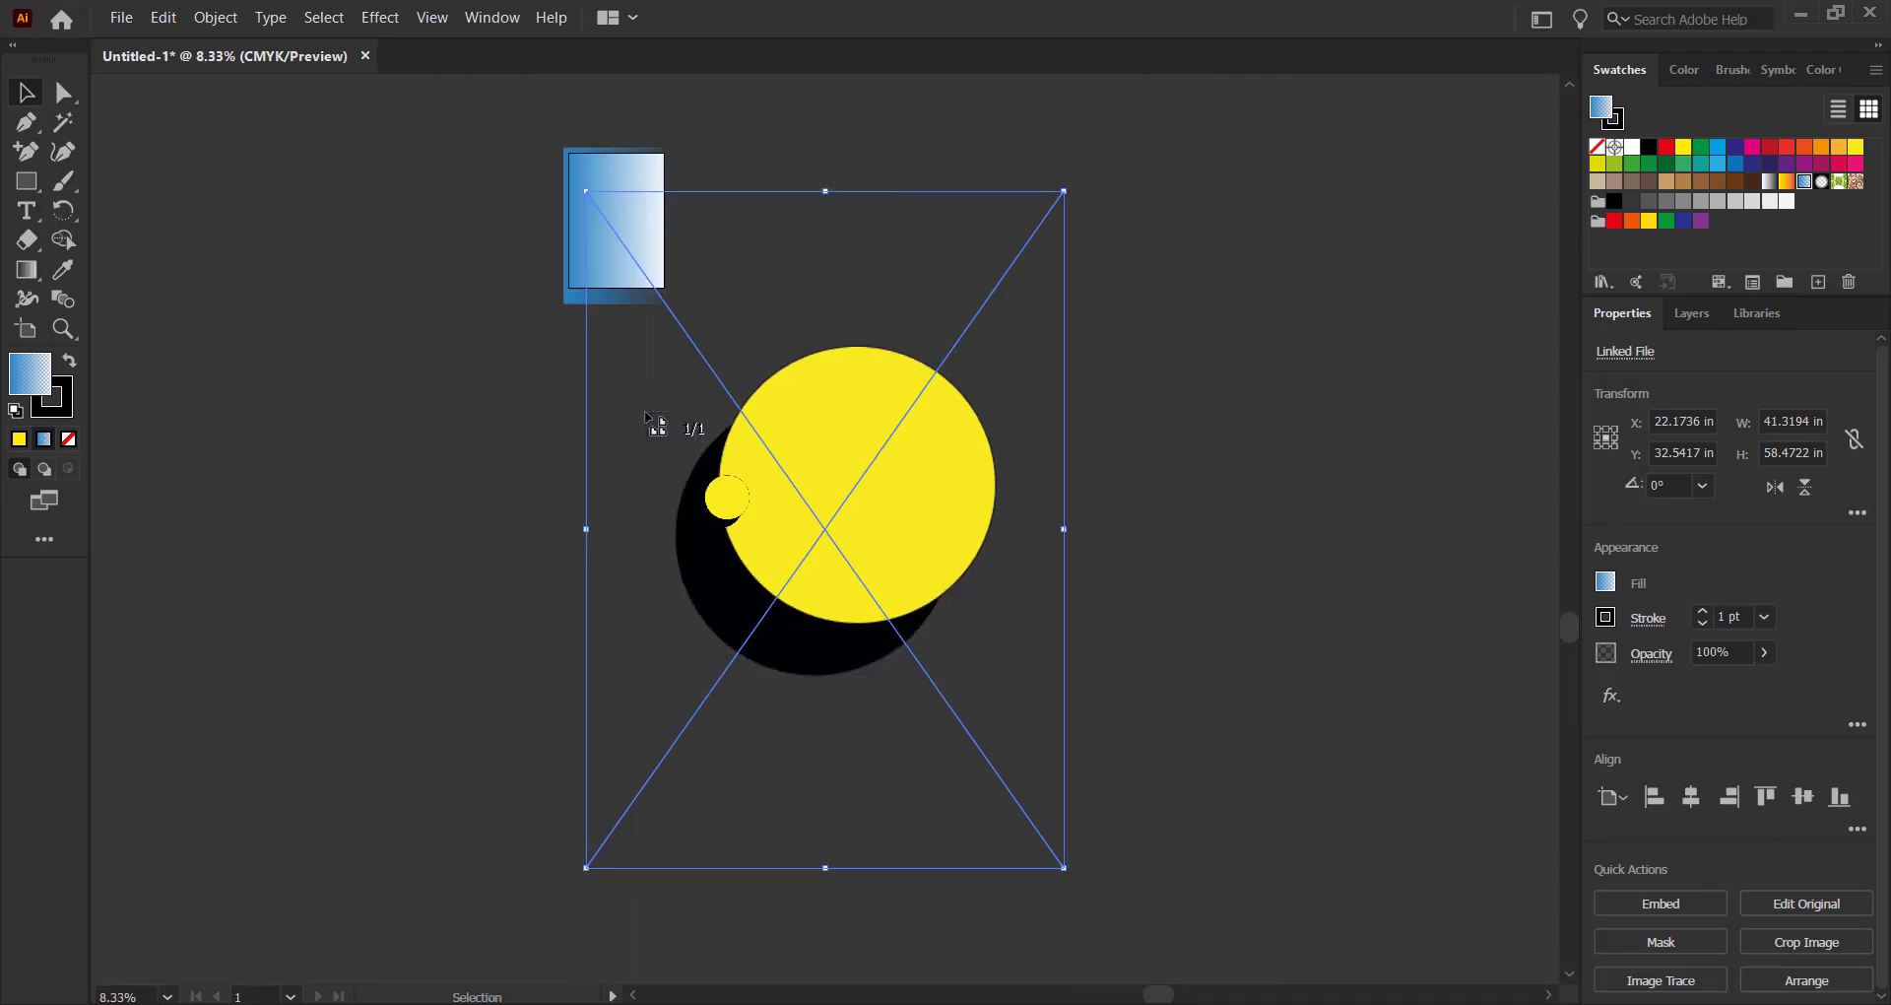
drag(1064, 529, 628, 222)
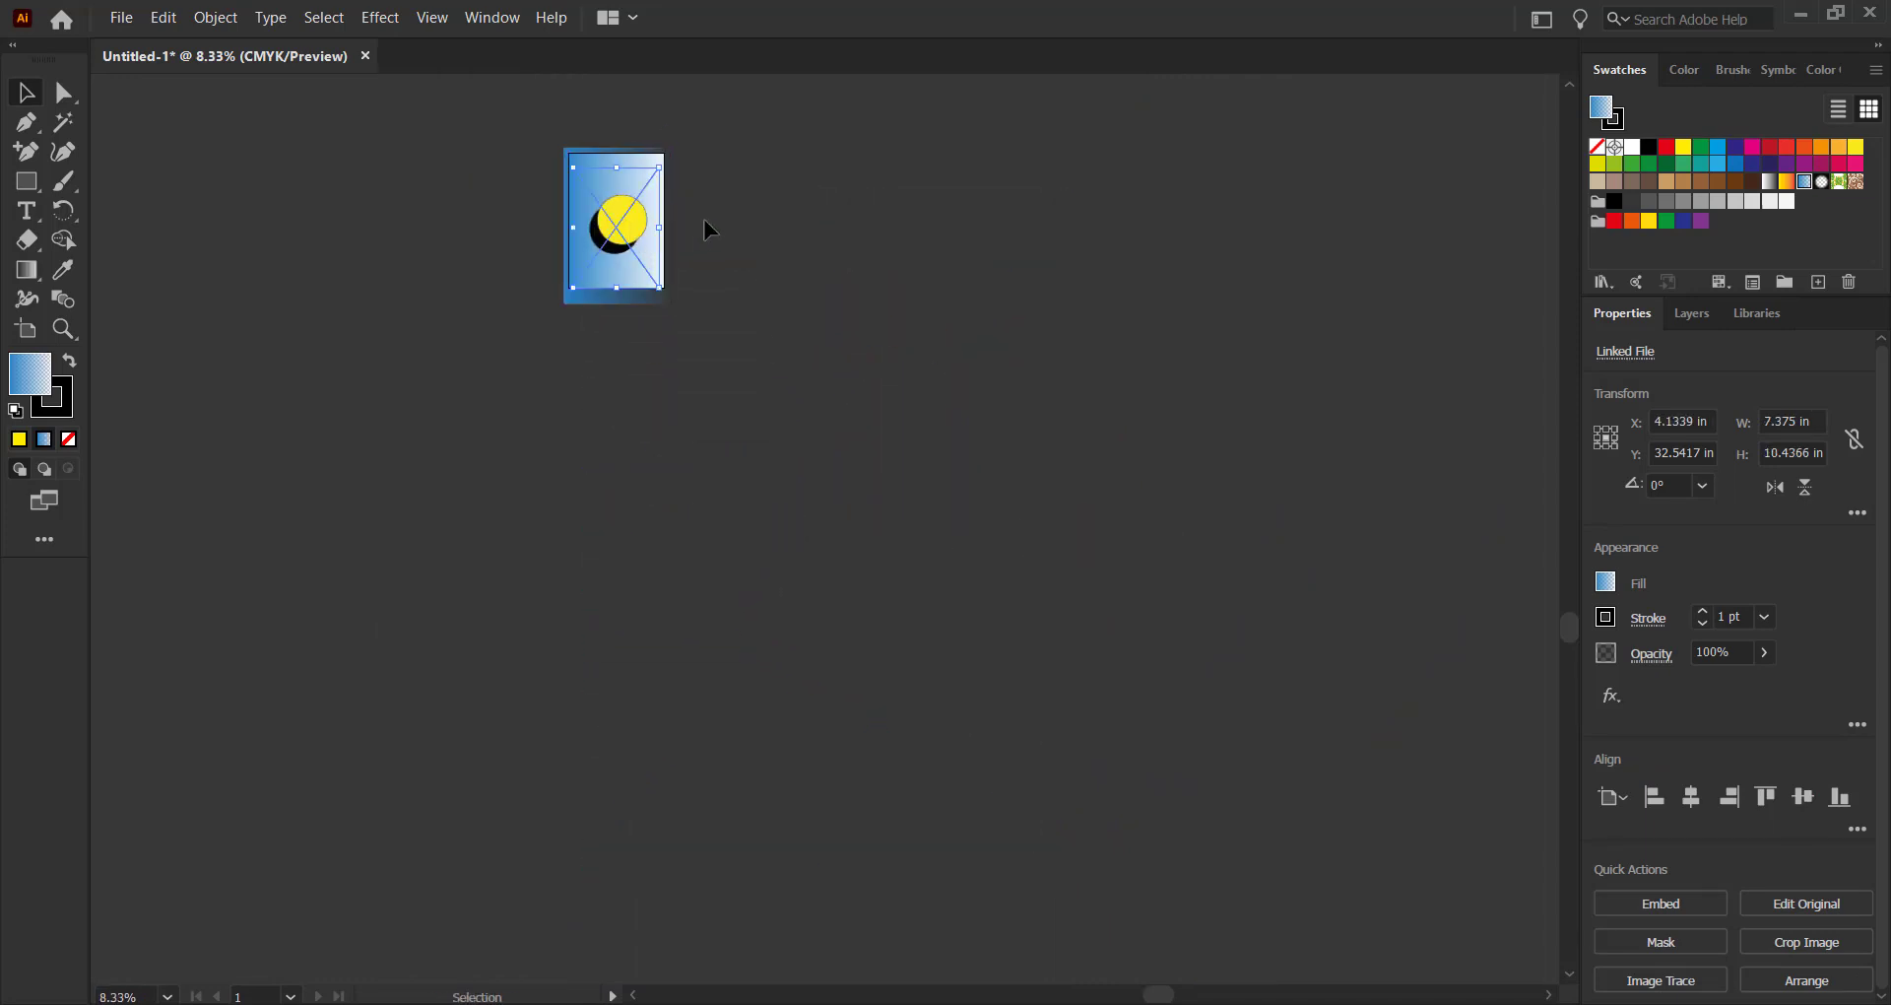
key(ctrl+0)
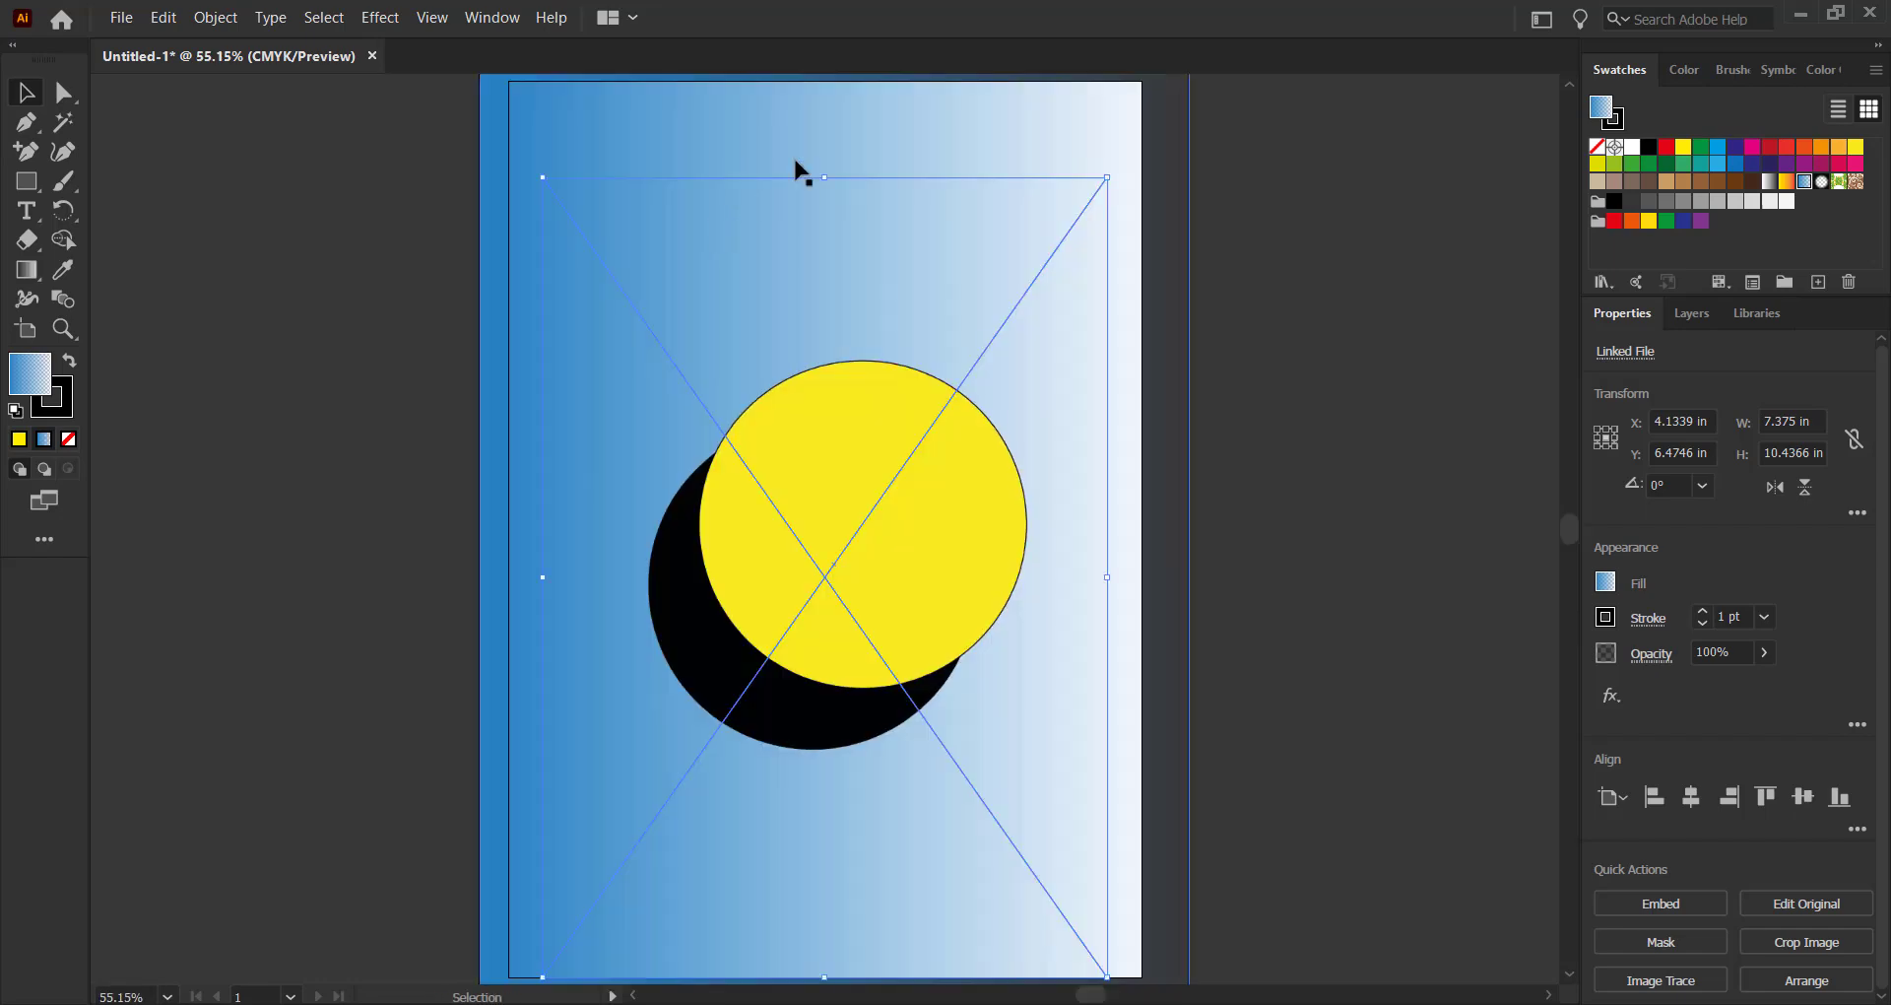
click(1210, 359)
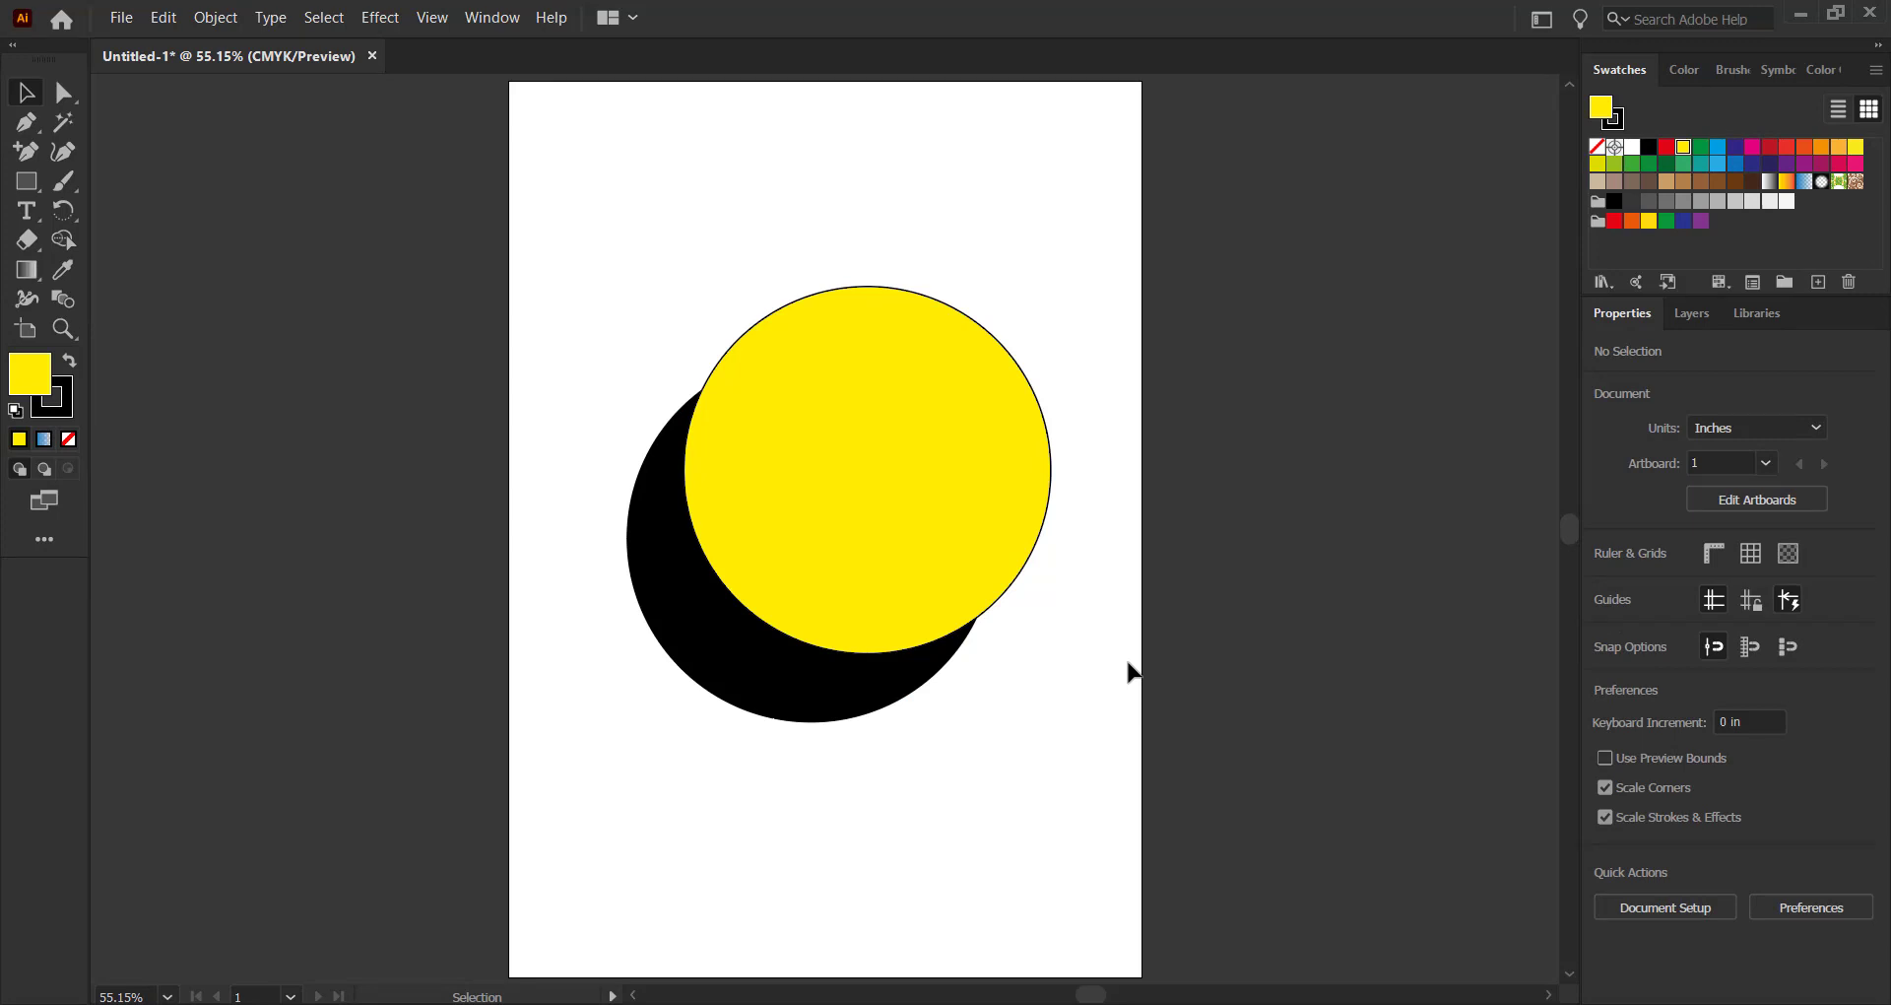
Export the artwork with Export As in PNG format to New folder on the Desktop under the file name Untitled-1
click(123, 17)
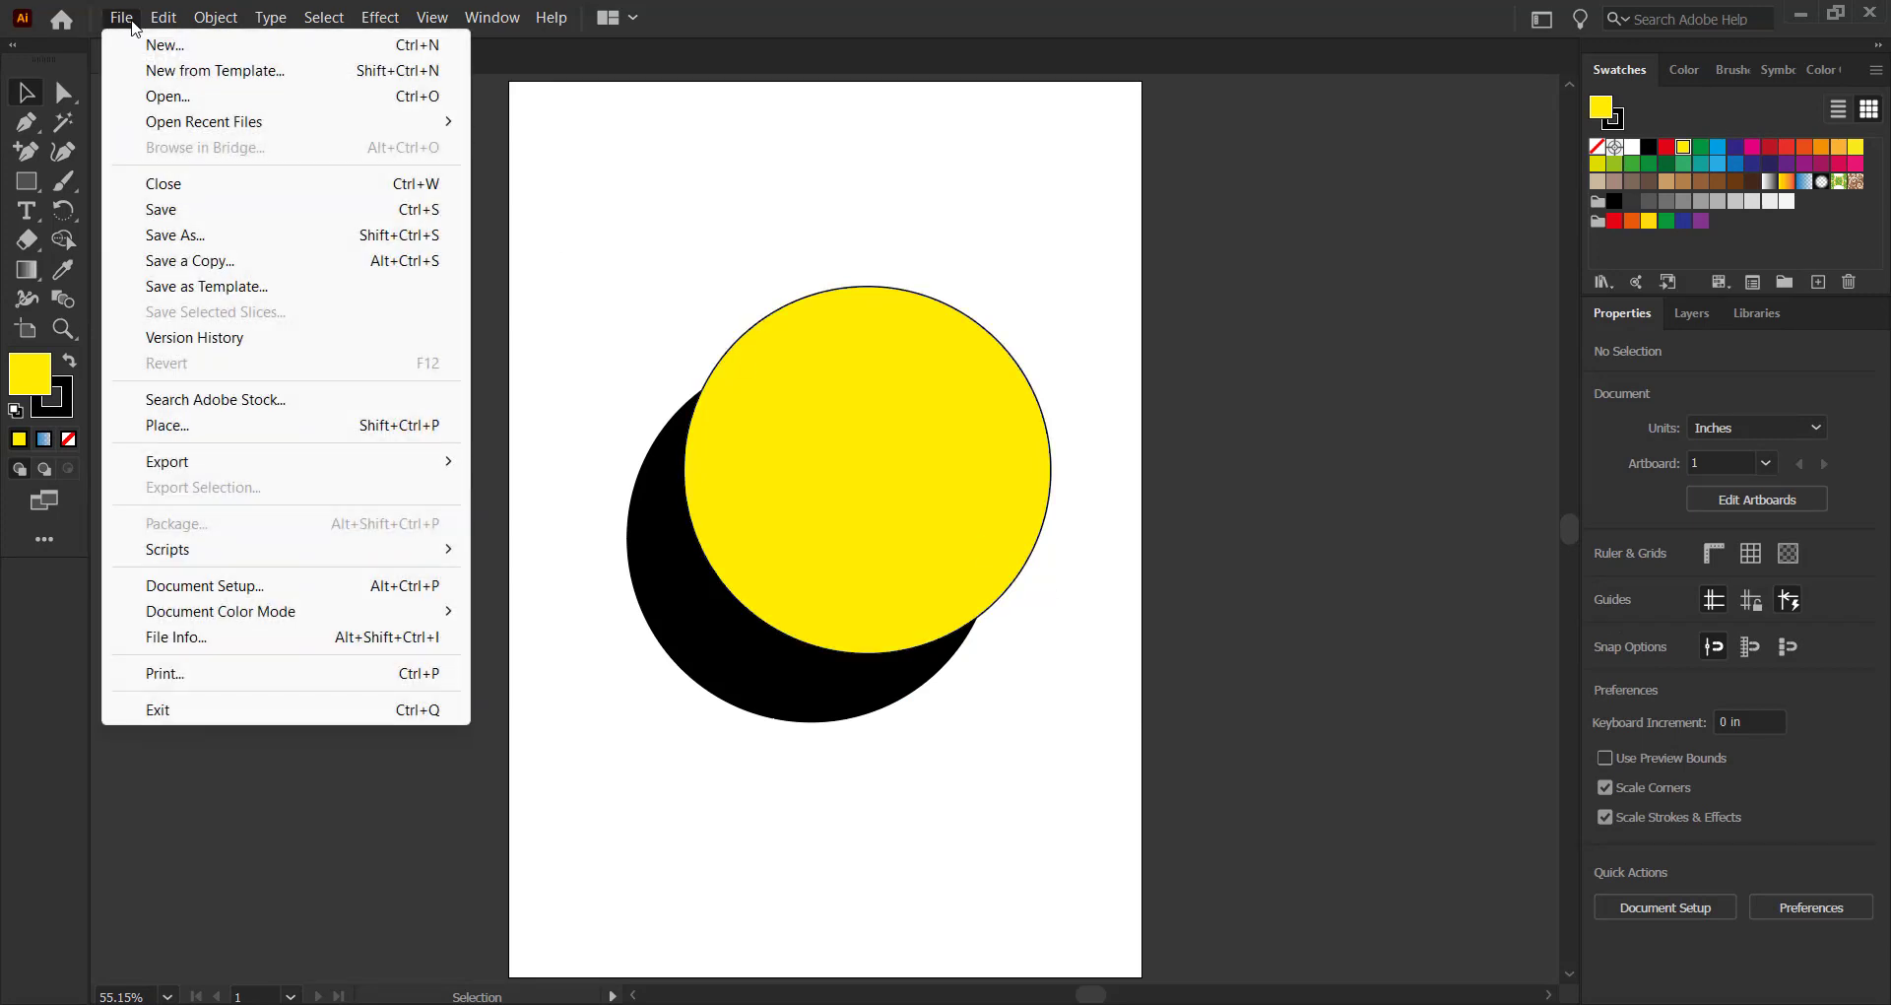
mouse_move(434, 461)
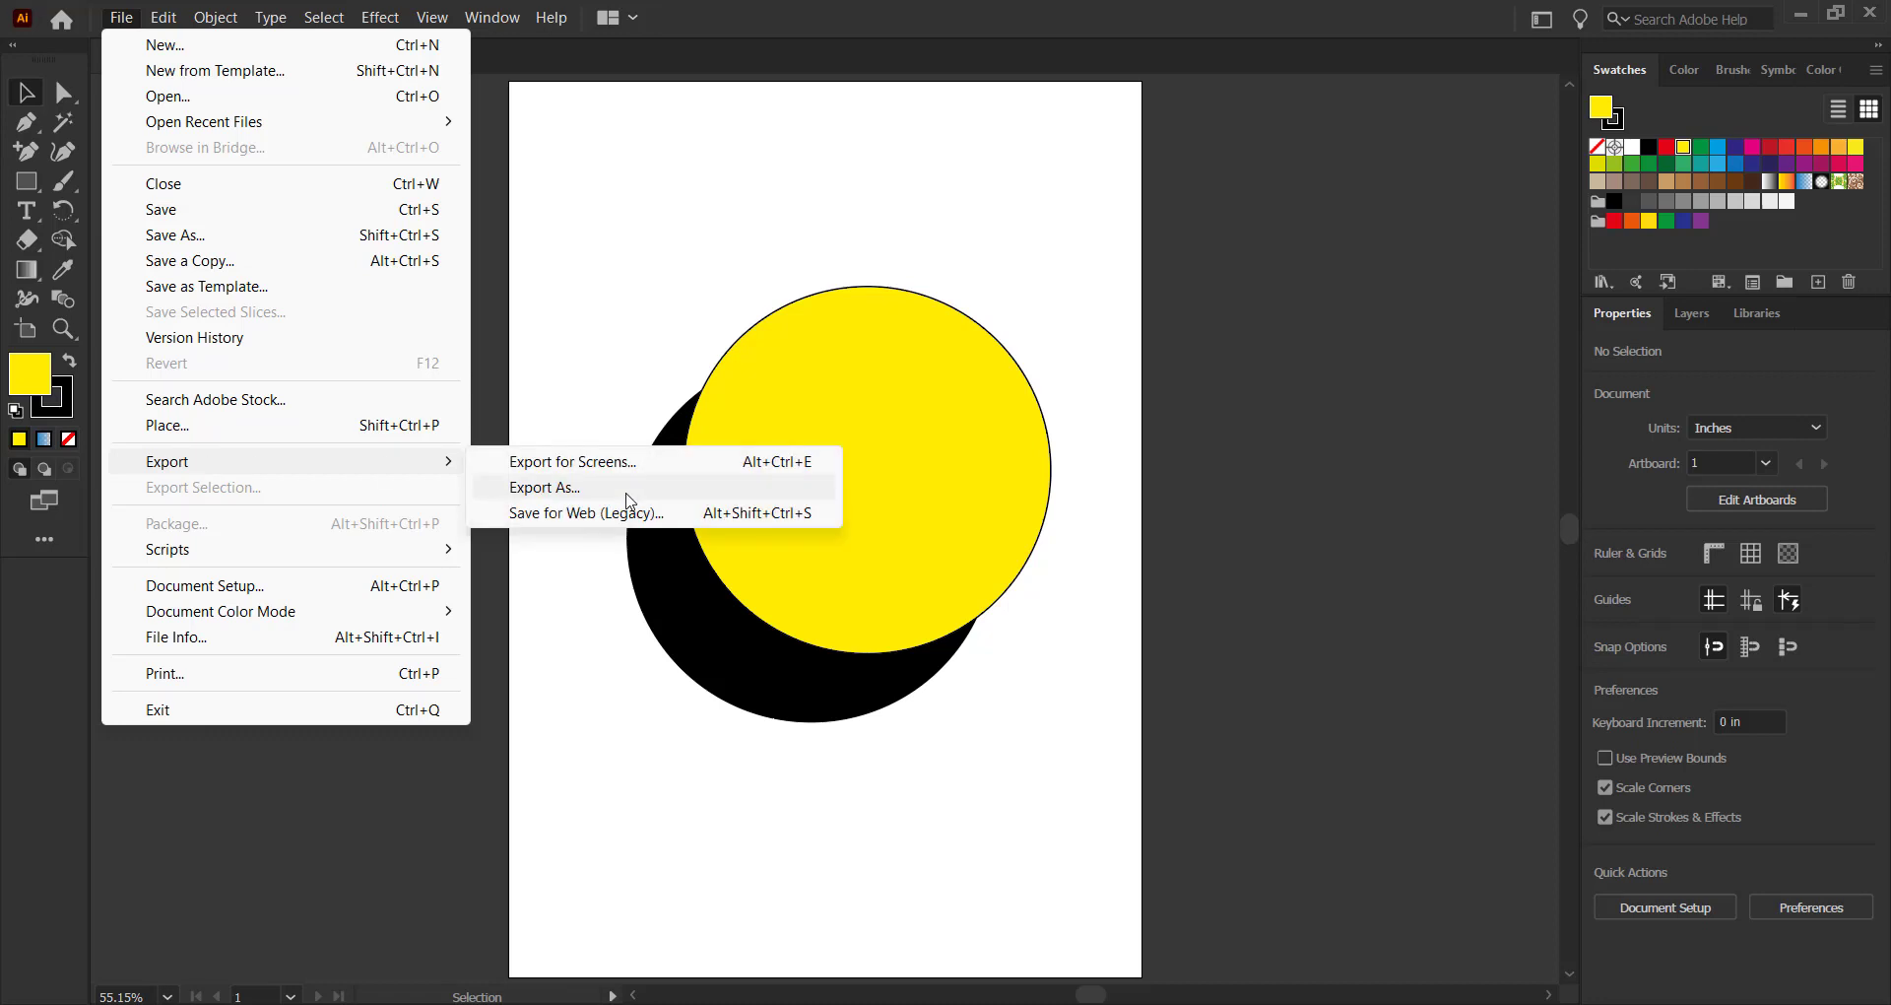
click(628, 496)
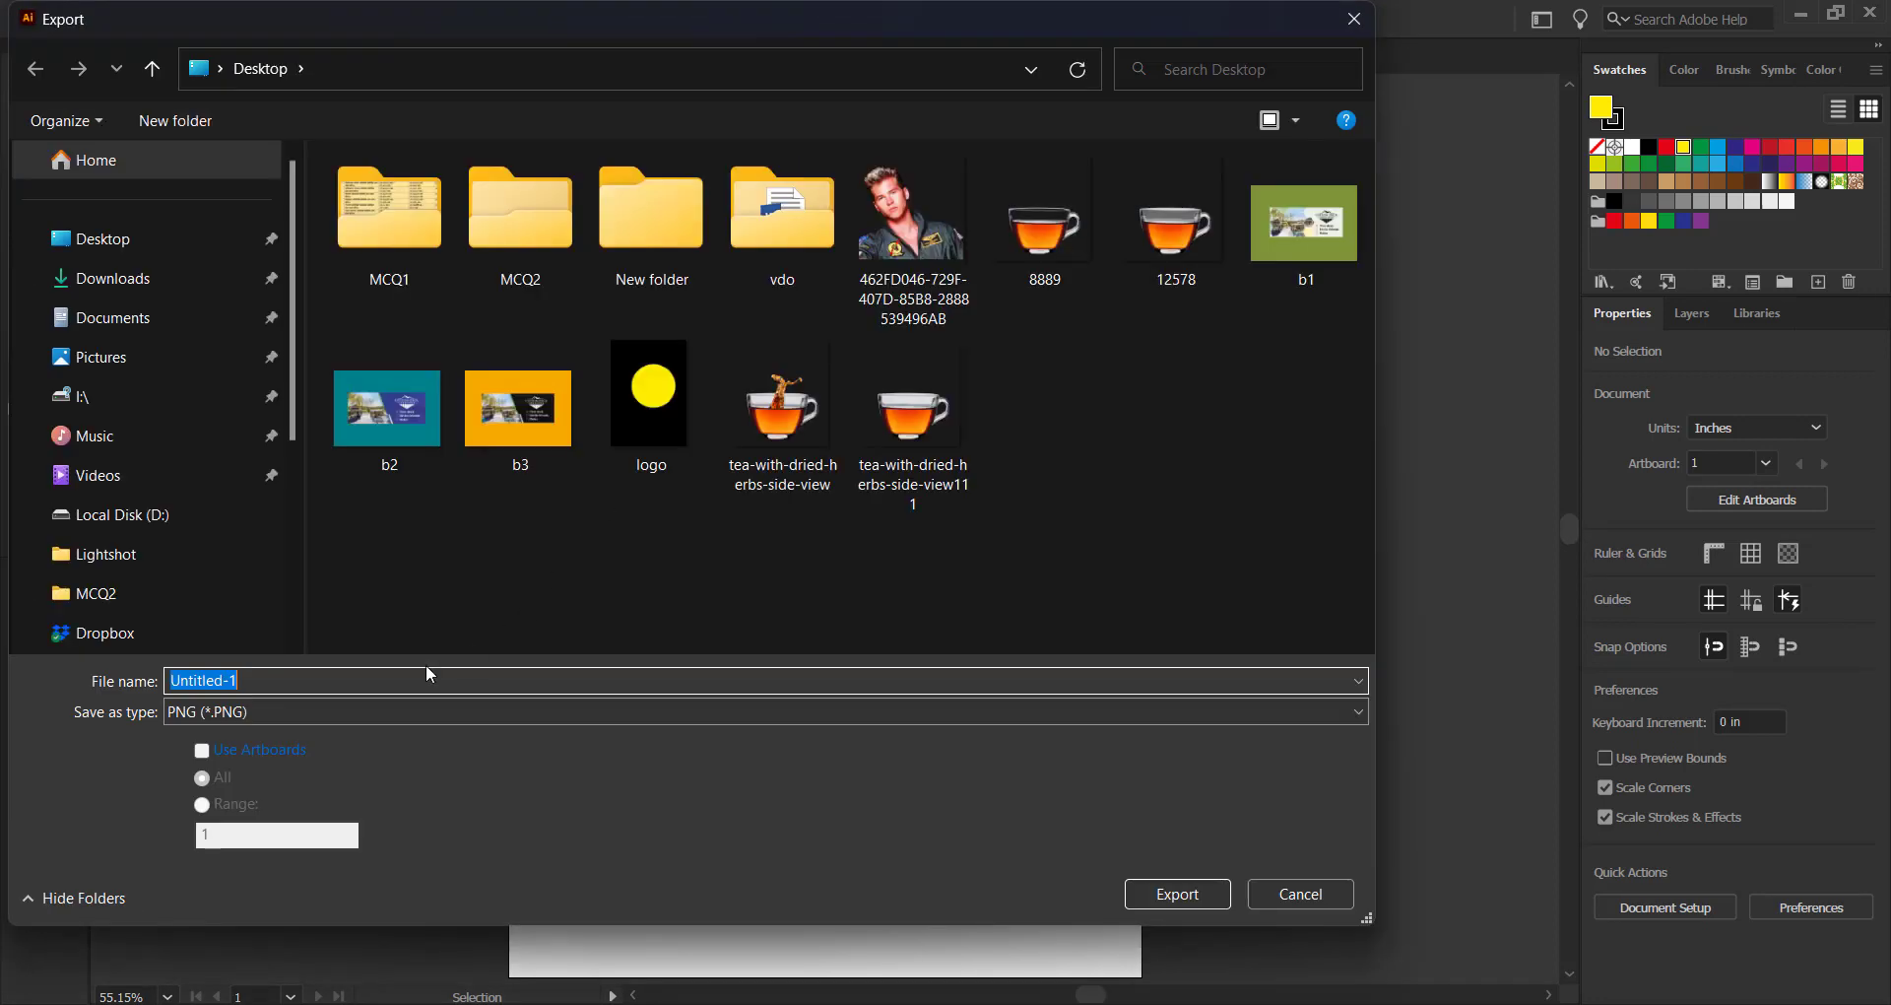
double_click(696, 234)
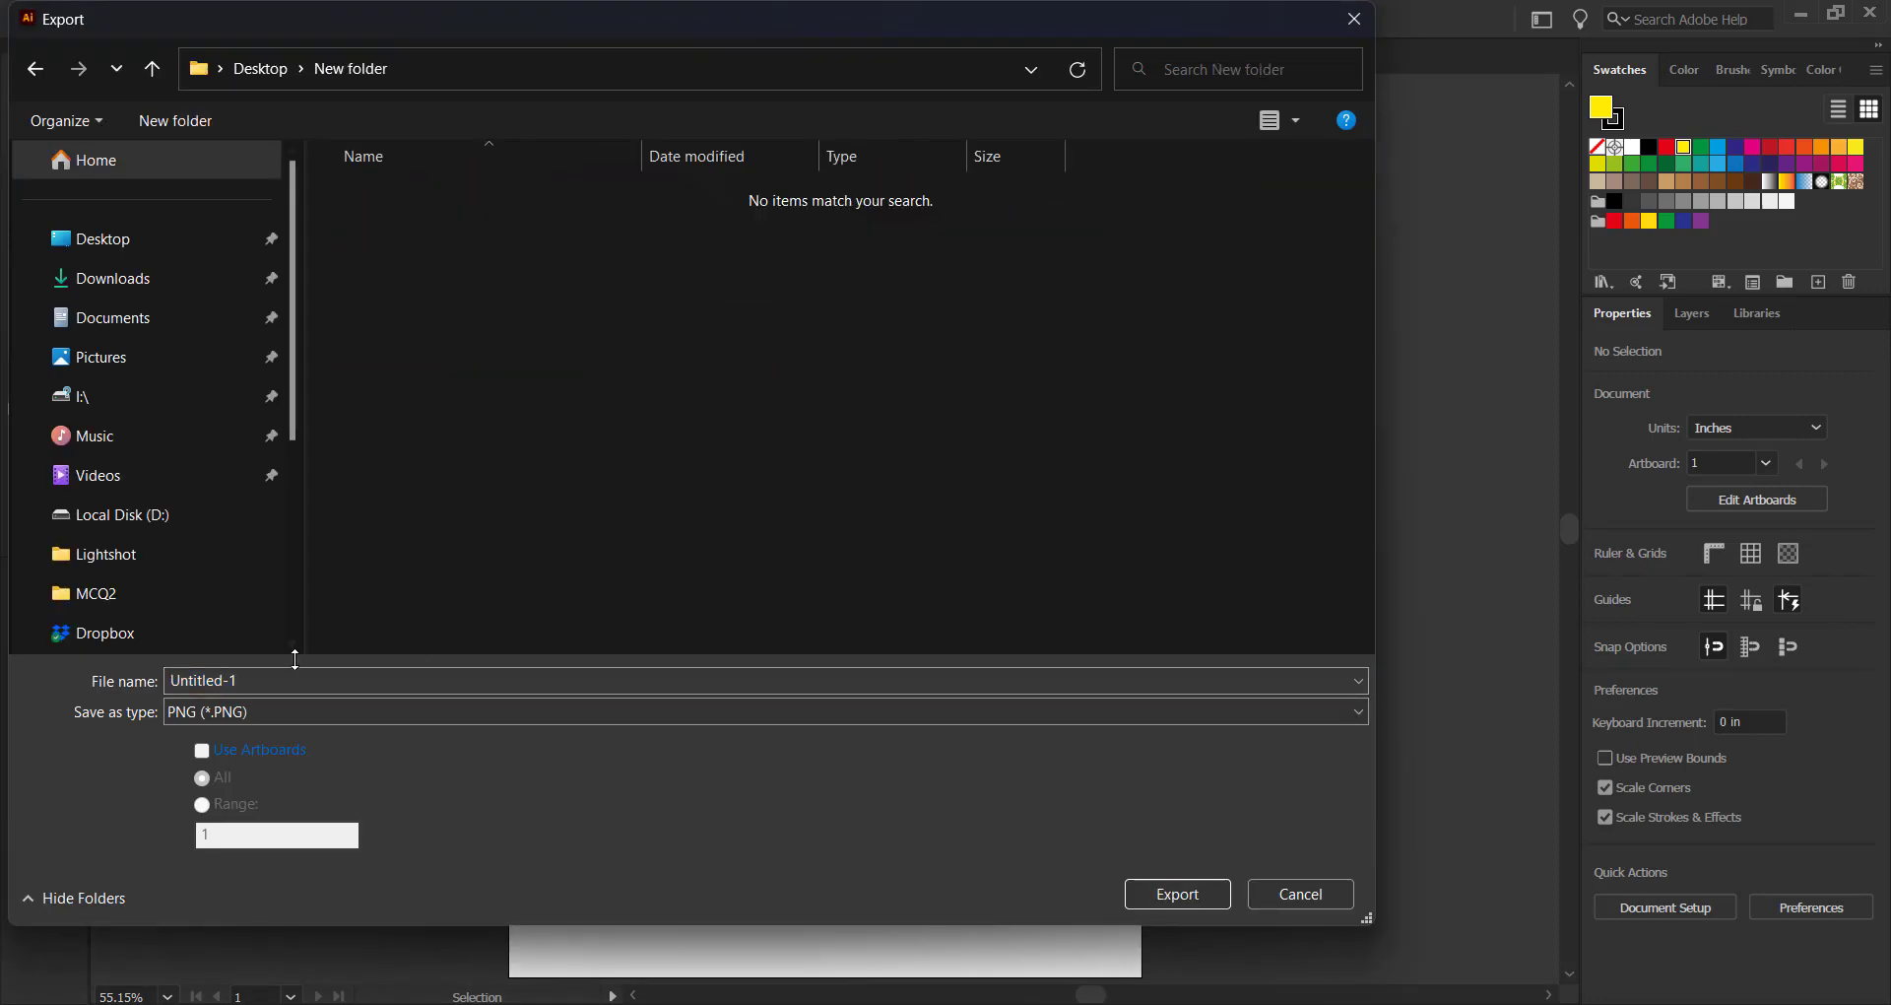
click(1168, 892)
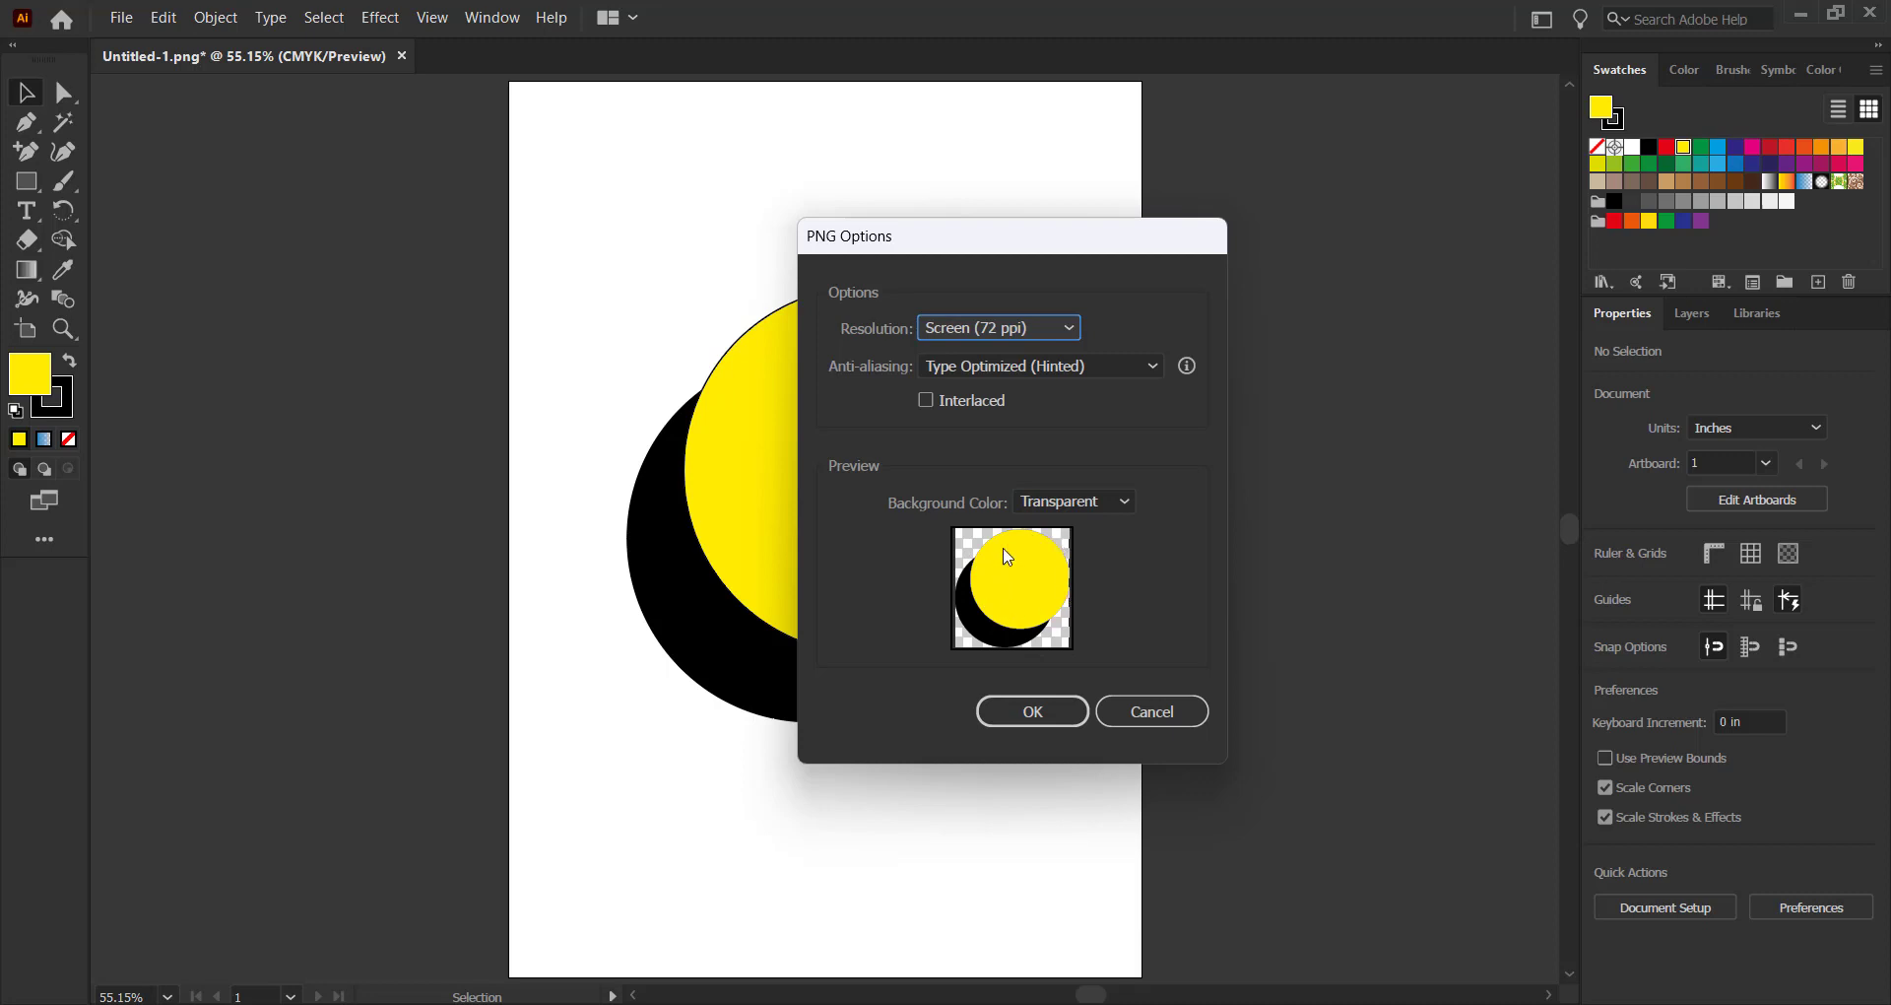
Try White and Black as the PNG background color, and return it to Transparent
click(1099, 498)
click(1083, 565)
click(1080, 505)
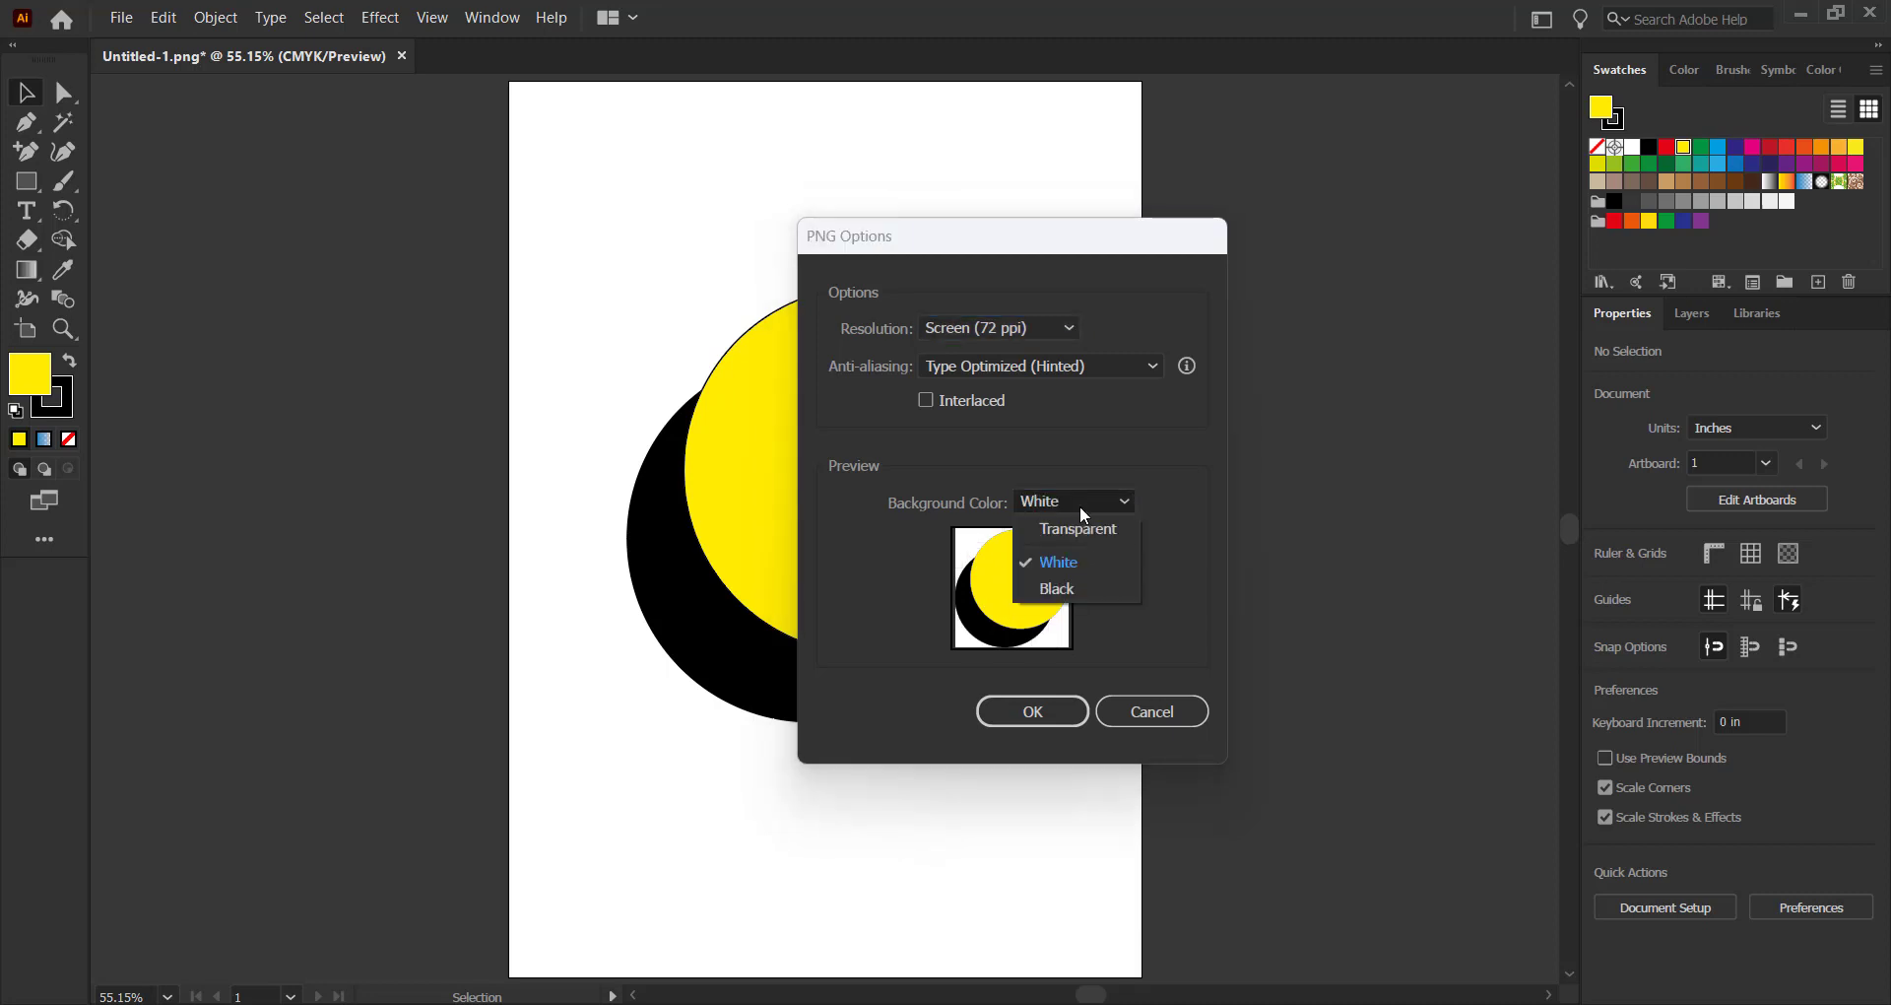
click(1079, 576)
click(1089, 503)
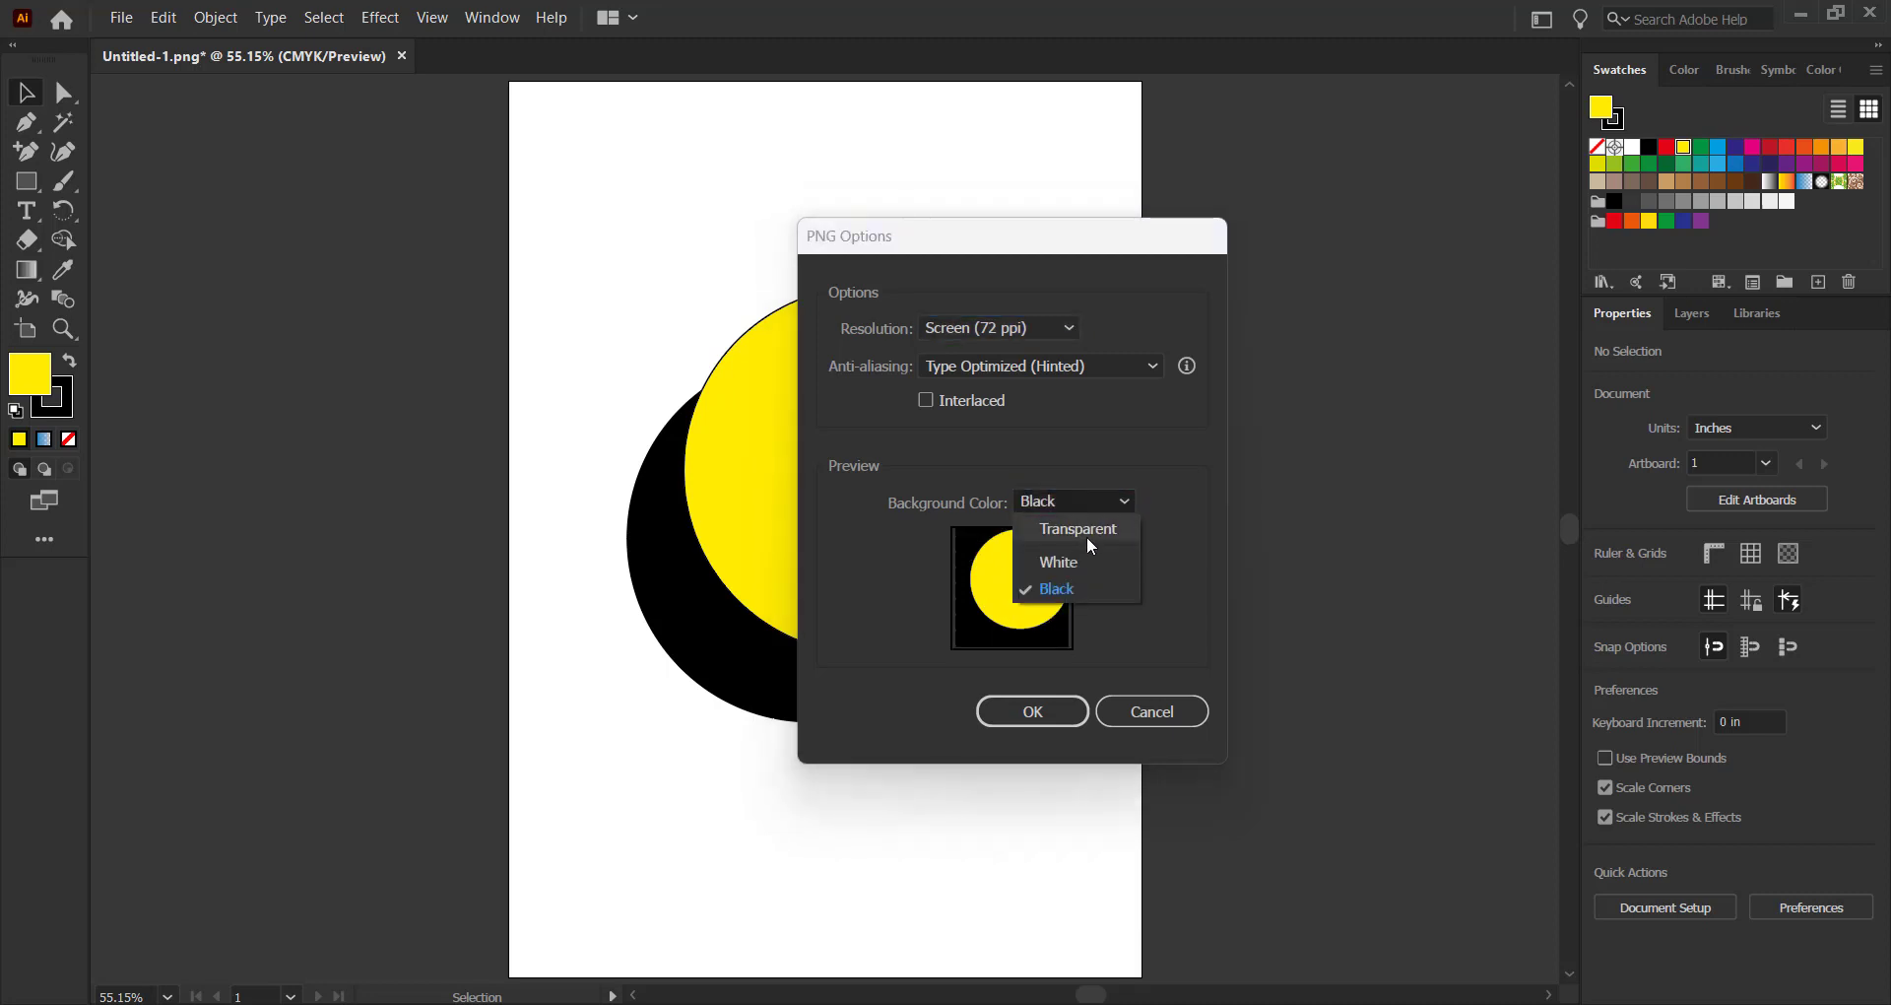
click(1085, 532)
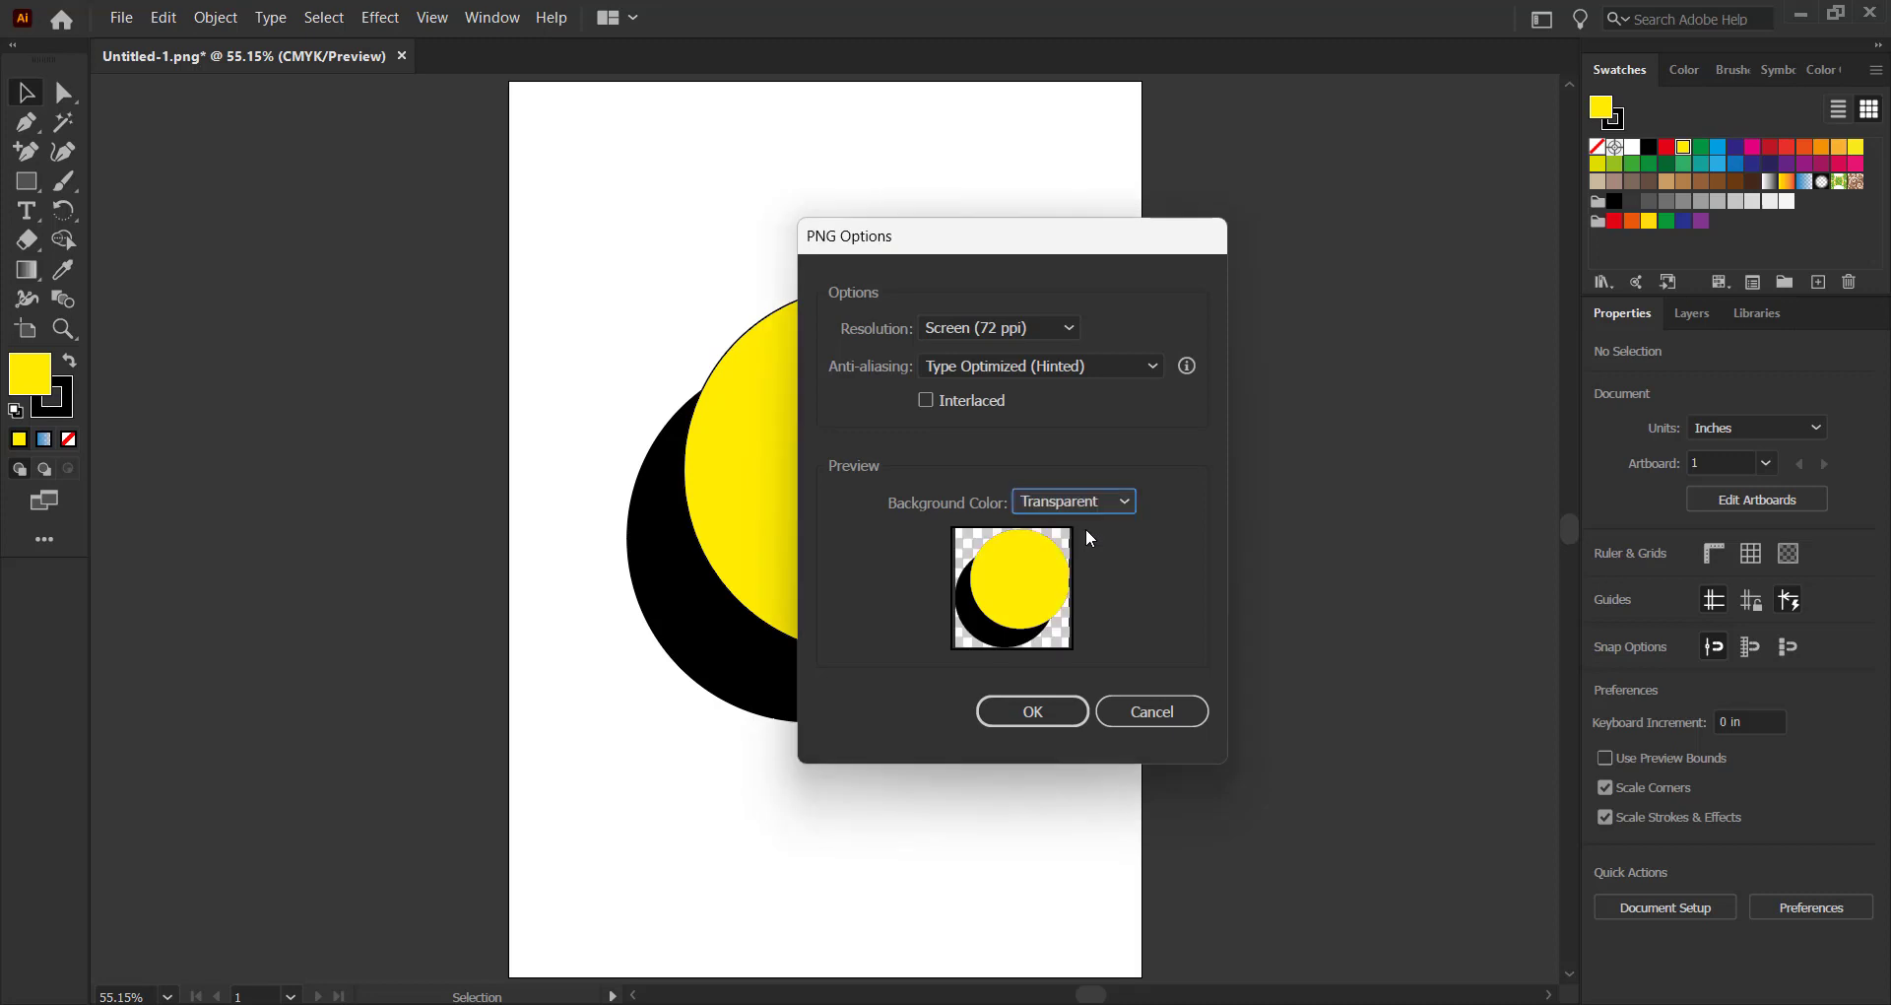
Set the PNG resolution to High (300 ppi) and complete the export
click(975, 329)
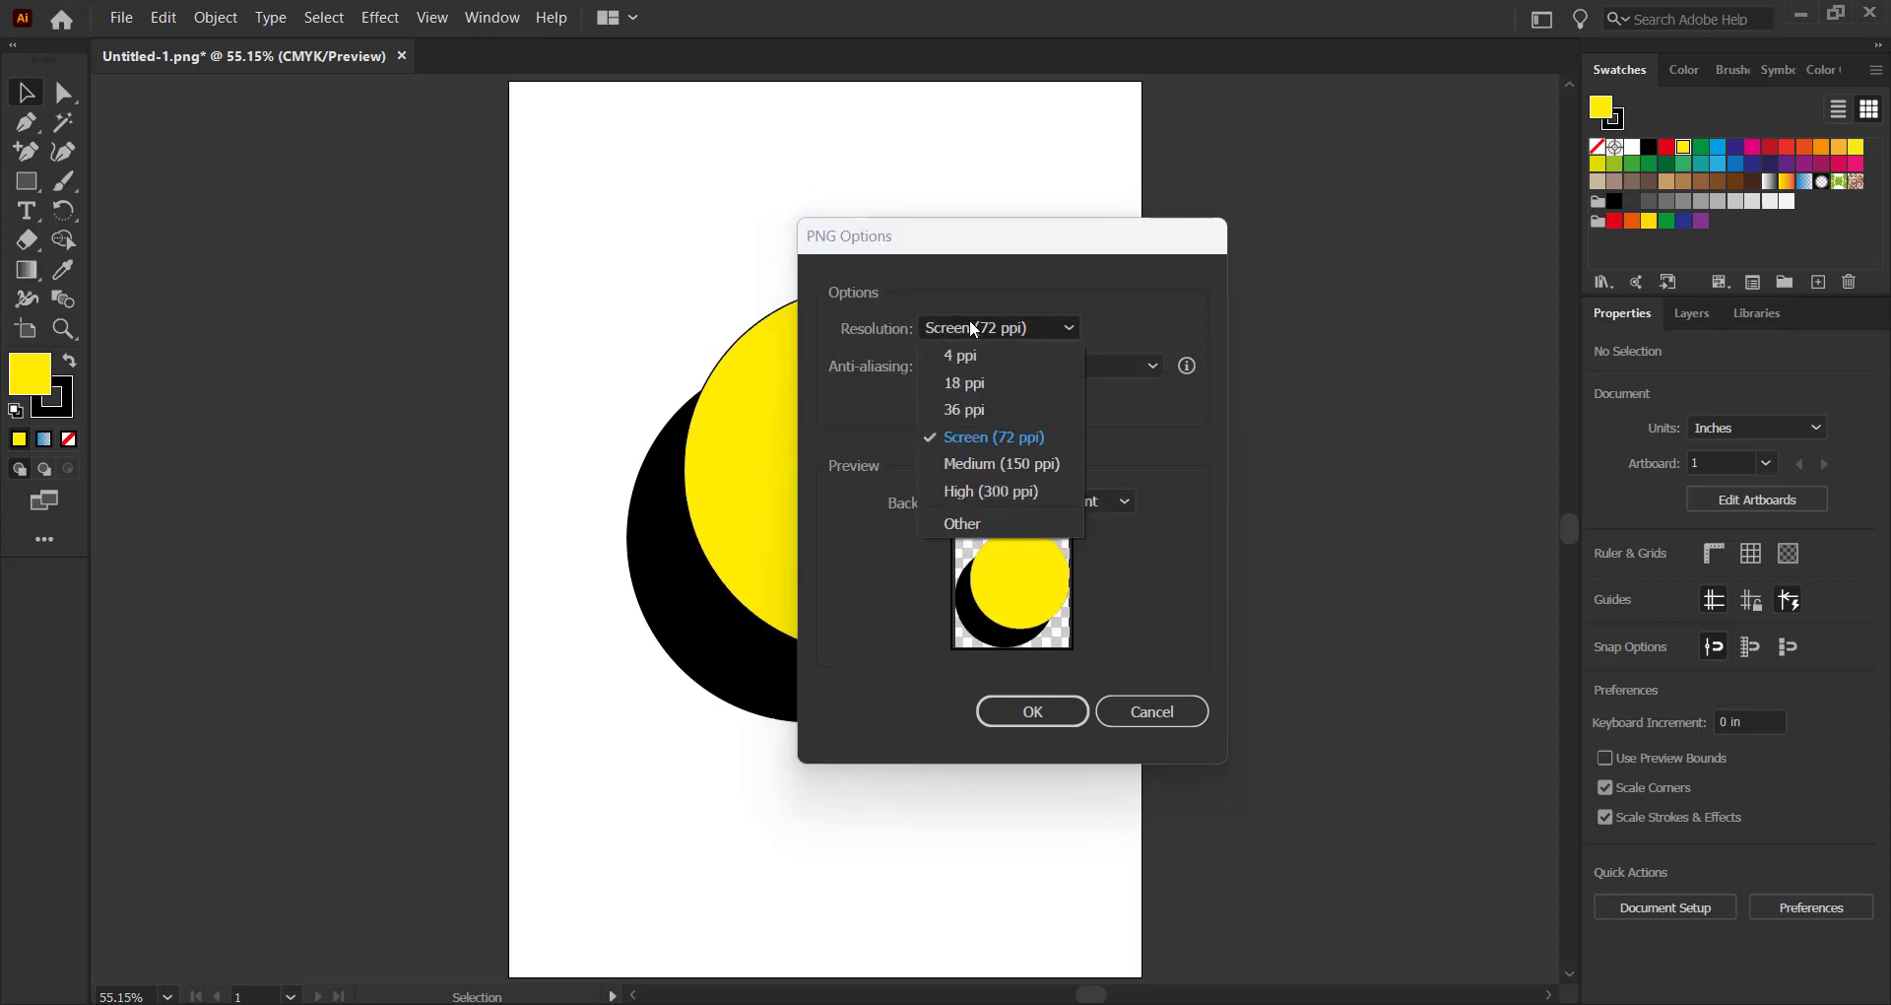
click(986, 491)
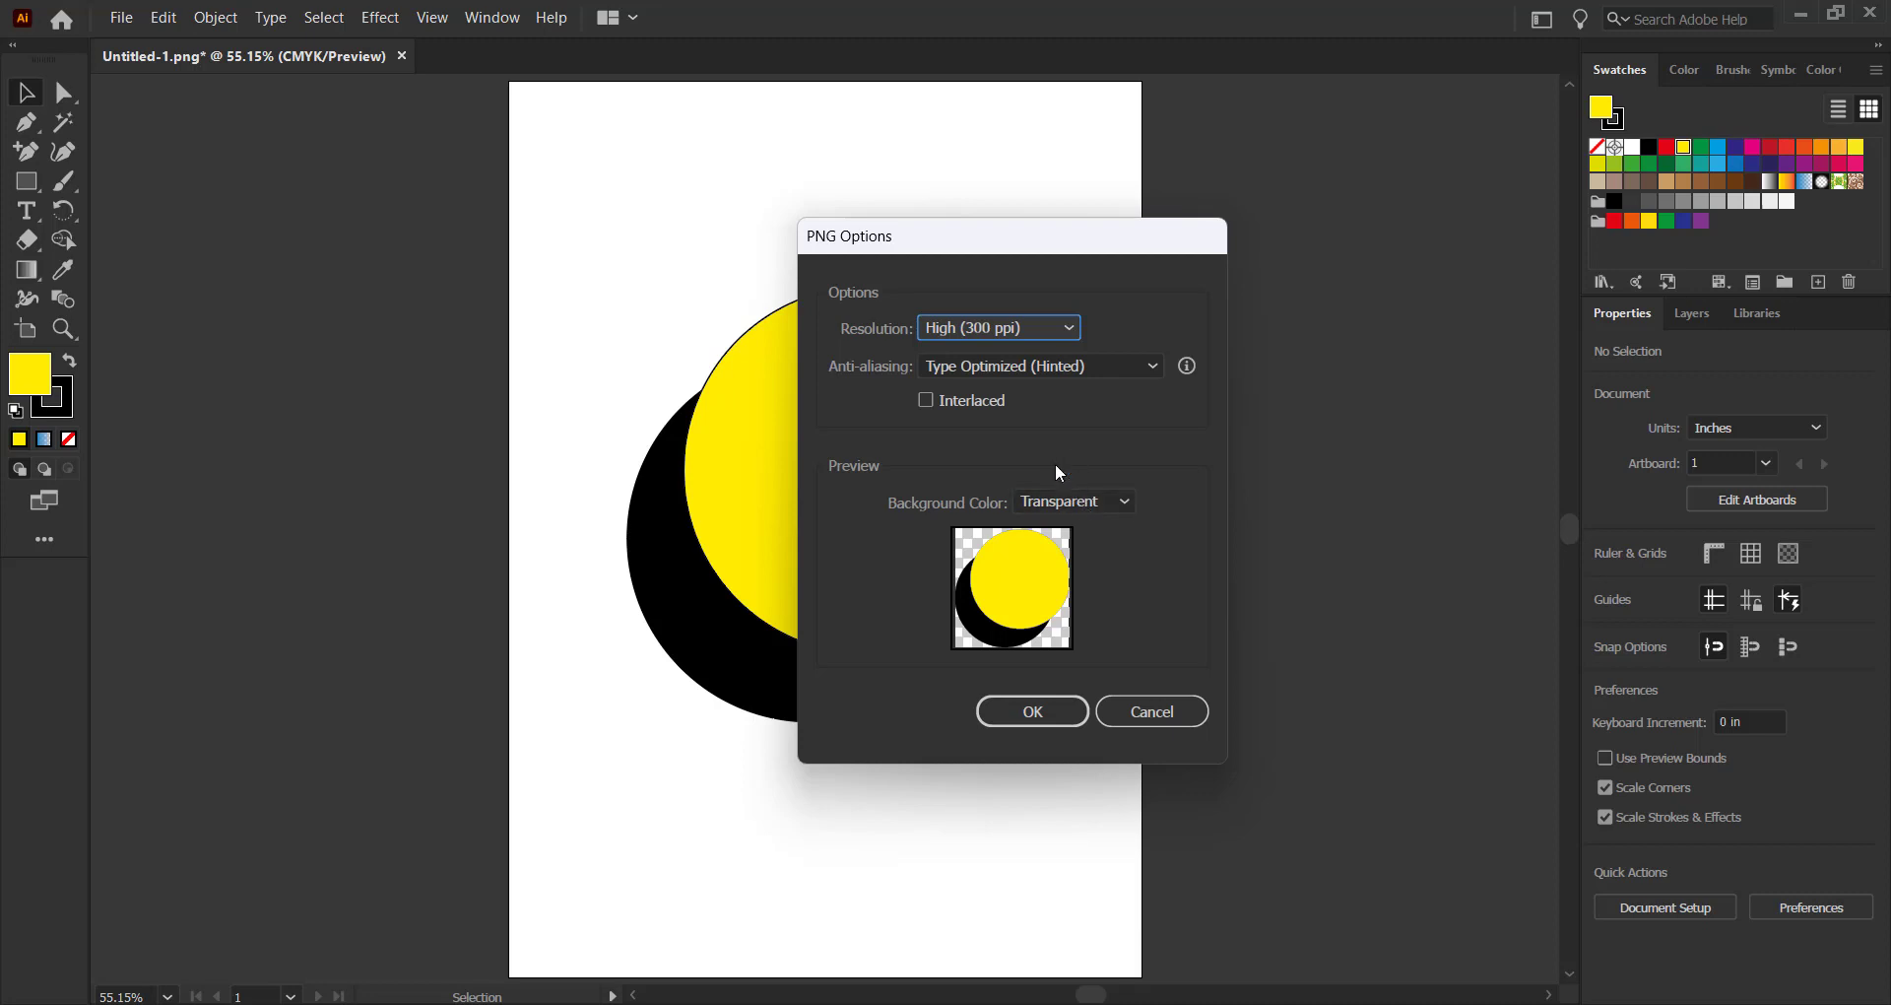
click(1045, 710)
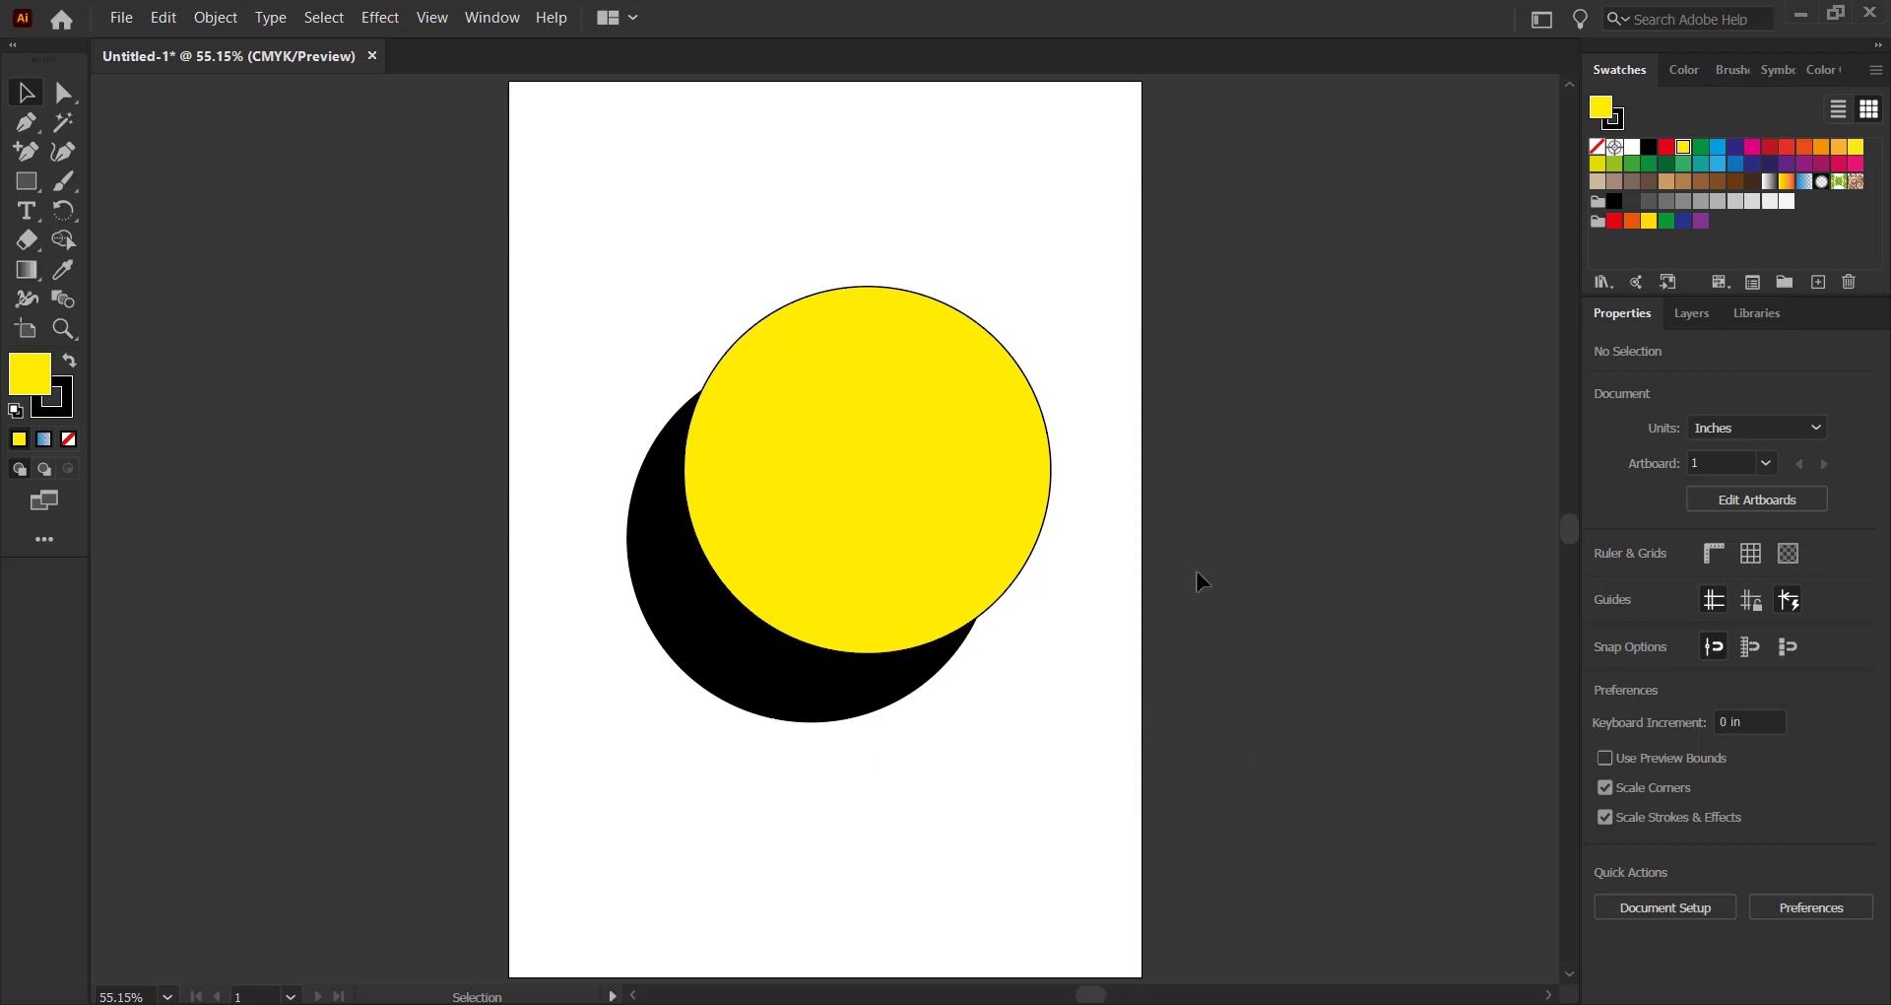
Place the exported Untitled-1 image from New folder on the empty canvas beside the artboard
drag(1276, 522, 857, 522)
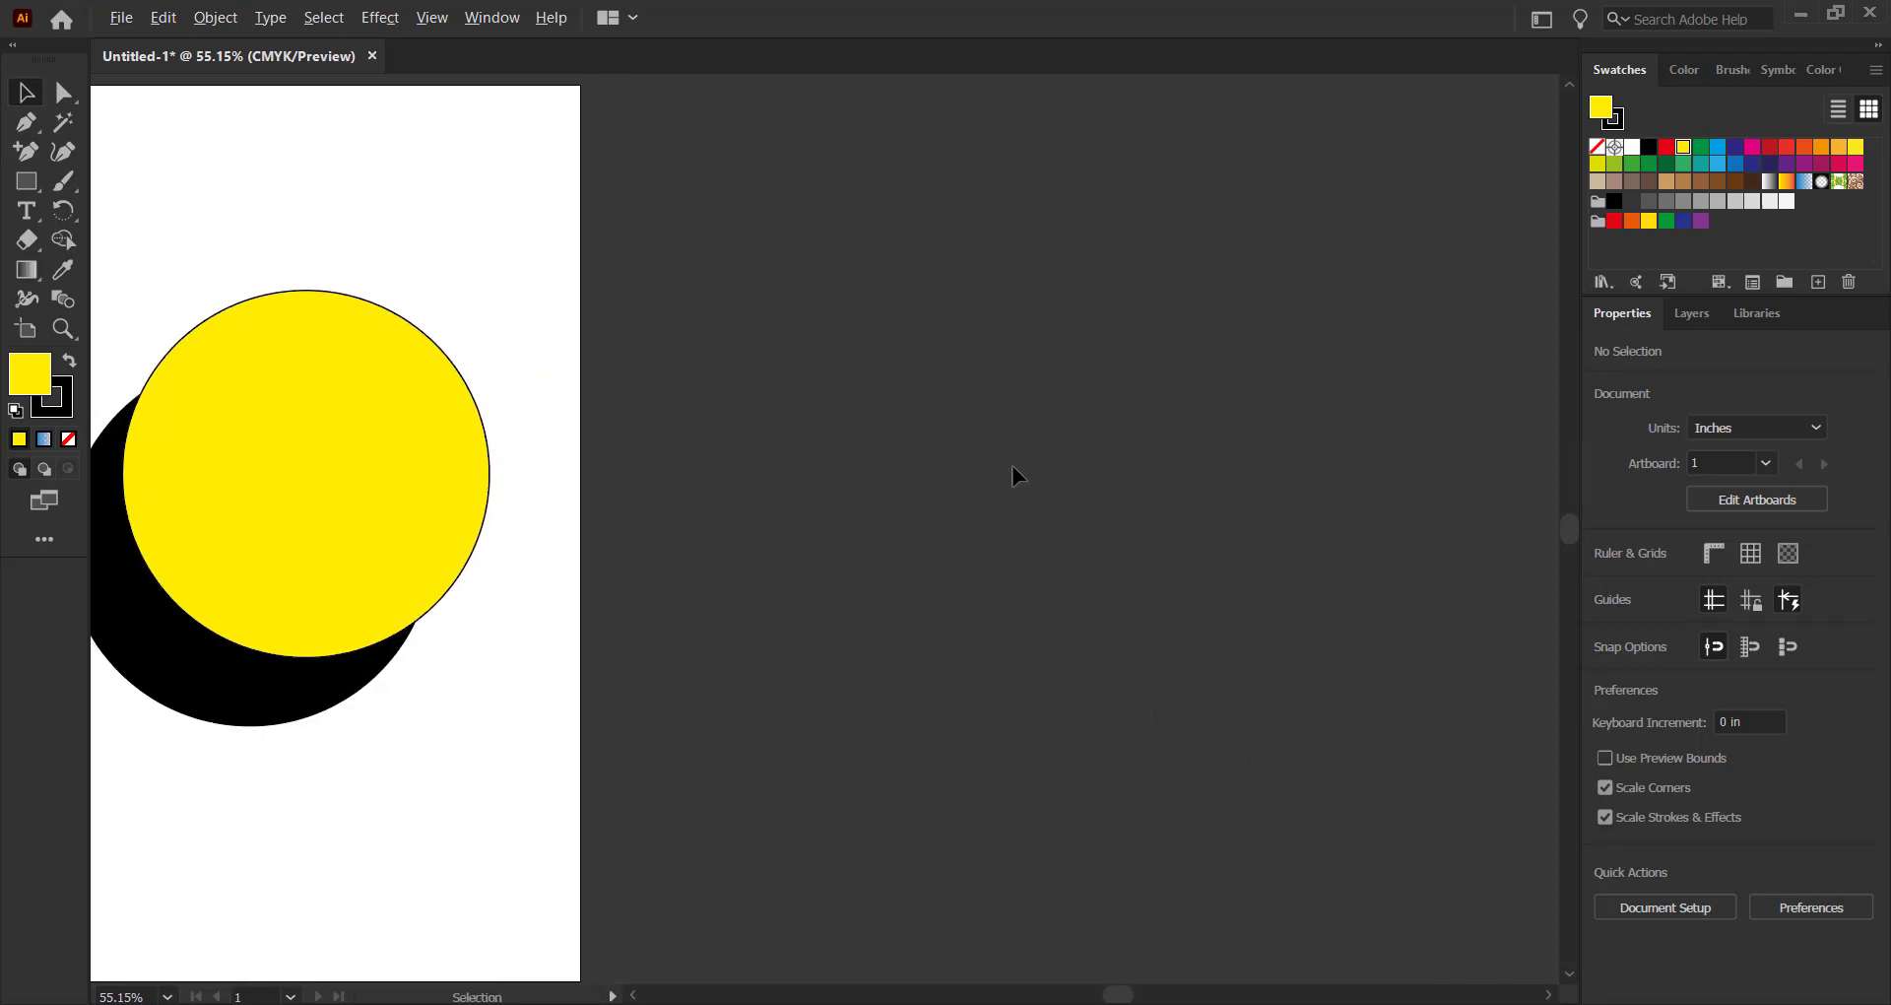
click(121, 18)
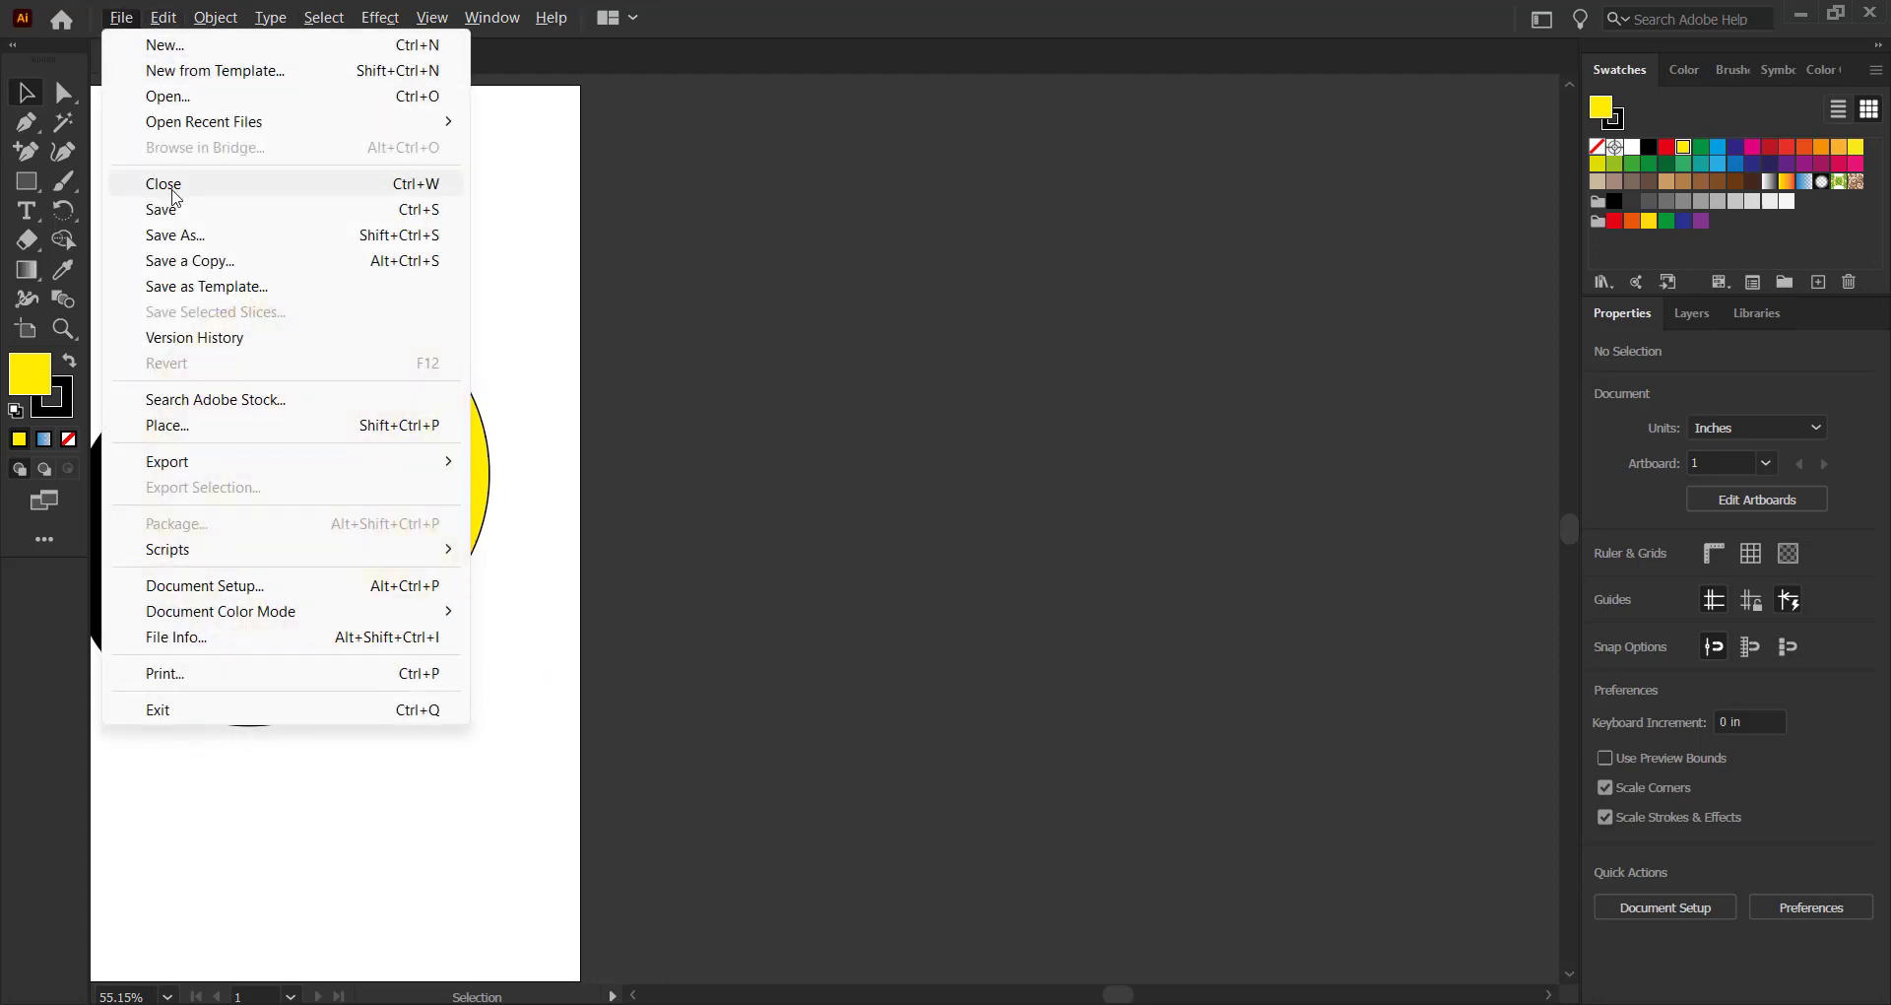
click(169, 423)
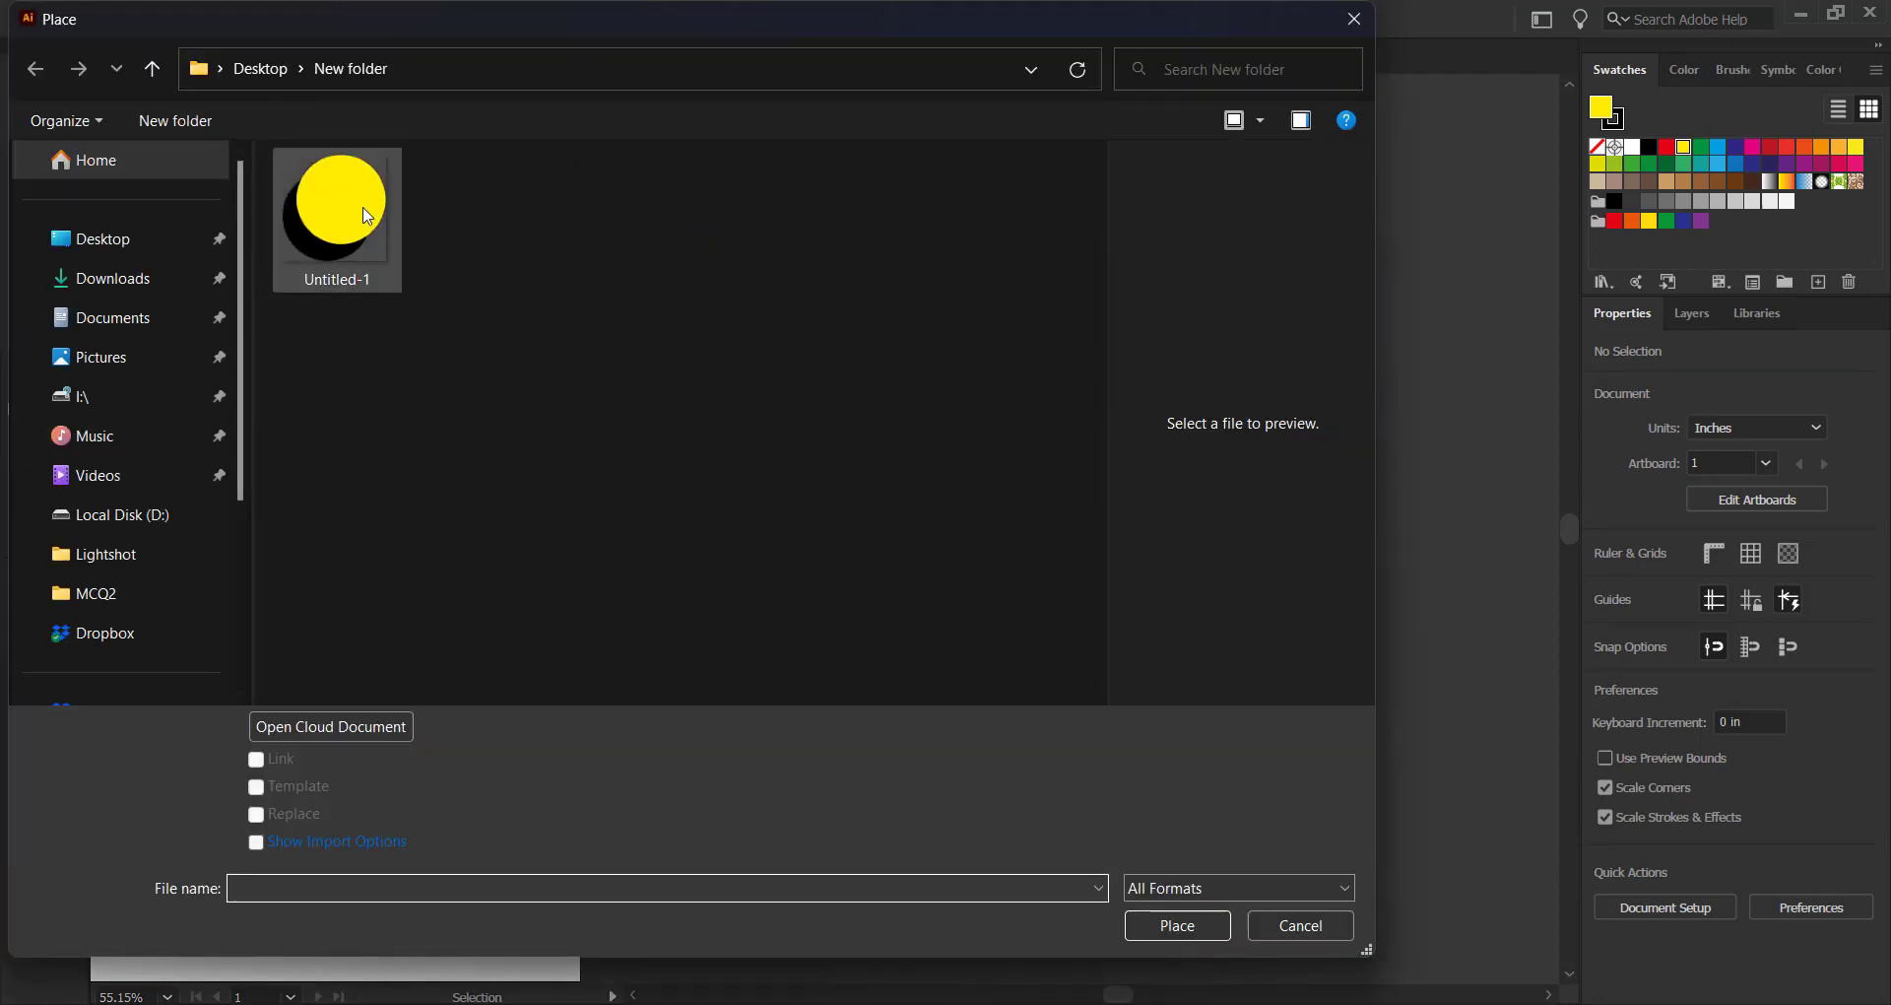
click(367, 216)
click(1177, 926)
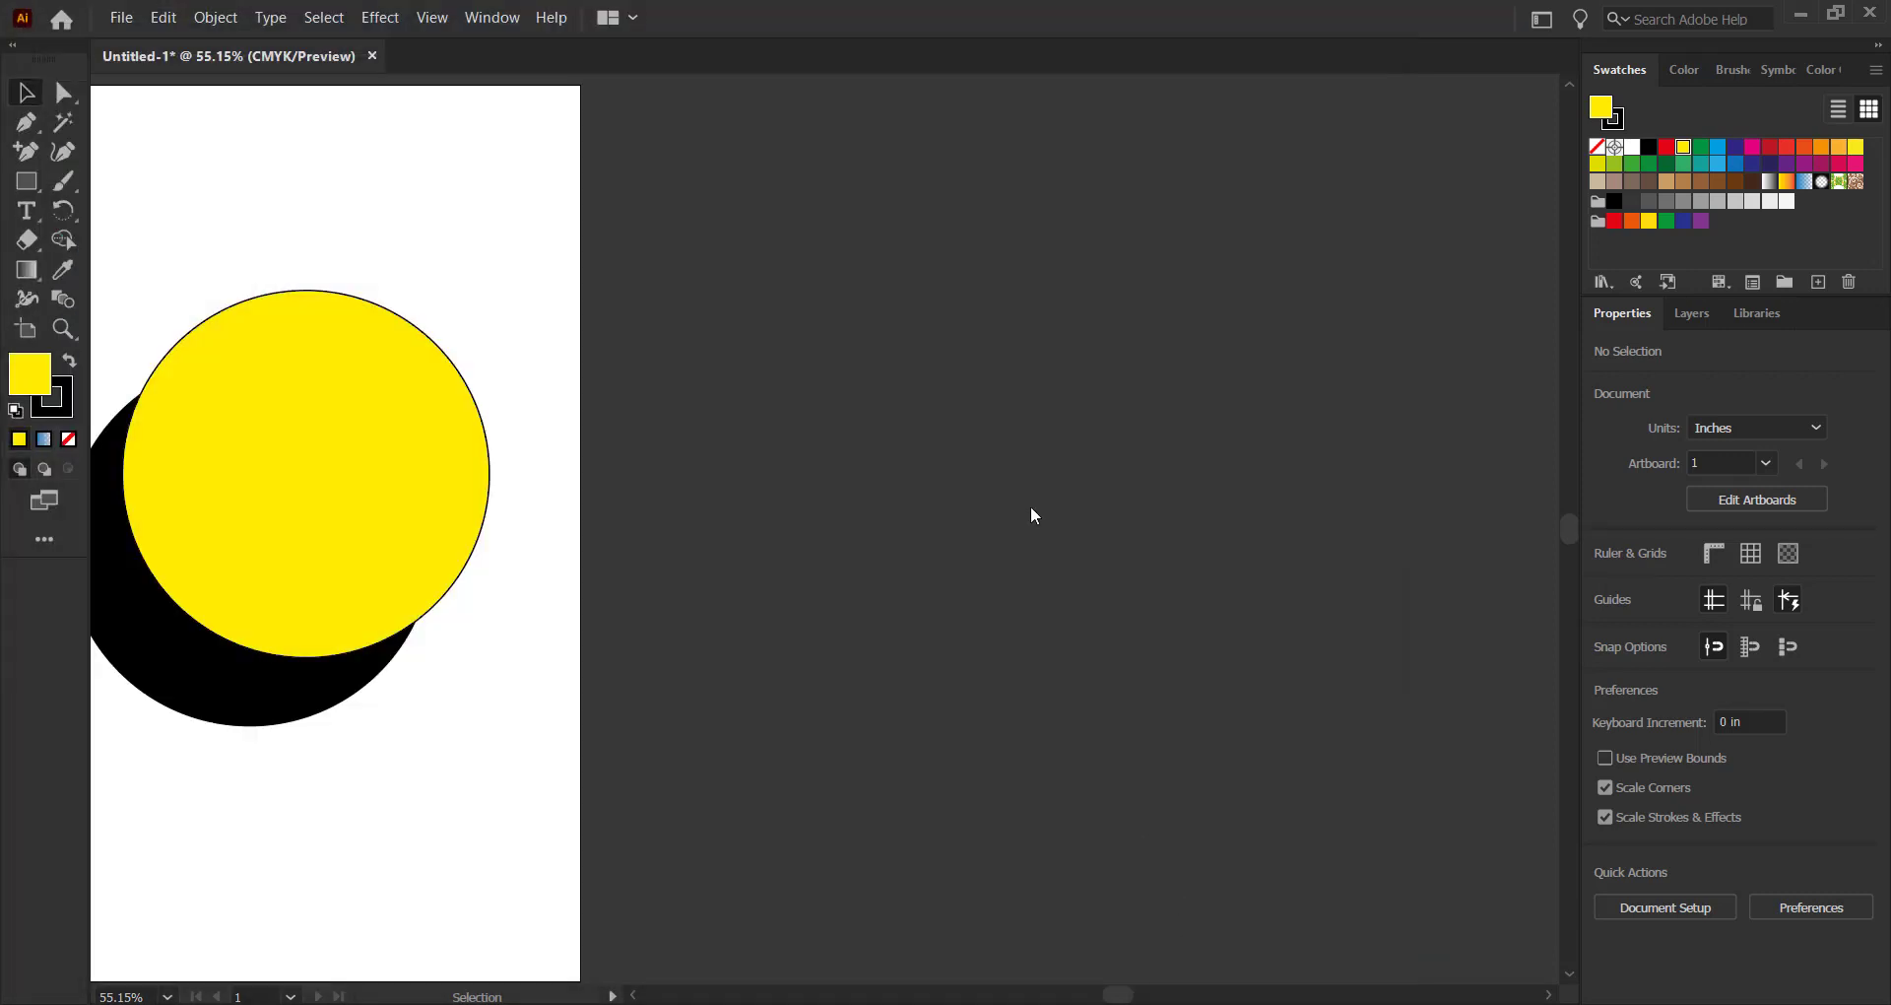
click(809, 260)
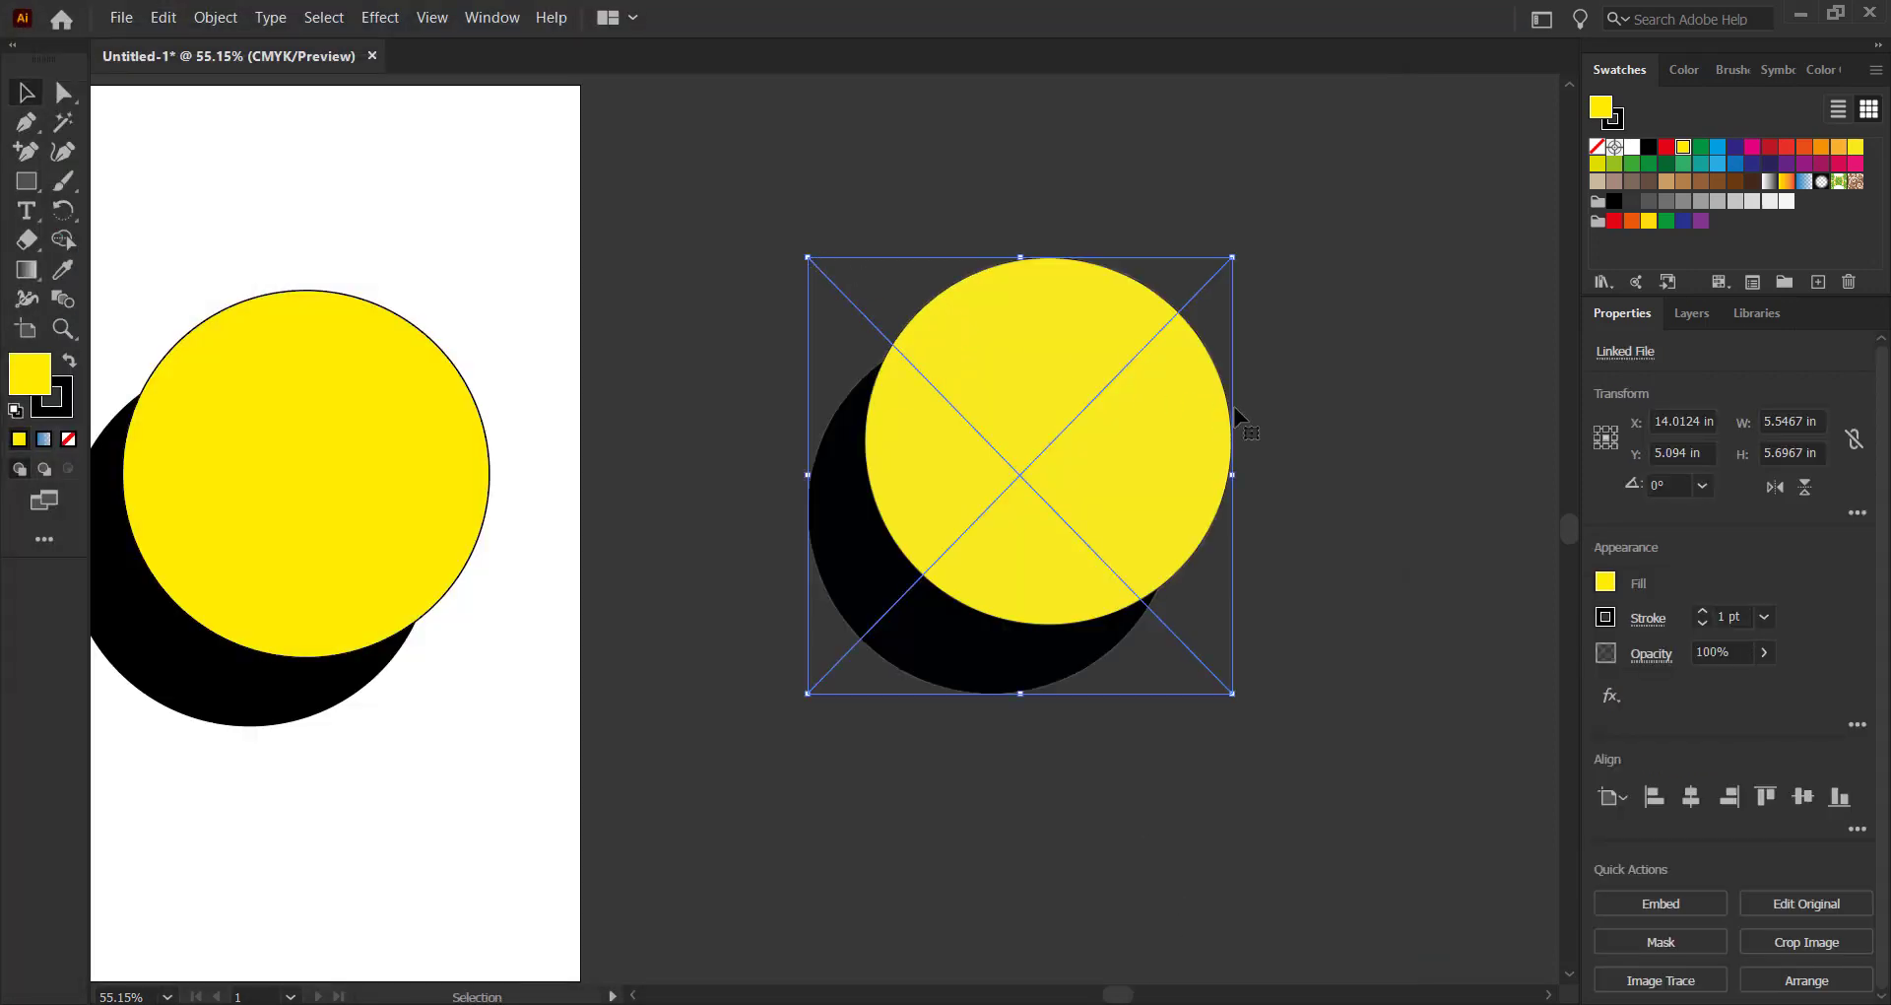
Examine the placed PNG's edges and transparent background up close, comparing it with the original circles
click(1318, 415)
key(z)
drag(1123, 452, 1480, 548)
drag(1361, 523, 907, 510)
drag(1333, 510, 812, 459)
drag(967, 513, 1243, 517)
click(251, 588)
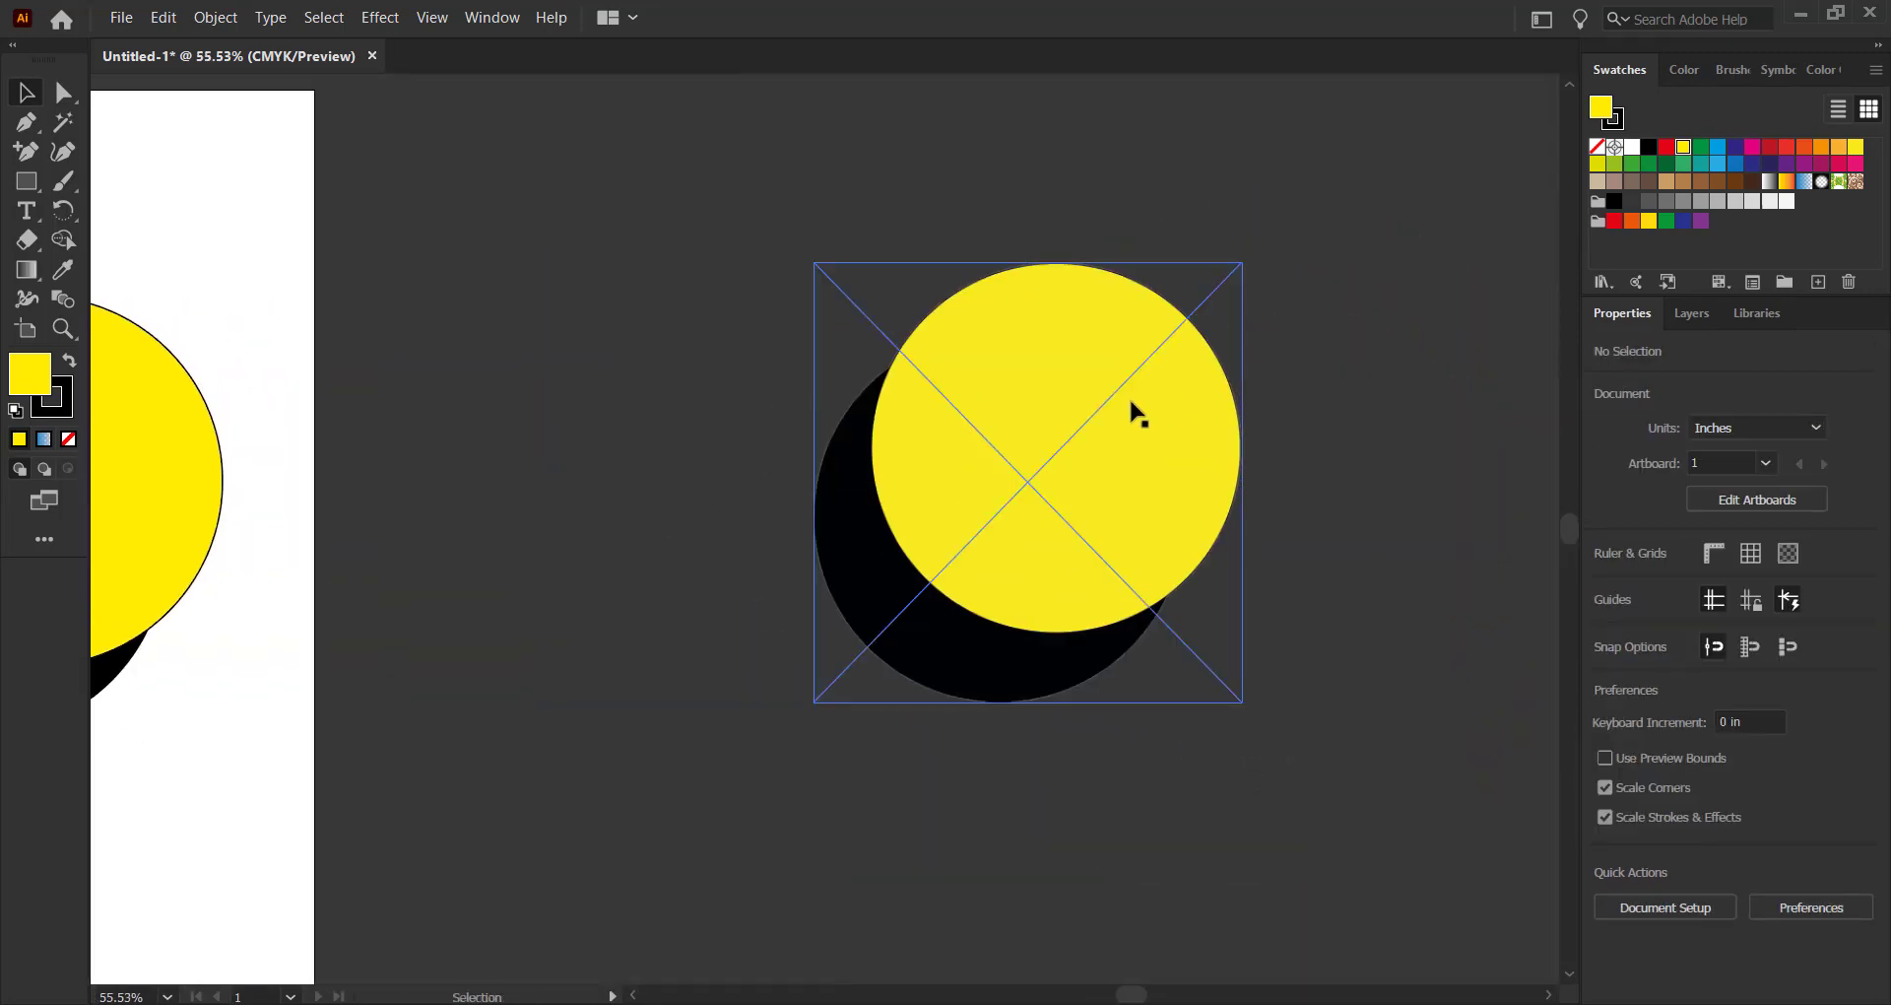